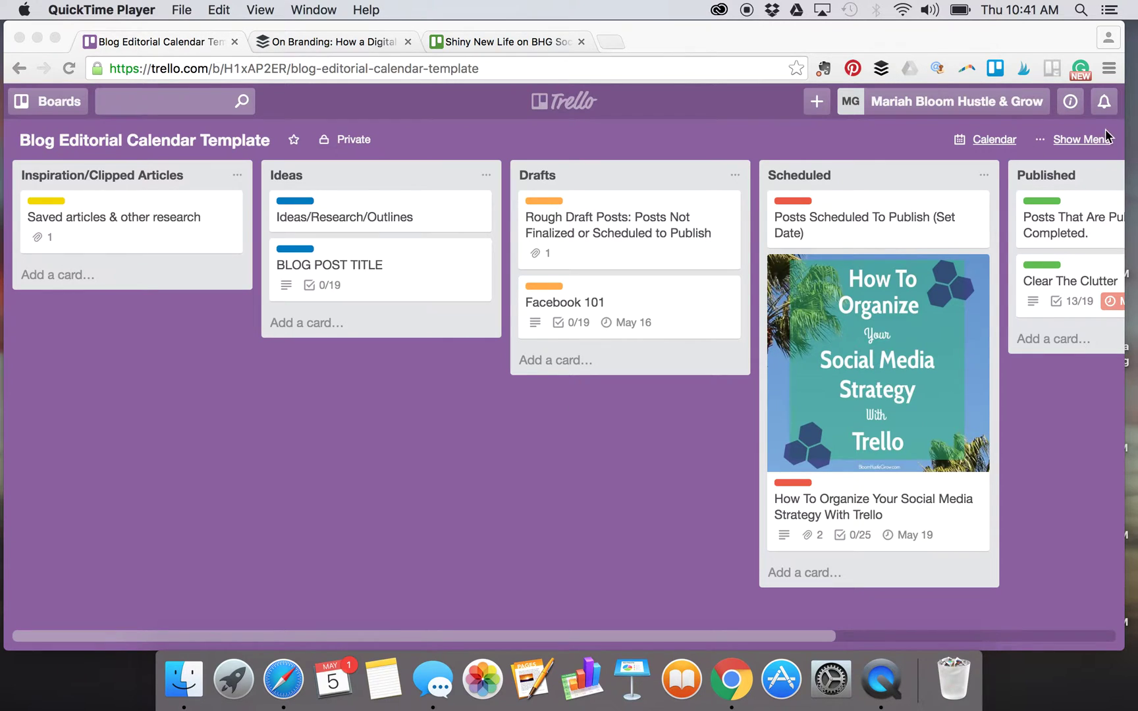
Copy the Blog Editorial Calendar Template board as a new board titled 'Blog Copy'
{"action": "left_click", "coordinate": [1075, 142]}
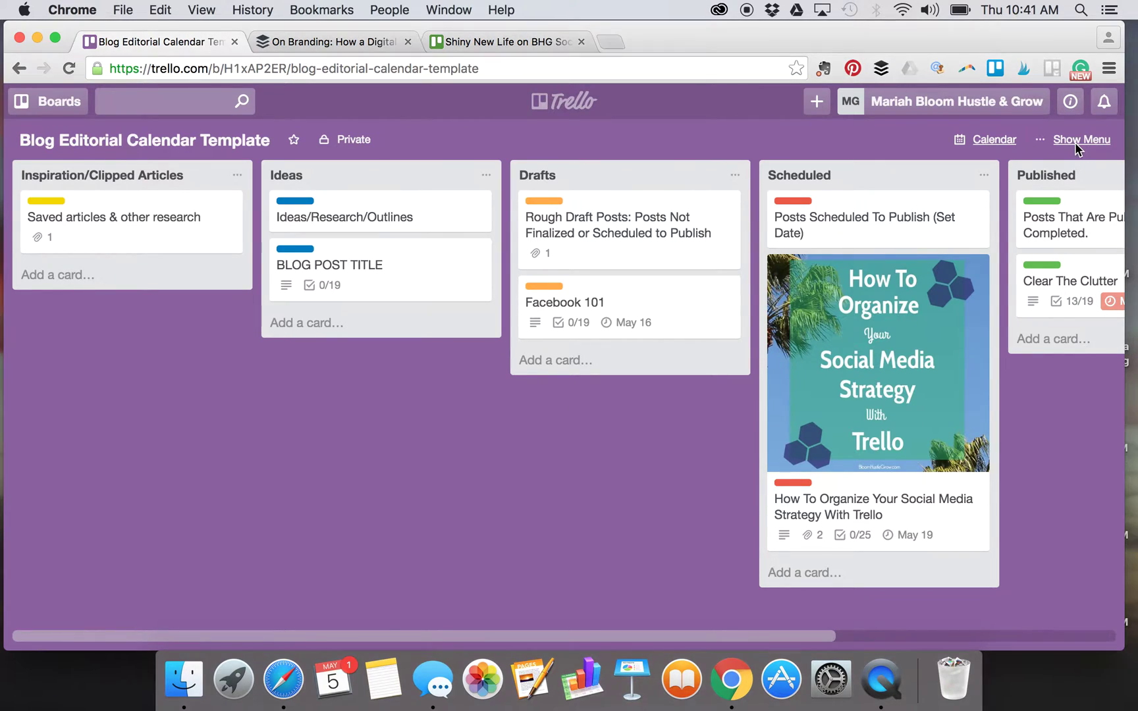
{"action": "left_click", "coordinate": [1079, 146]}
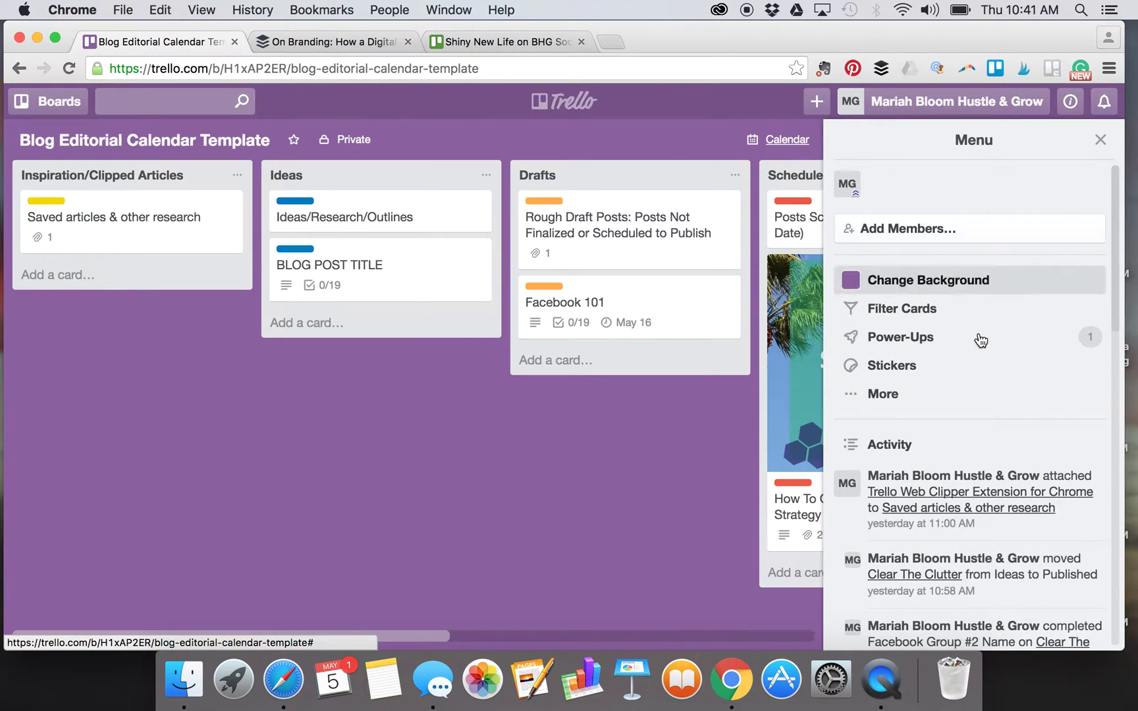
{"action": "left_click", "coordinate": [886, 400]}
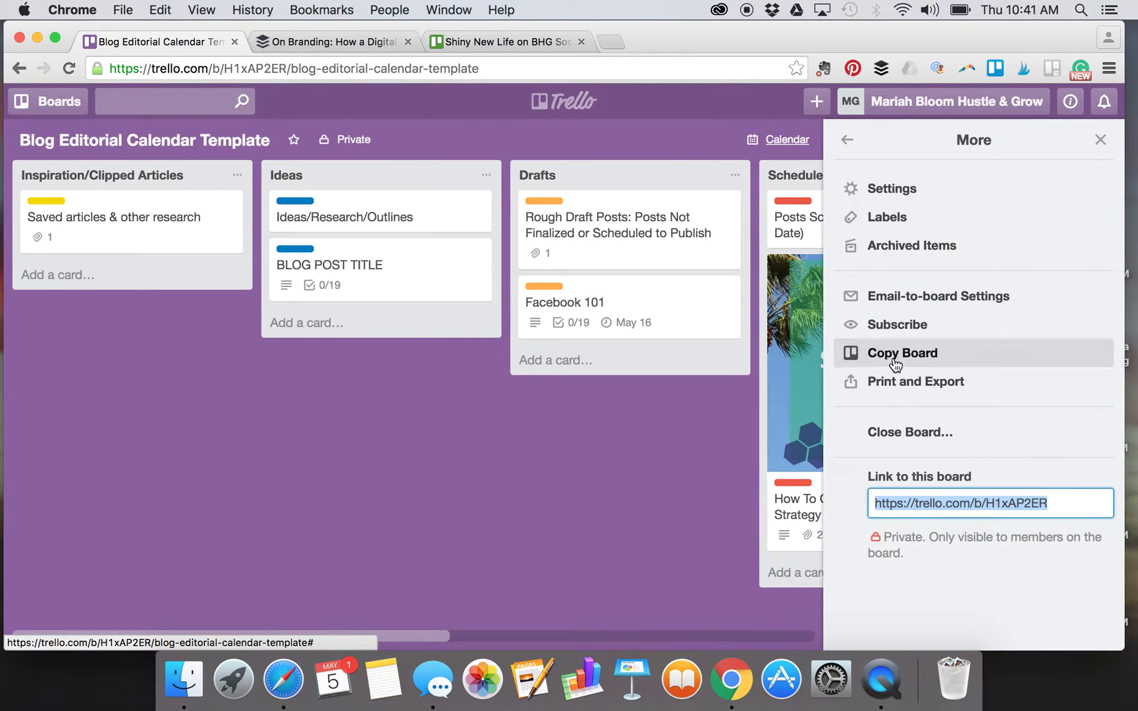
{"action": "left_click", "coordinate": [895, 361]}
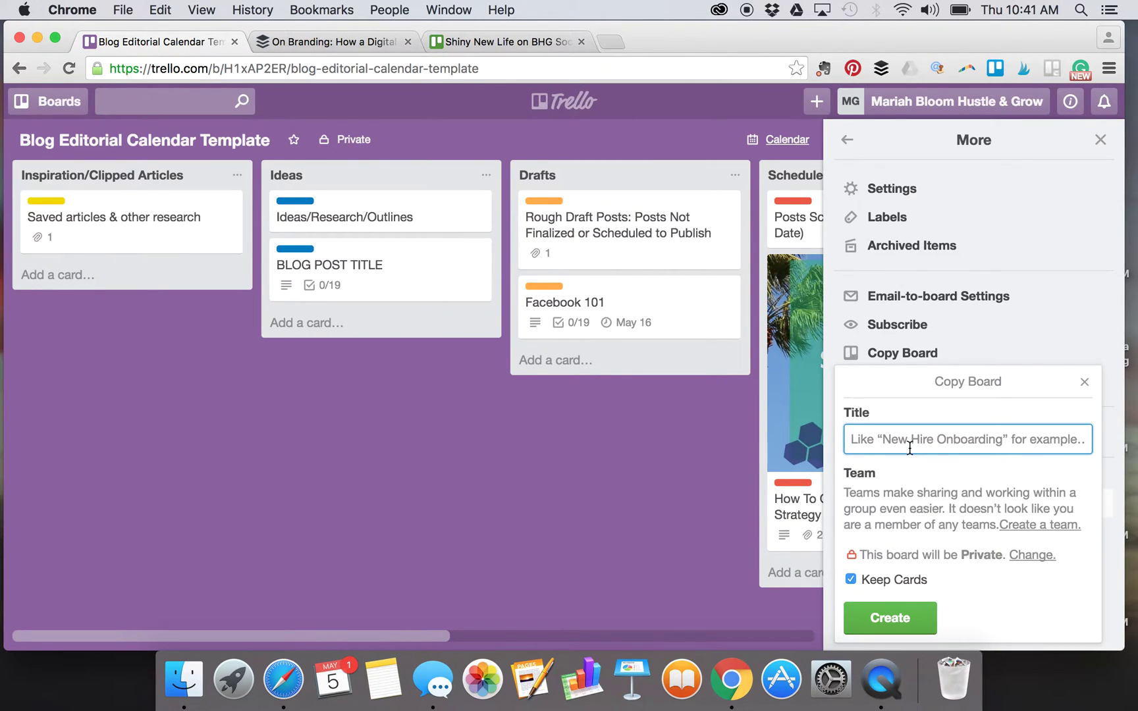
{"action": "type", "text": "Blog Copy"}
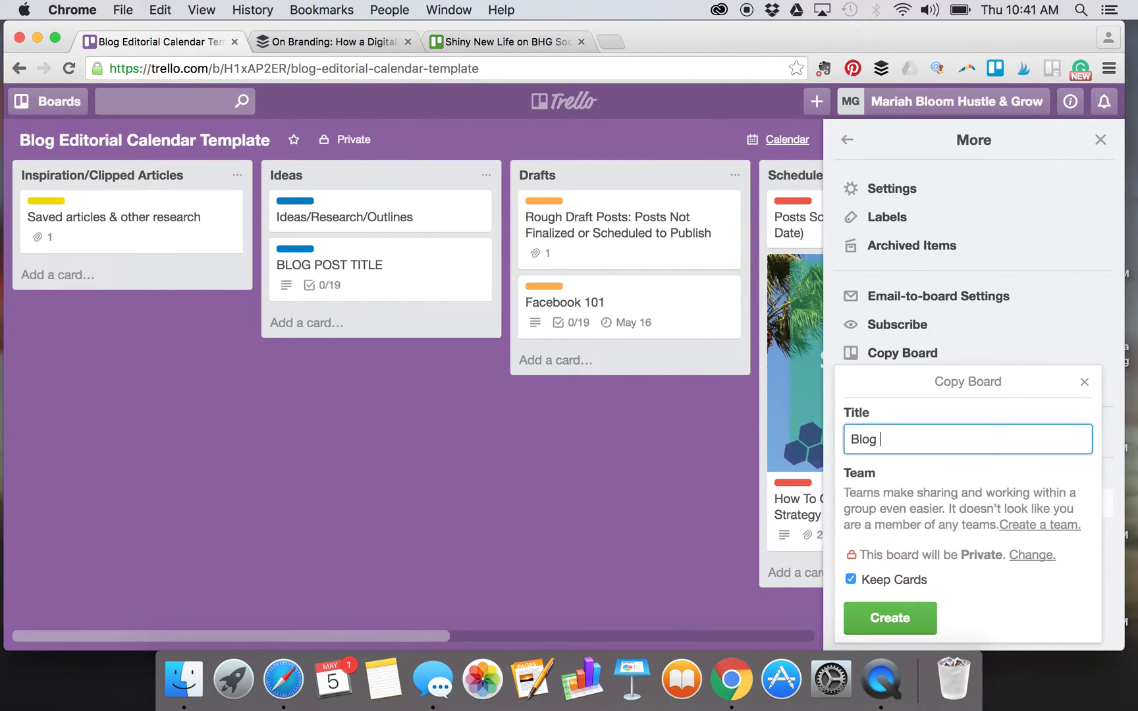
{"action": "left_click", "coordinate": [882, 620]}
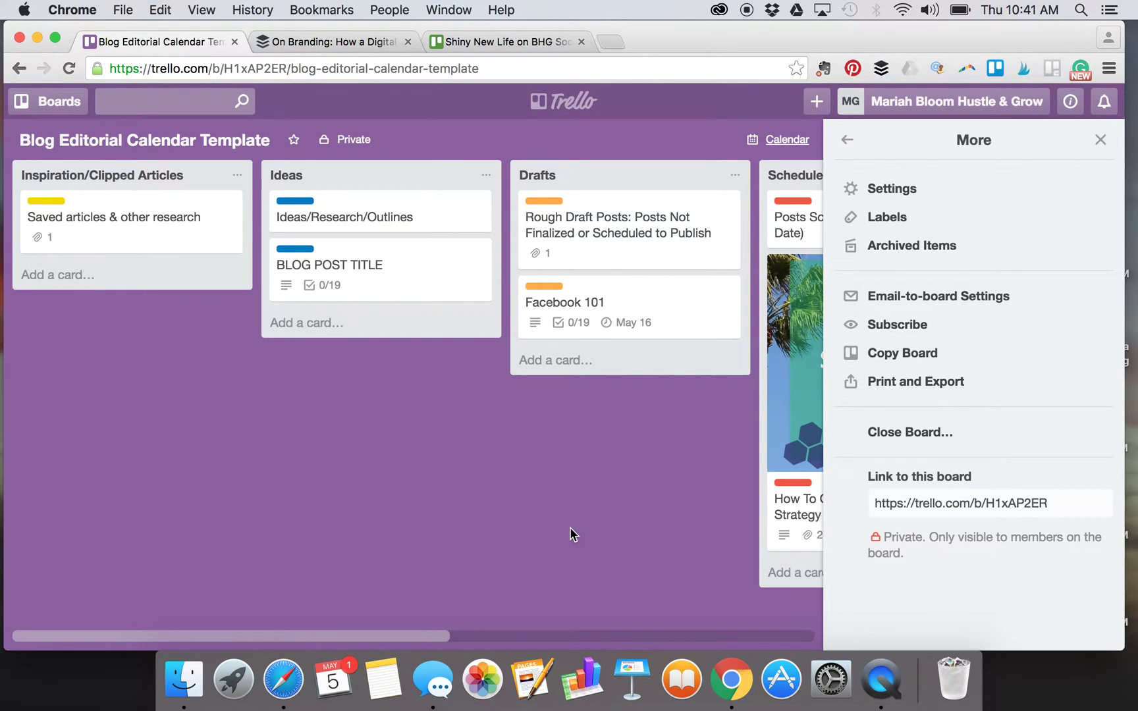
Close the board menu, preview the Saved articles card, then switch to the On Branding article
{"action": "left_click", "coordinate": [1100, 140]}
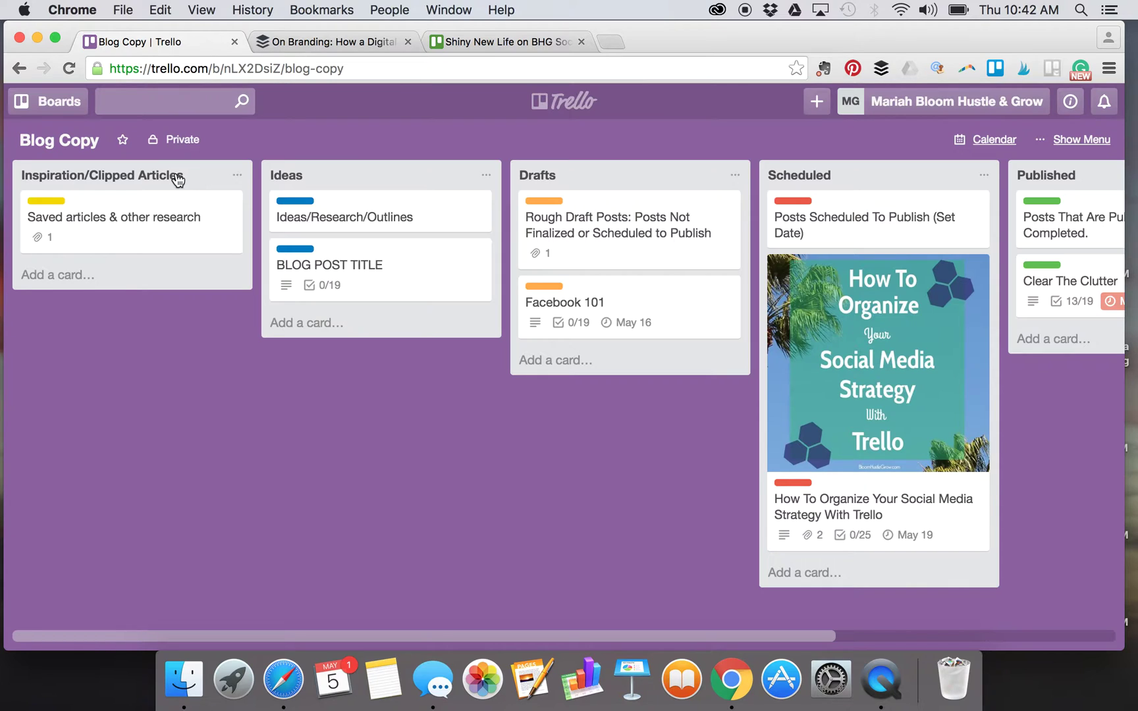
{"action": "left_click", "coordinate": [150, 246]}
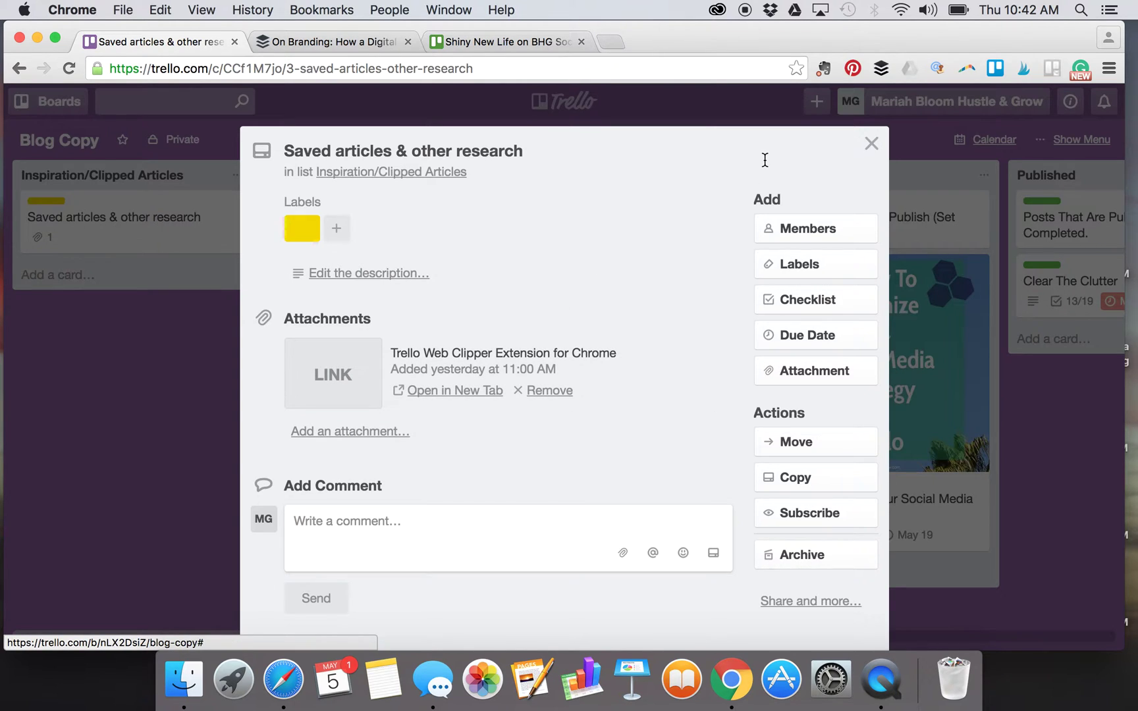
{"action": "left_click", "coordinate": [871, 144]}
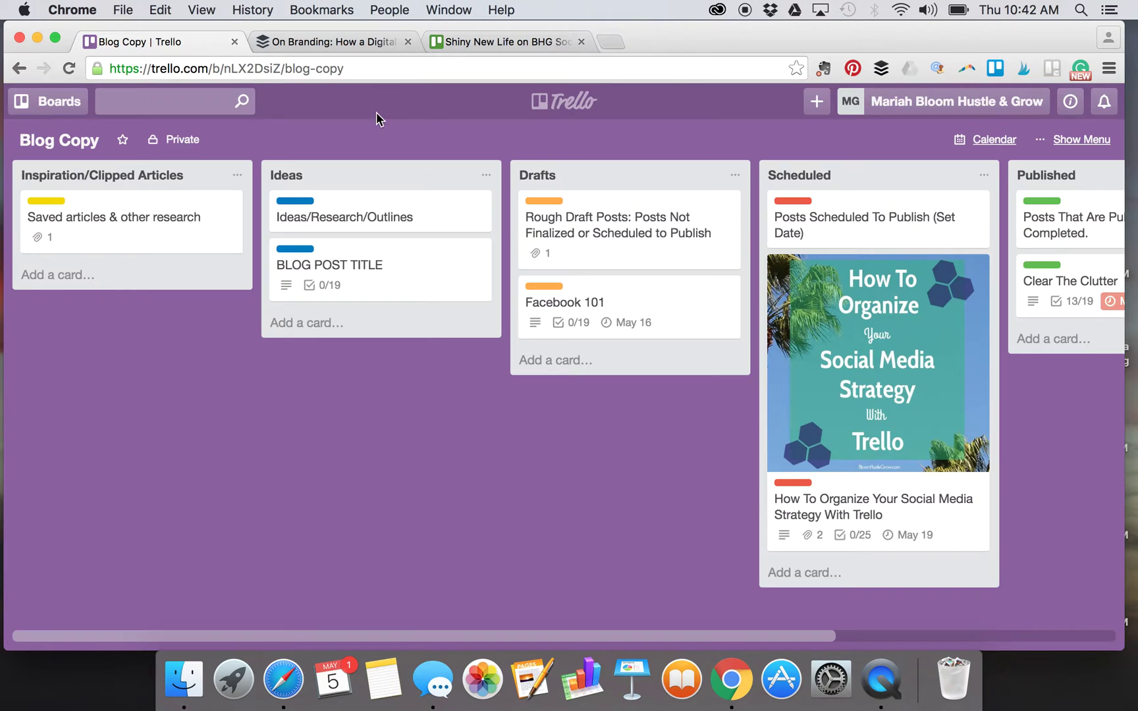
{"action": "left_click", "coordinate": [347, 43]}
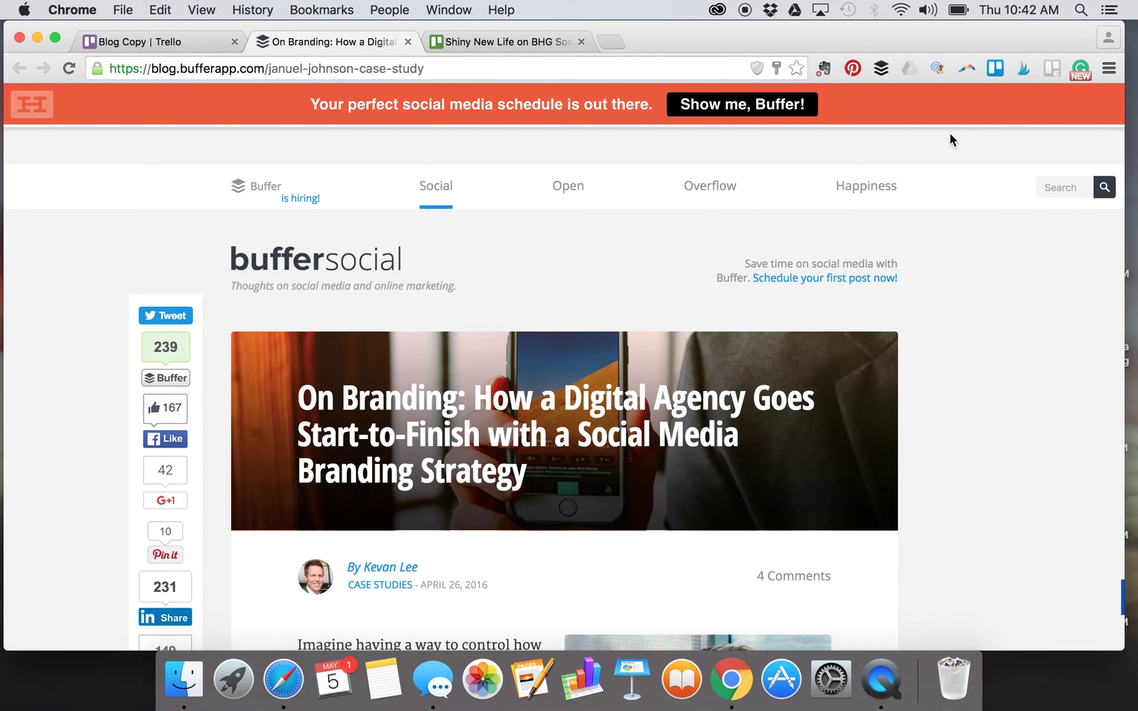
Clip the On Branding article into Blog Copy's Inspiration/Clipped Articles, attached, described 'Branding 101'
{"action": "left_click", "coordinate": [996, 68]}
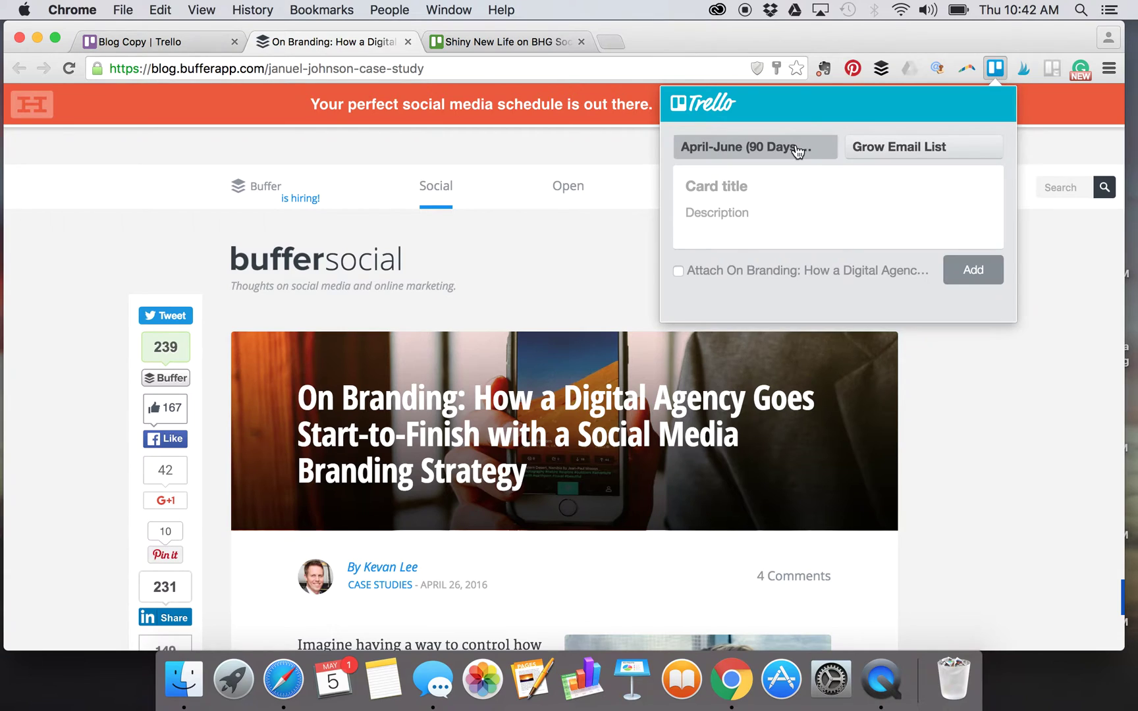
{"action": "left_click", "coordinate": [795, 145]}
{"action": "type", "text": "Blog"}
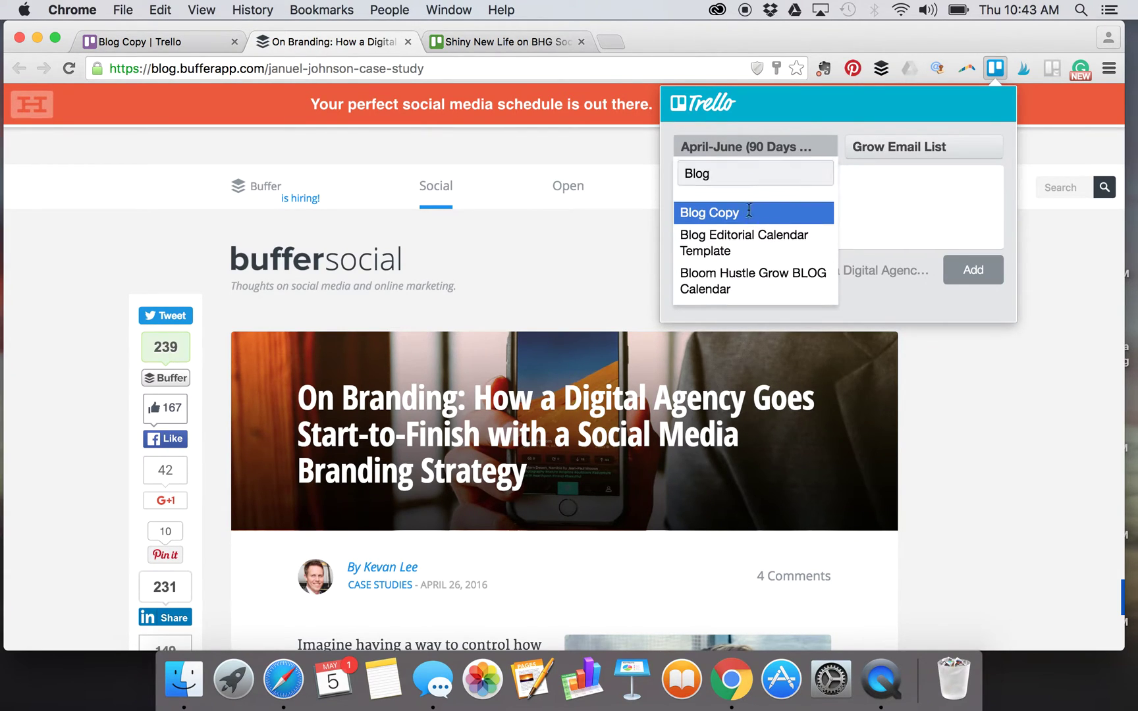
{"action": "left_click", "coordinate": [757, 209]}
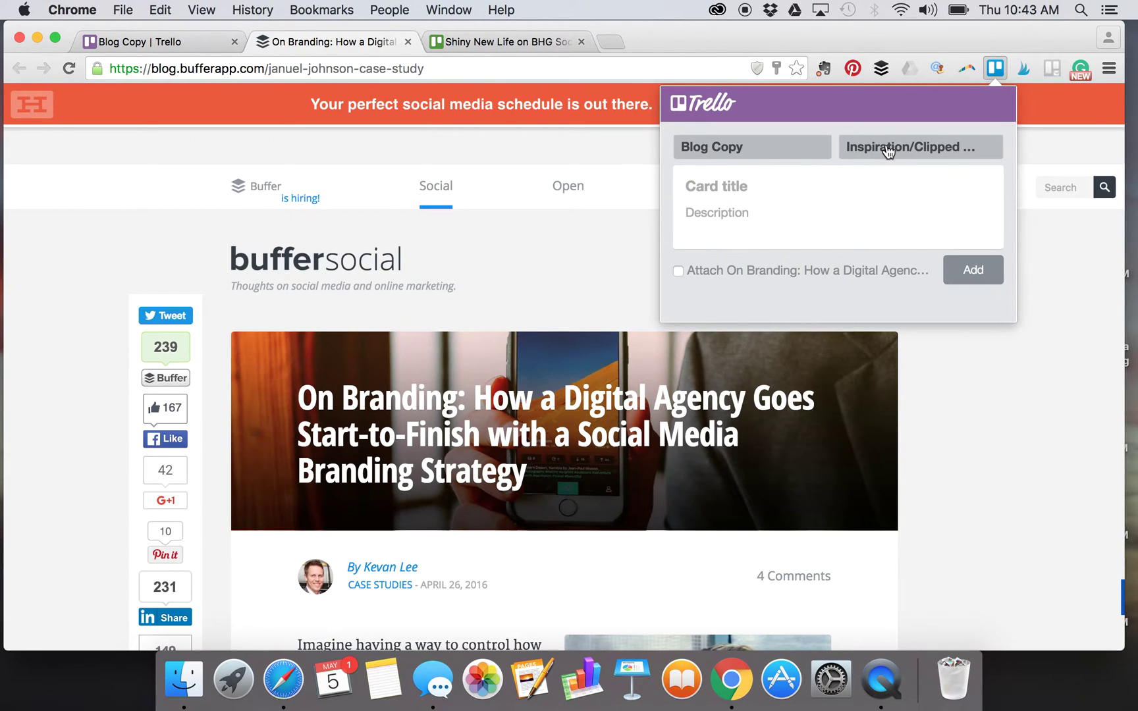
{"action": "left_click", "coordinate": [677, 271]}
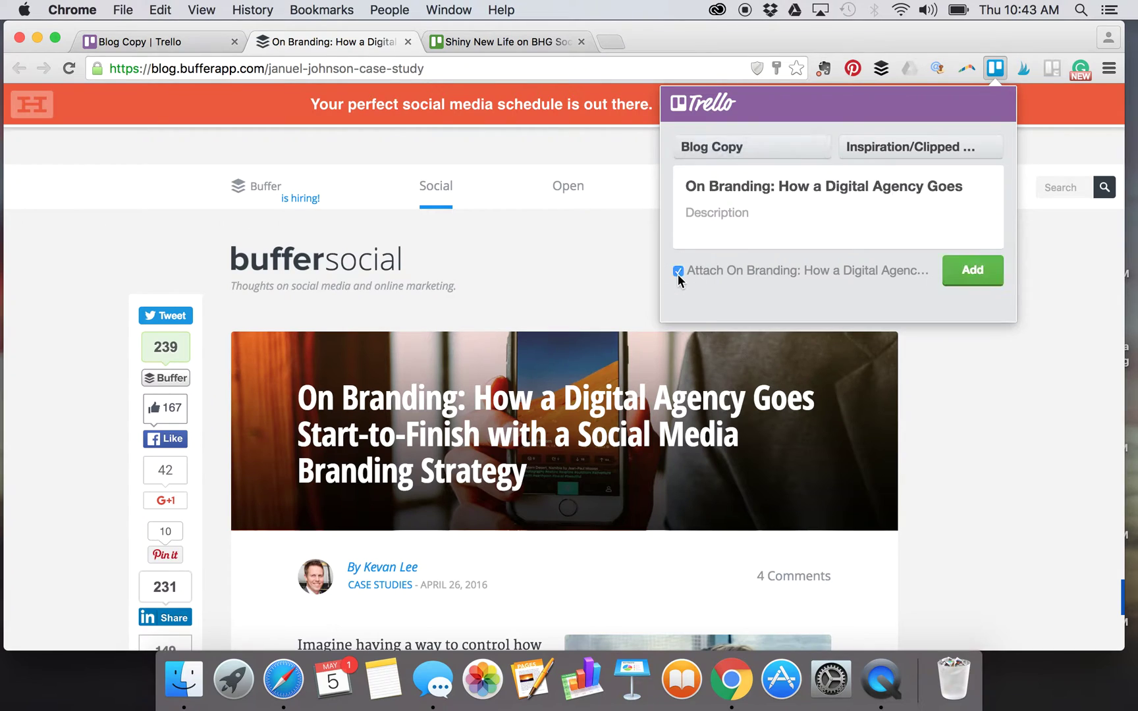
{"action": "left_click", "coordinate": [721, 216]}
{"action": "type", "text": "Brj"}
{"action": "key", "text": "BackSpace"}
{"action": "type", "text": "anding 101"}
{"action": "left_click", "coordinate": [991, 273]}
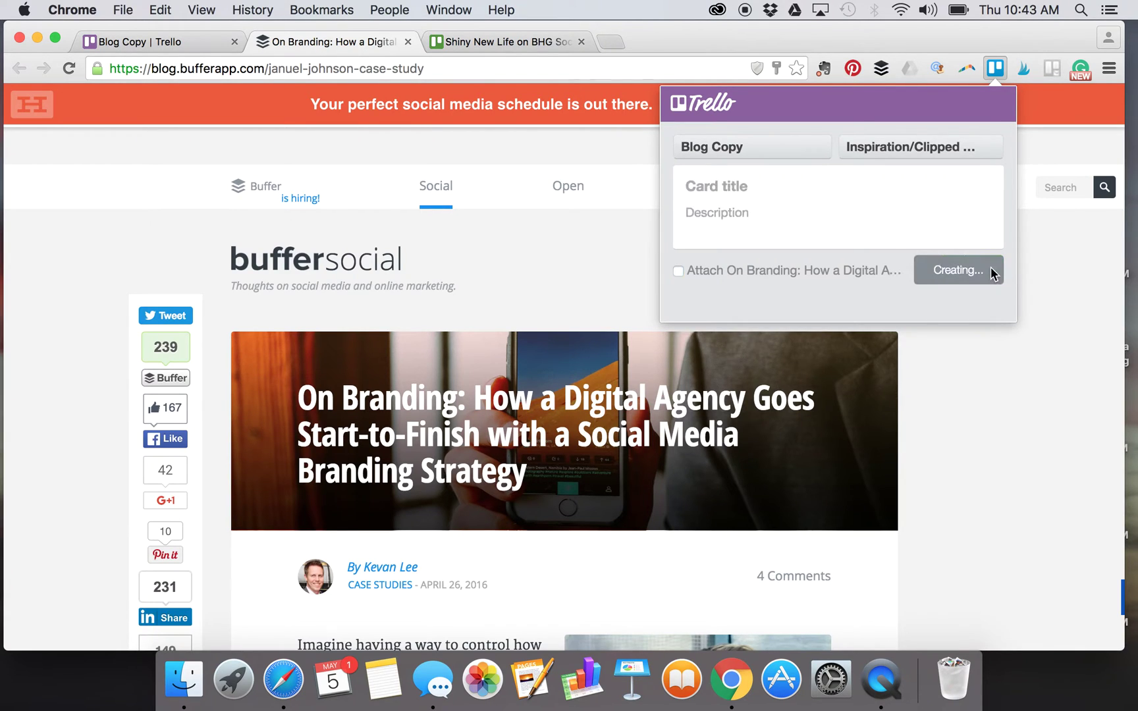
{"action": "left_click", "coordinate": [193, 45]}
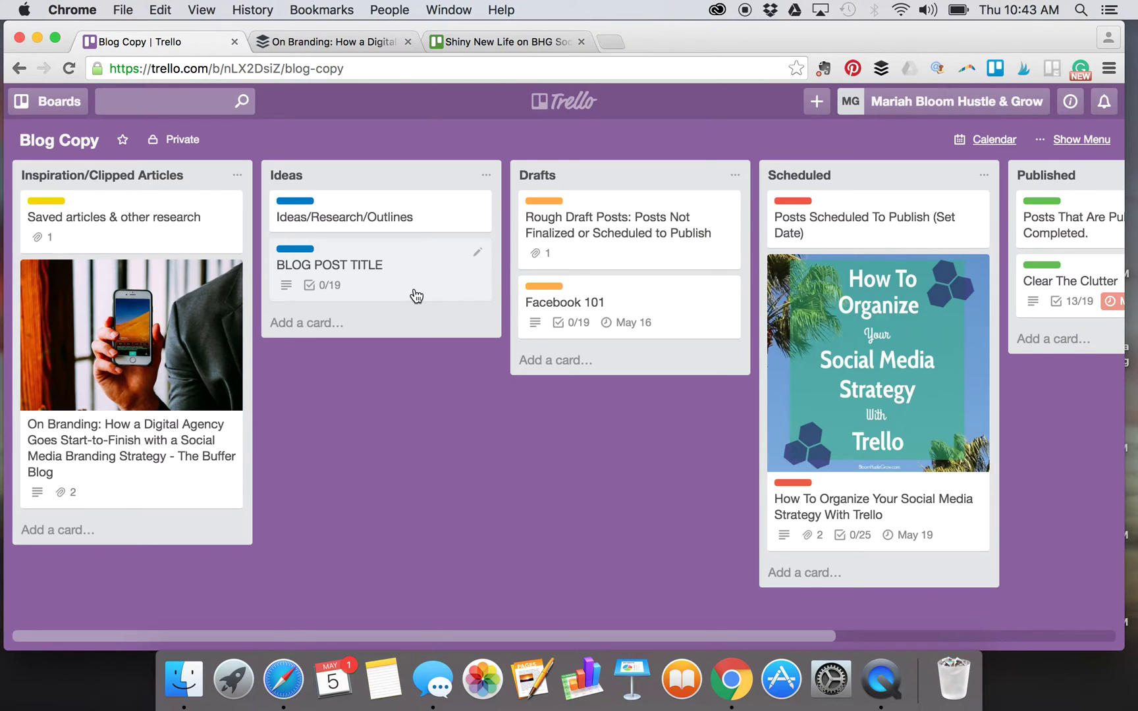
Duplicate the BLOG POST TITLE card in Ideas and open the copy's description for editing
{"action": "left_click", "coordinate": [479, 256]}
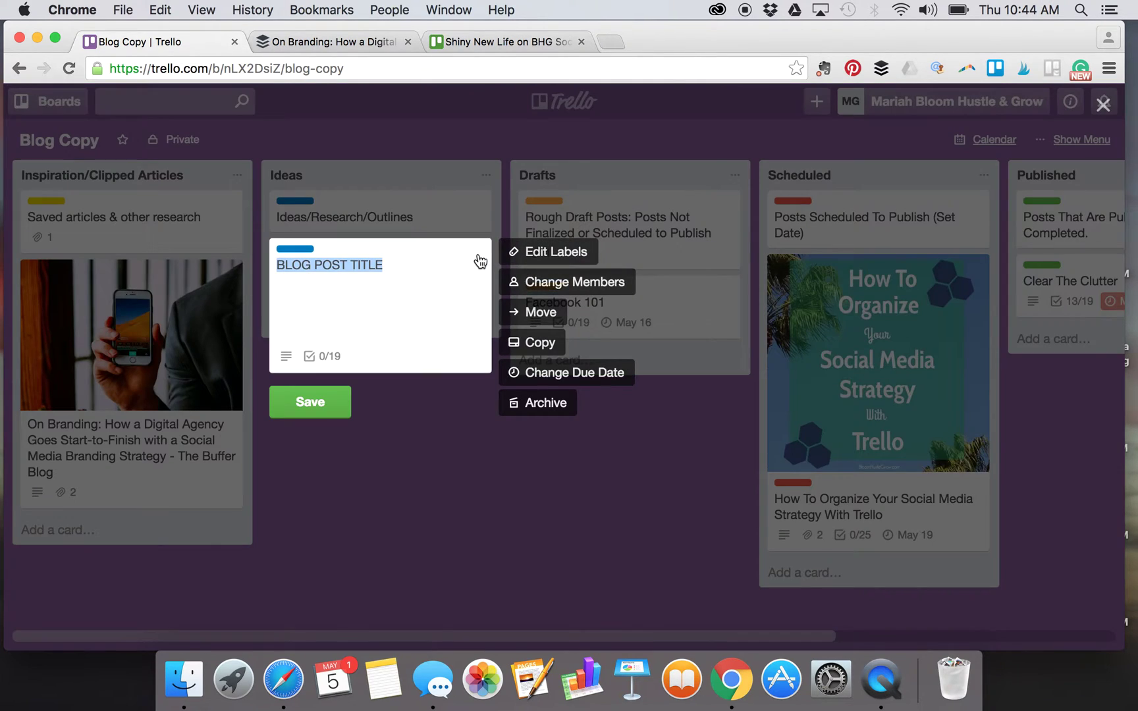
{"action": "left_click", "coordinate": [542, 344]}
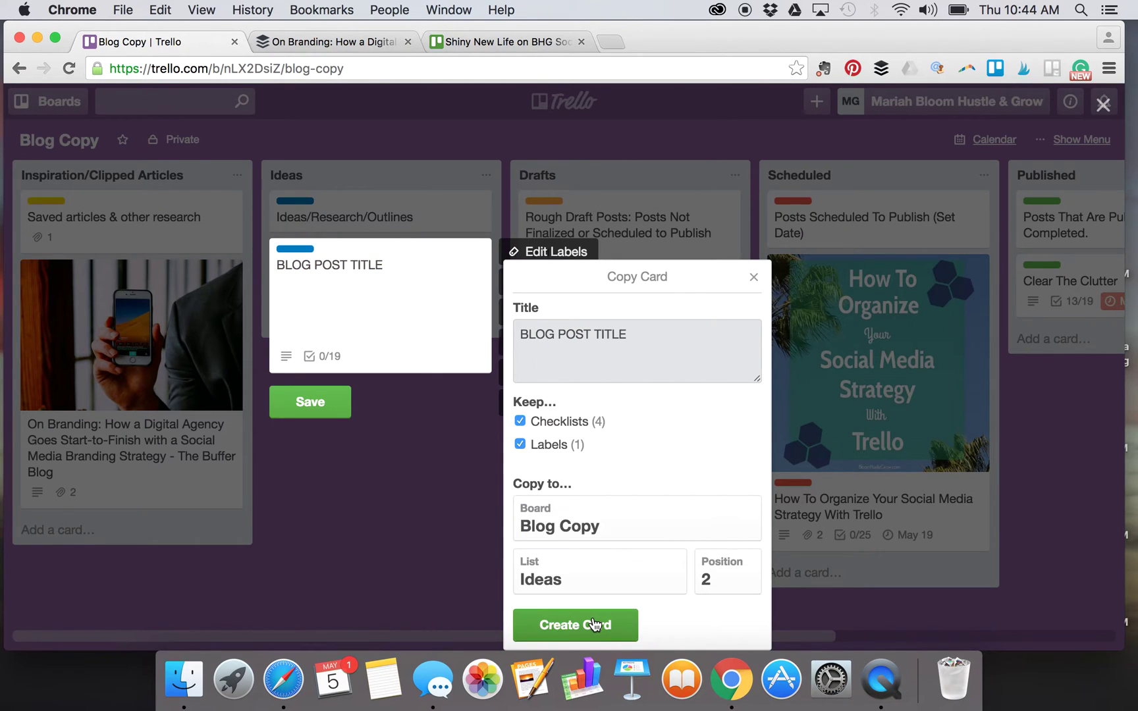
{"action": "left_click", "coordinate": [595, 625]}
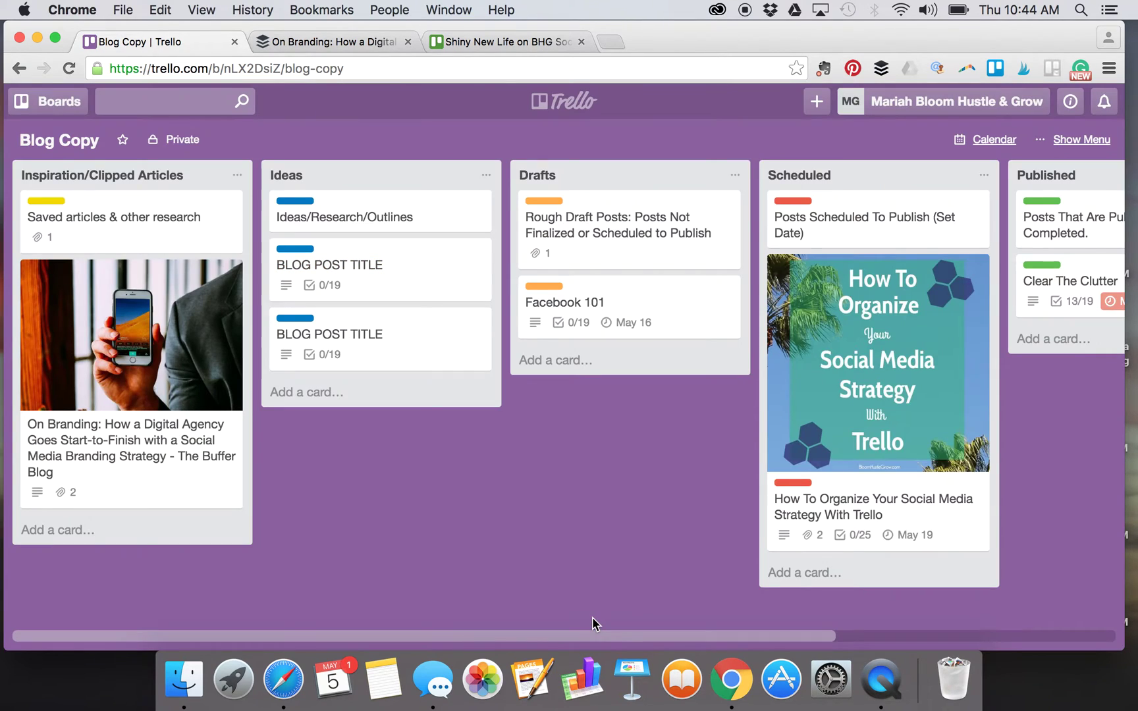
{"action": "left_click", "coordinate": [386, 363]}
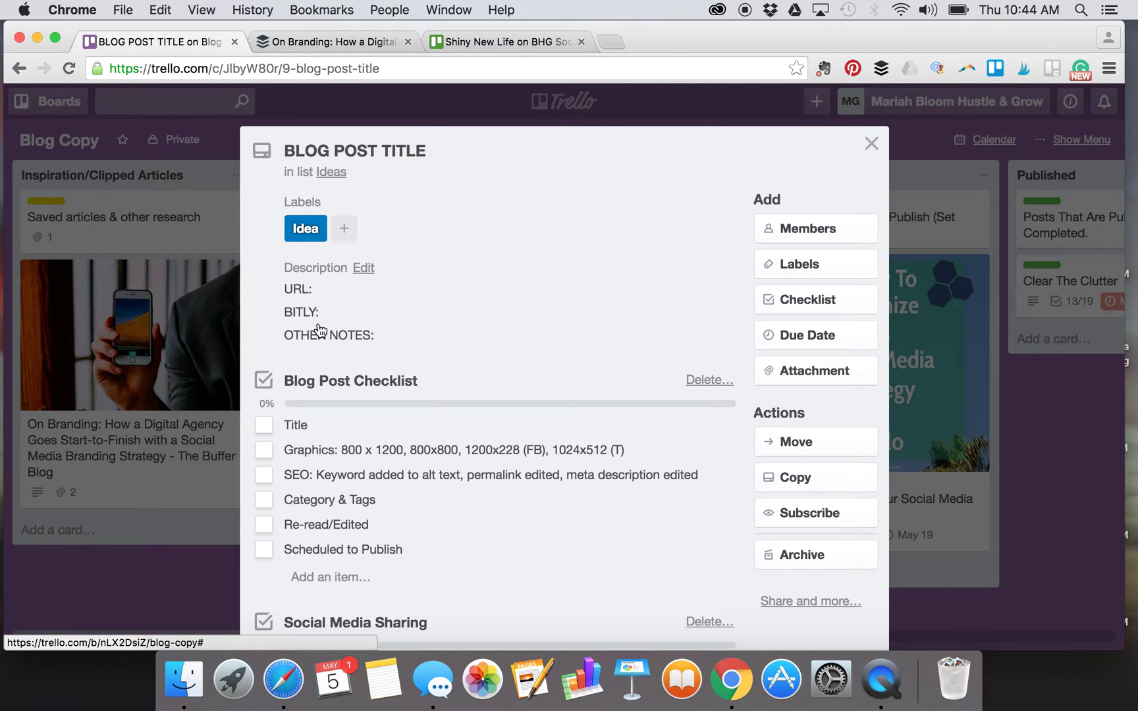
{"action": "left_click", "coordinate": [364, 267]}
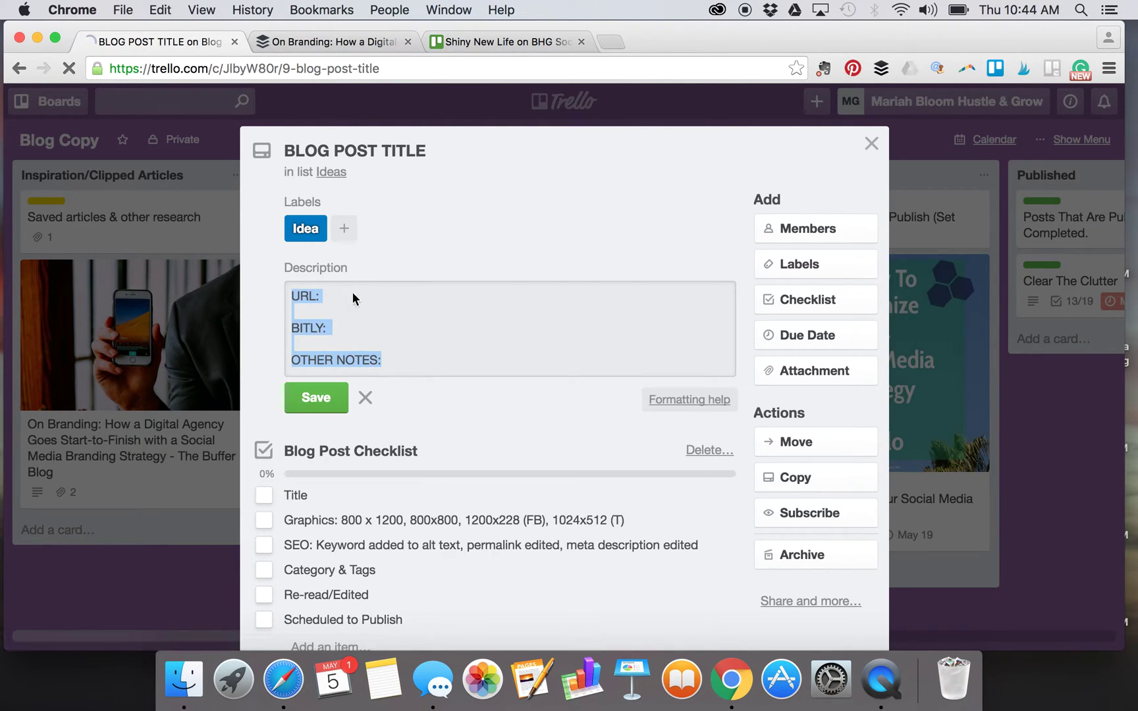
Add 'Resources for Branding.' as the first line of the card description
{"action": "left_click", "coordinate": [293, 297]}
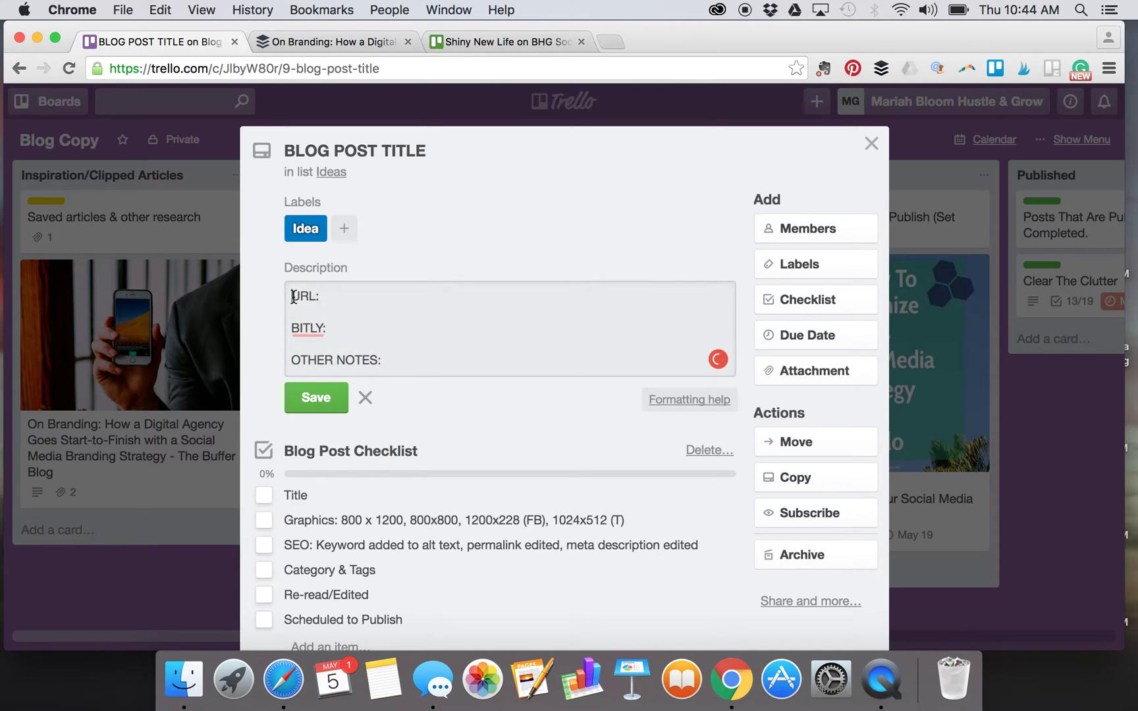
{"action": "key", "text": "Return"}
{"action": "key", "text": "Up"}
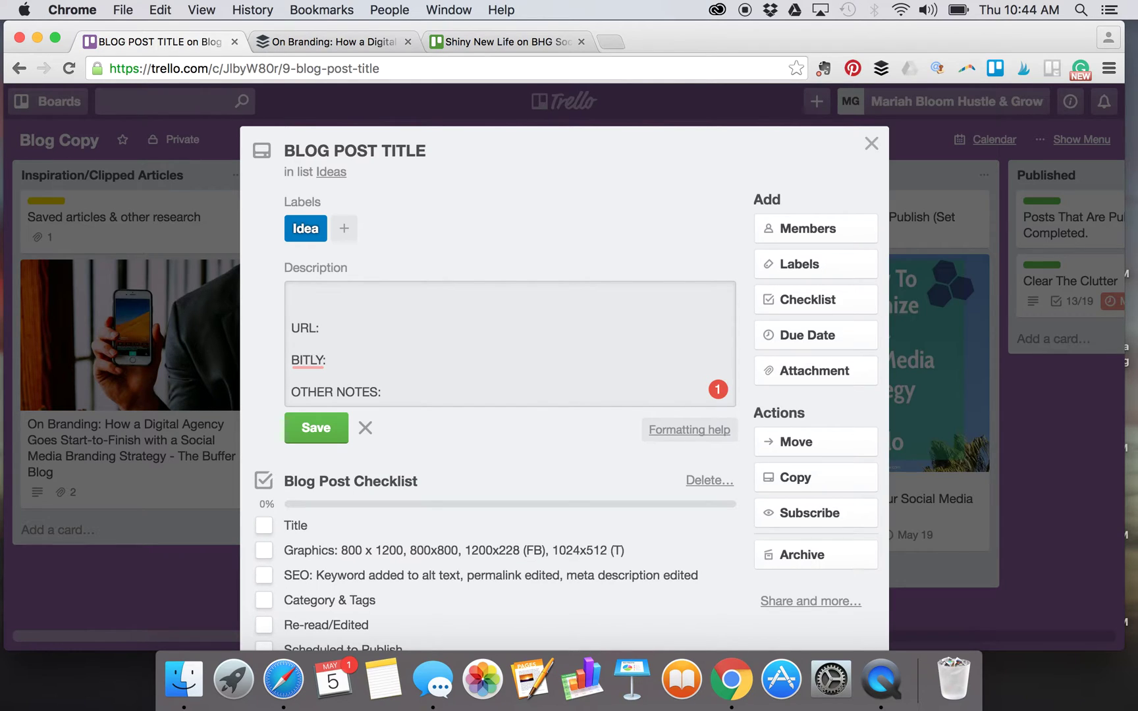
{"action": "type", "text": "Resea"}
{"action": "key", "text": "BackSpace"}
{"action": "key", "text": "BackSpace"}
{"action": "type", "text": "s for Branding."}
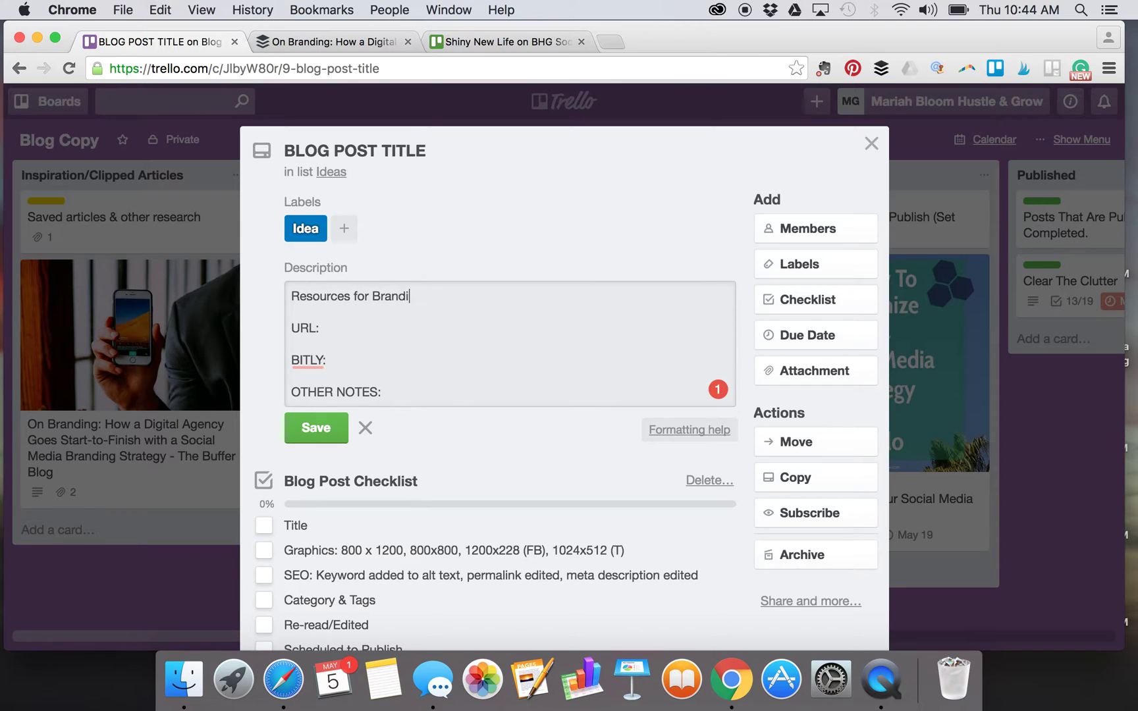
{"action": "left_click", "coordinate": [315, 425]}
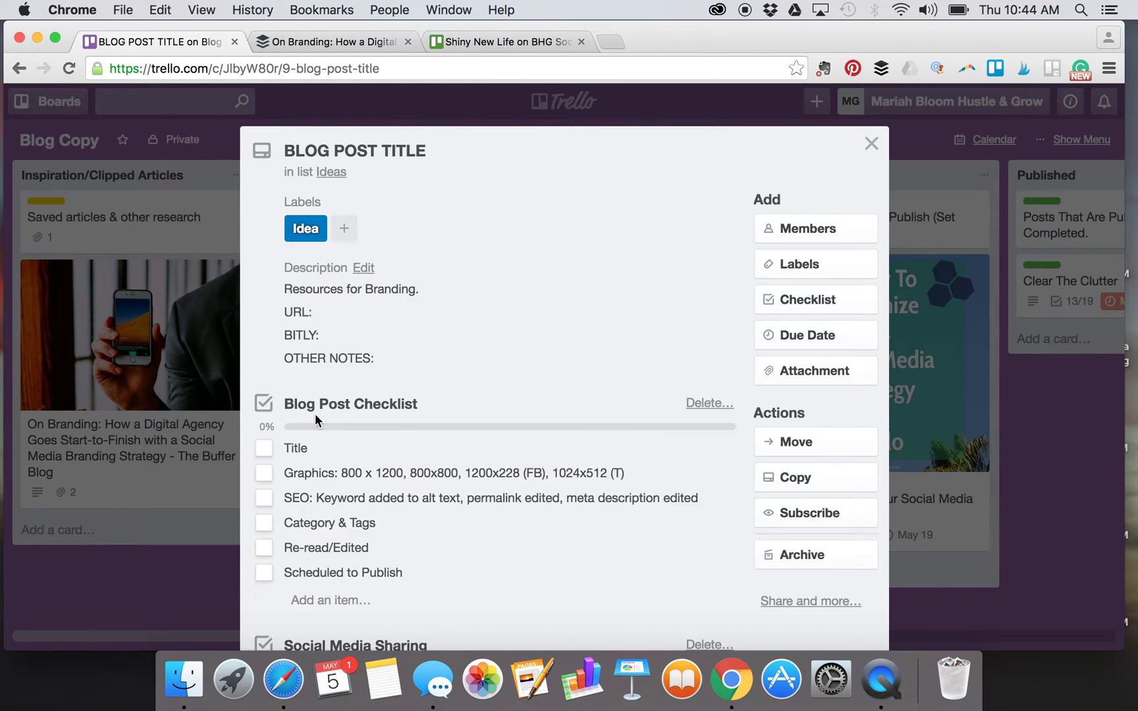
Rename the card from BLOG POST TITLE to 'Branding 101'
{"action": "left_click", "coordinate": [361, 150]}
{"action": "left_click_drag", "start_coordinate": [429, 152], "coordinate": [276, 150]}
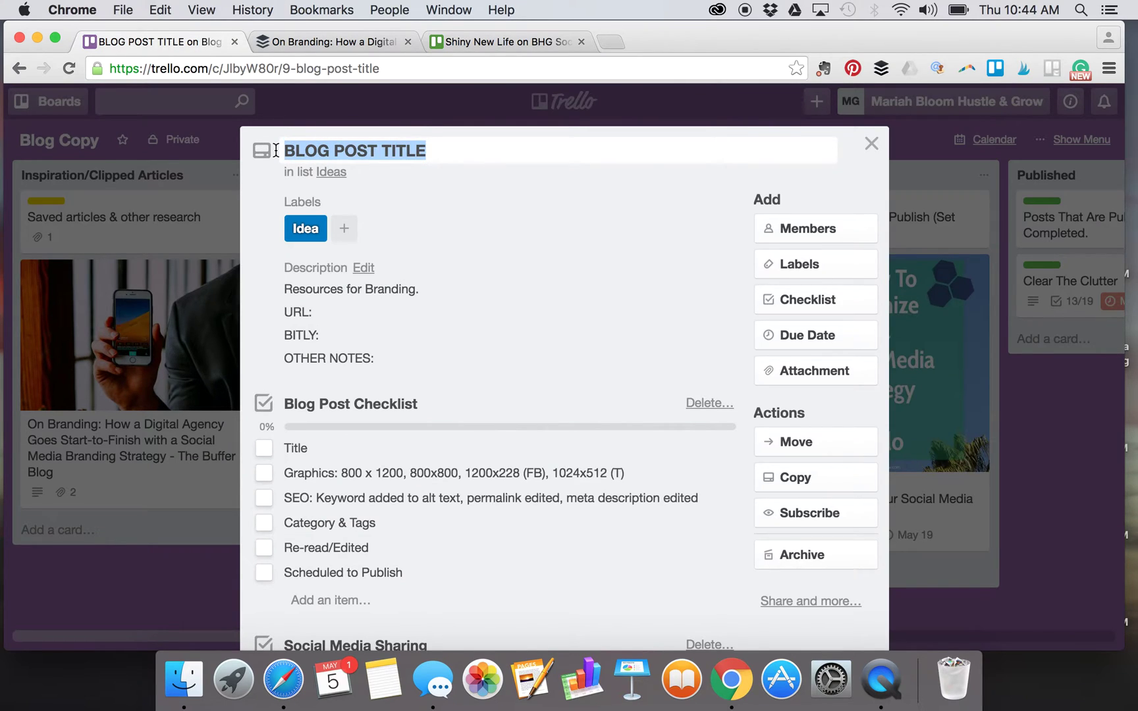
{"action": "type", "text": "Branding 10"}
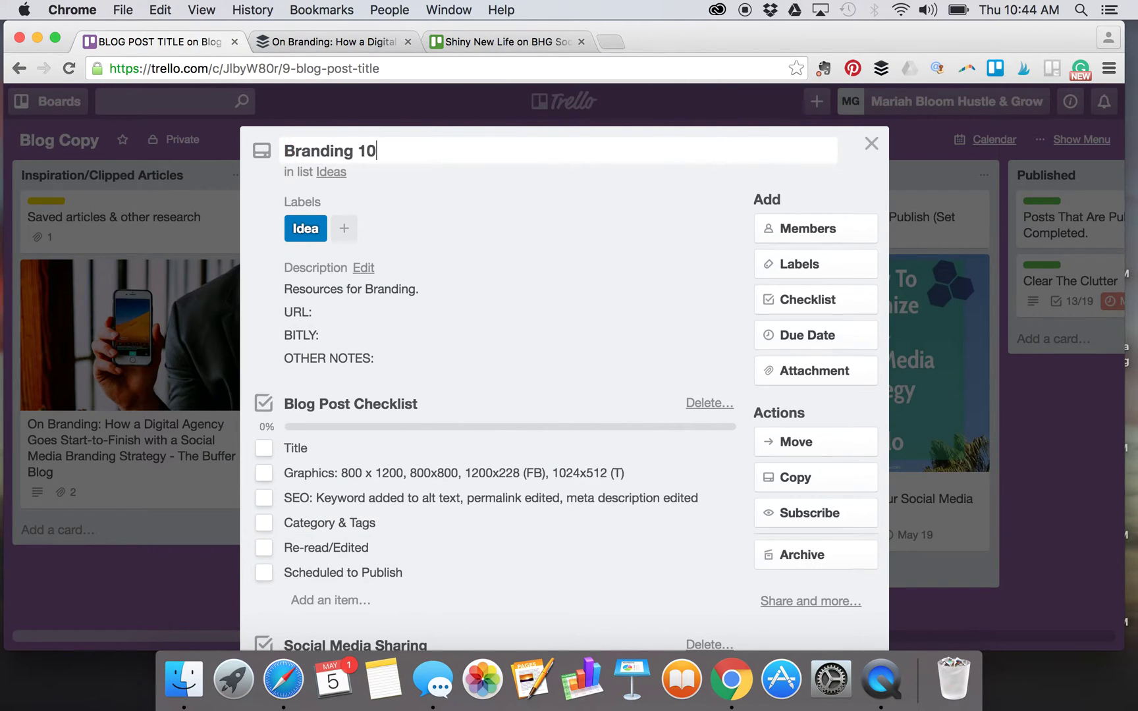
{"action": "type", "text": "1"}
{"action": "key", "text": "Return"}
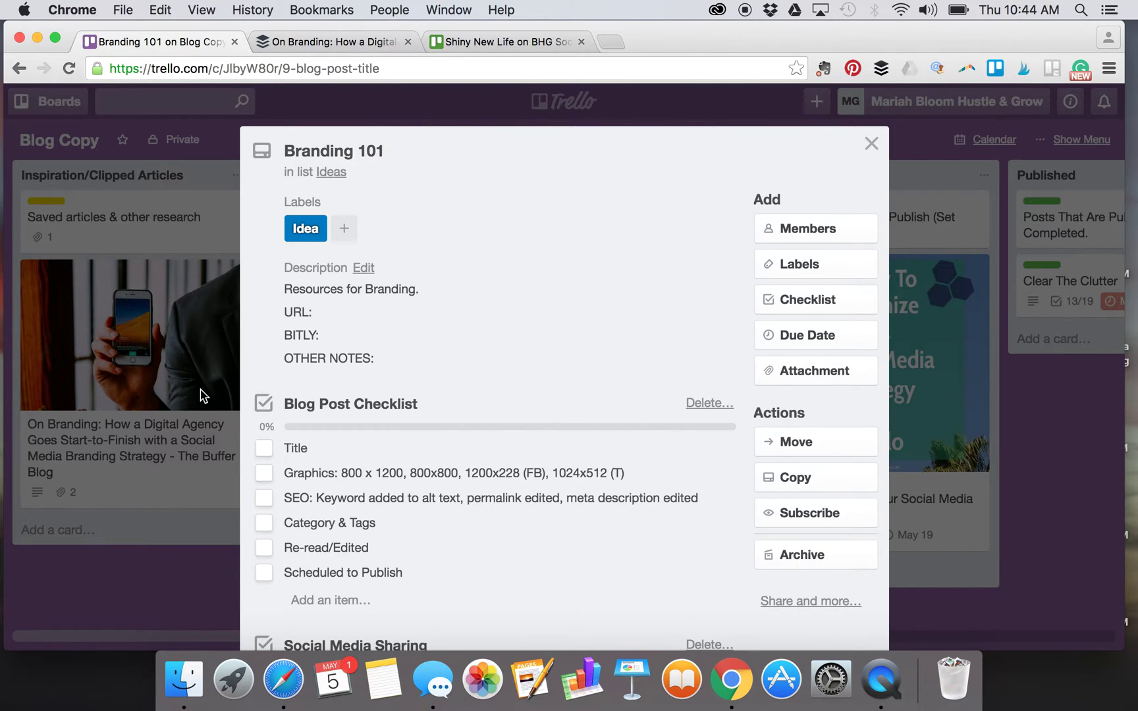
Post a comment on Branding 101 linking to the On Branding article card
{"action": "scroll", "coordinate": [643, 394], "scroll_direction": "down", "scroll_amount": 10}
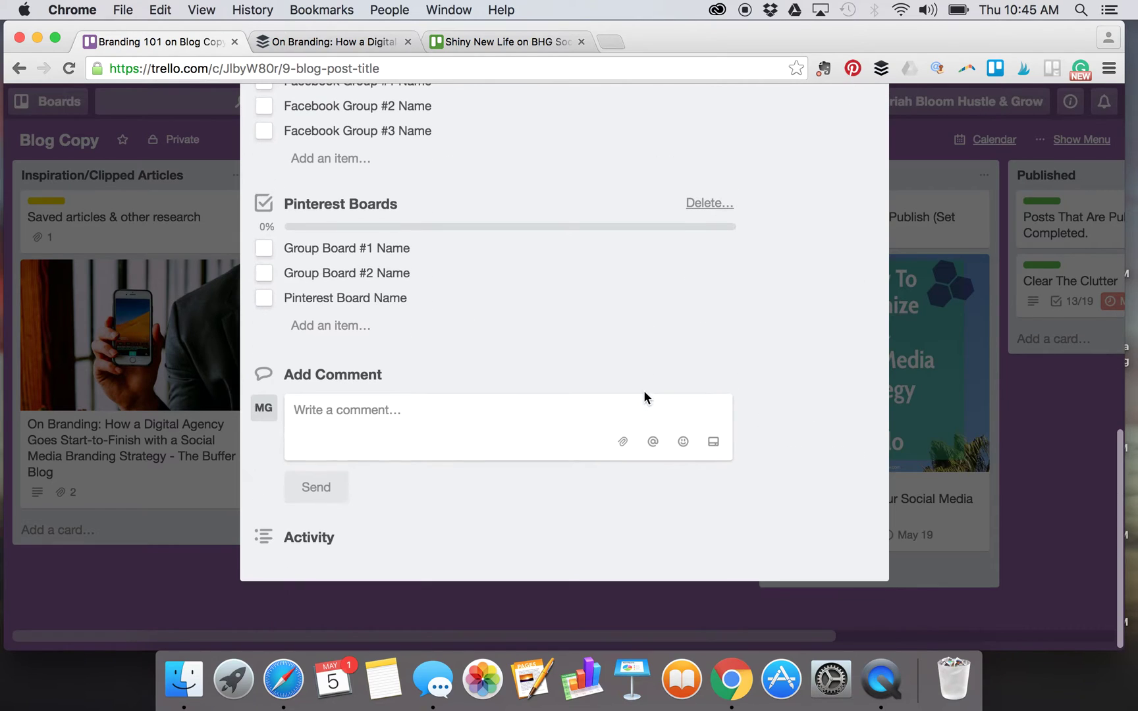
{"action": "left_click", "coordinate": [716, 444]}
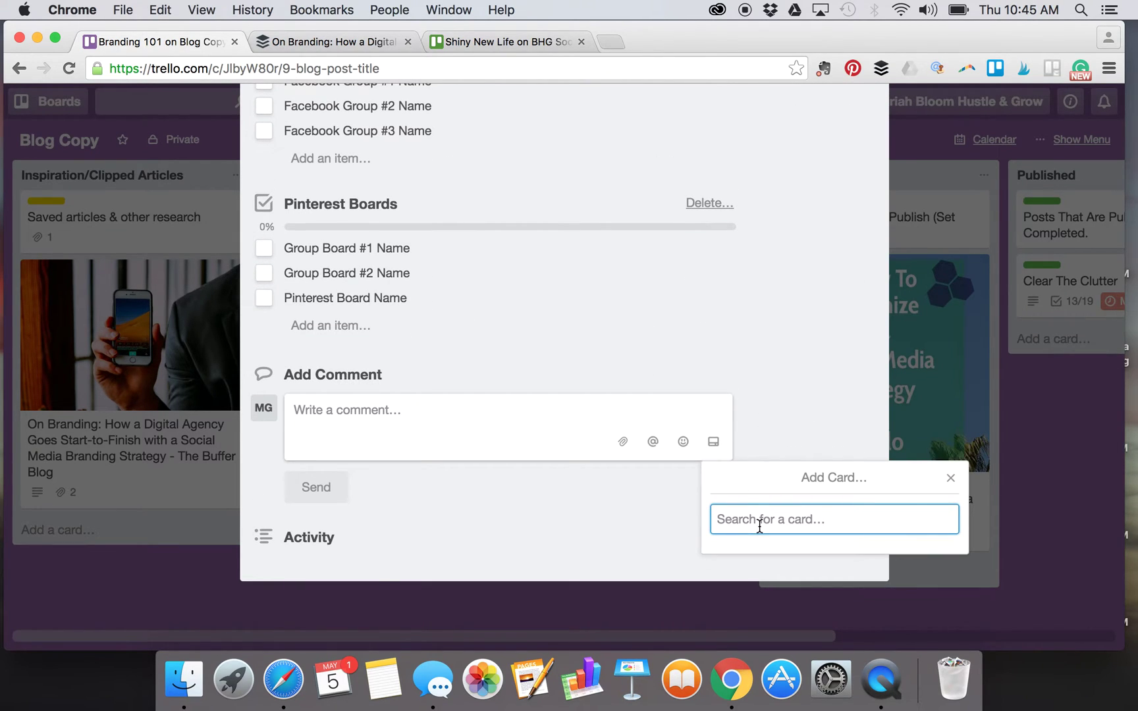
{"action": "type", "text": "On Branding"}
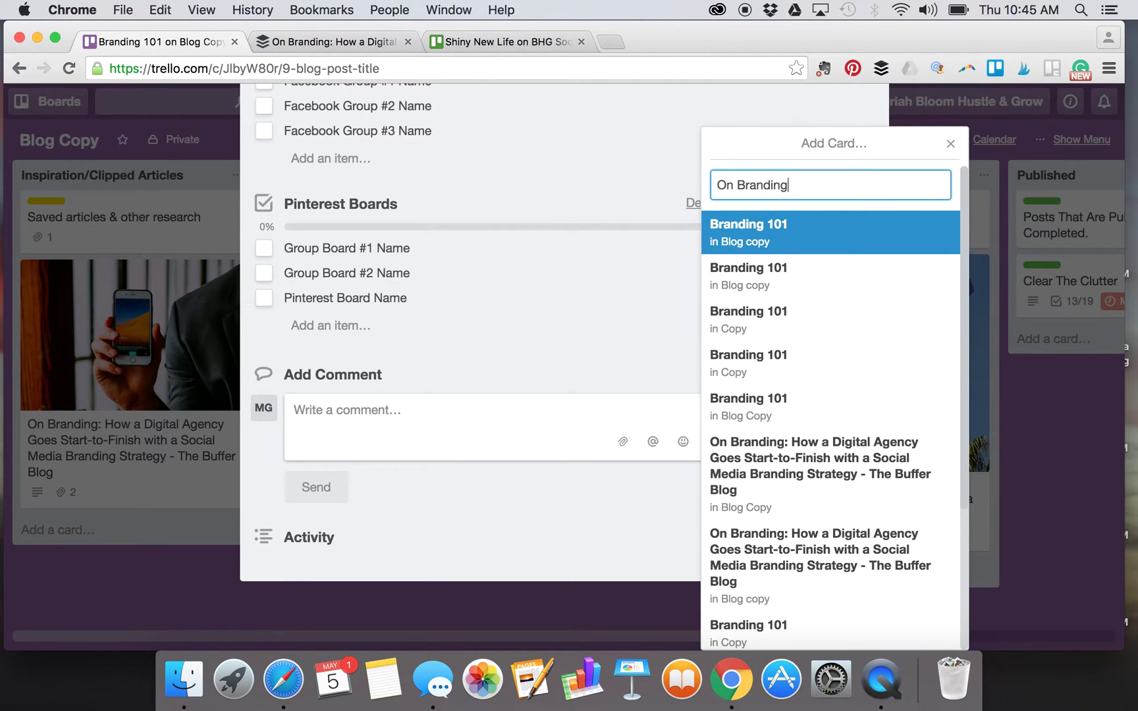
{"action": "left_click", "coordinate": [785, 480]}
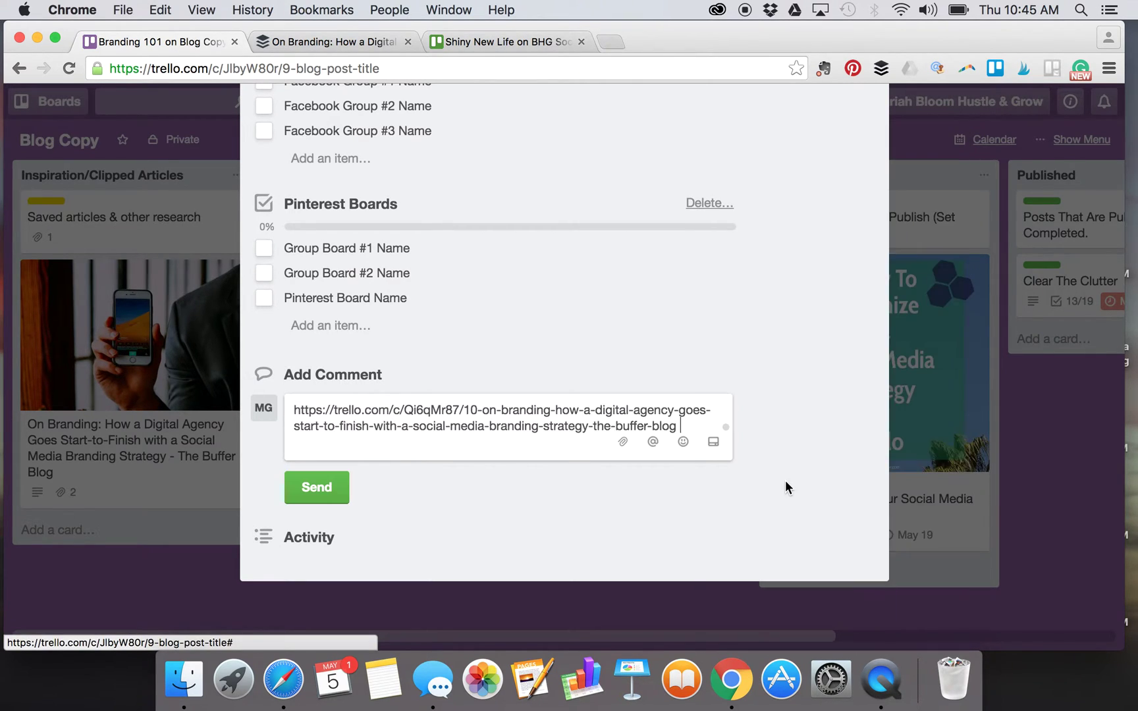
{"action": "left_click", "coordinate": [317, 491]}
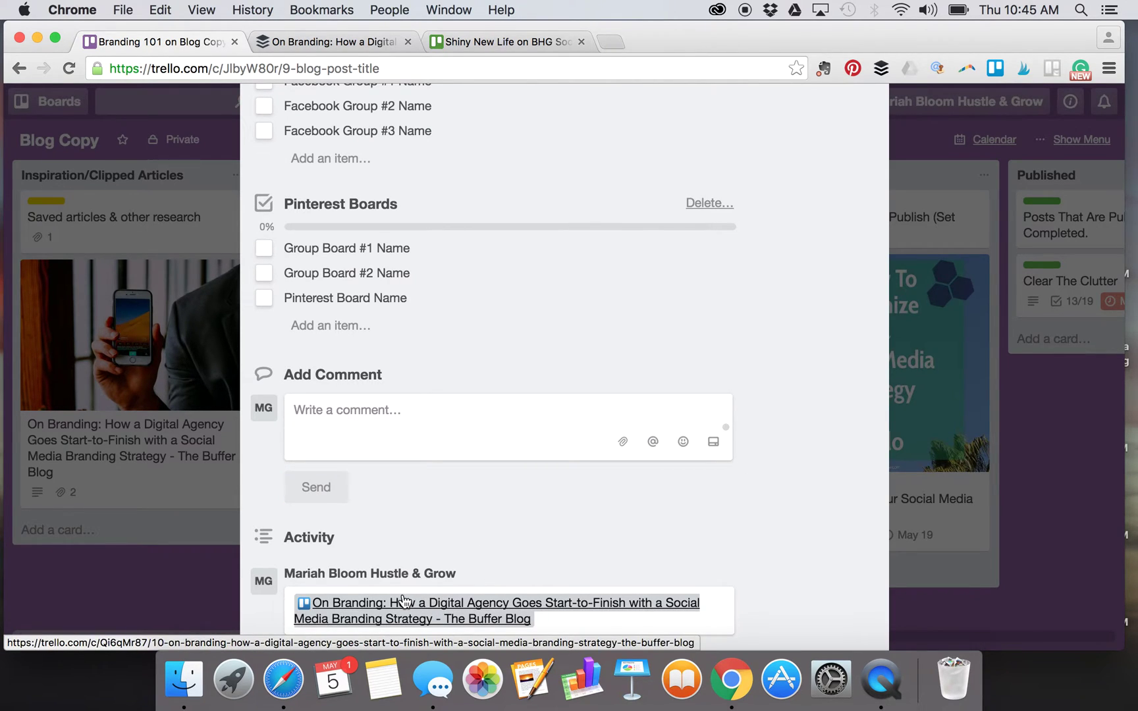
{"action": "scroll", "coordinate": [556, 503], "scroll_direction": "up", "scroll_amount": 8}
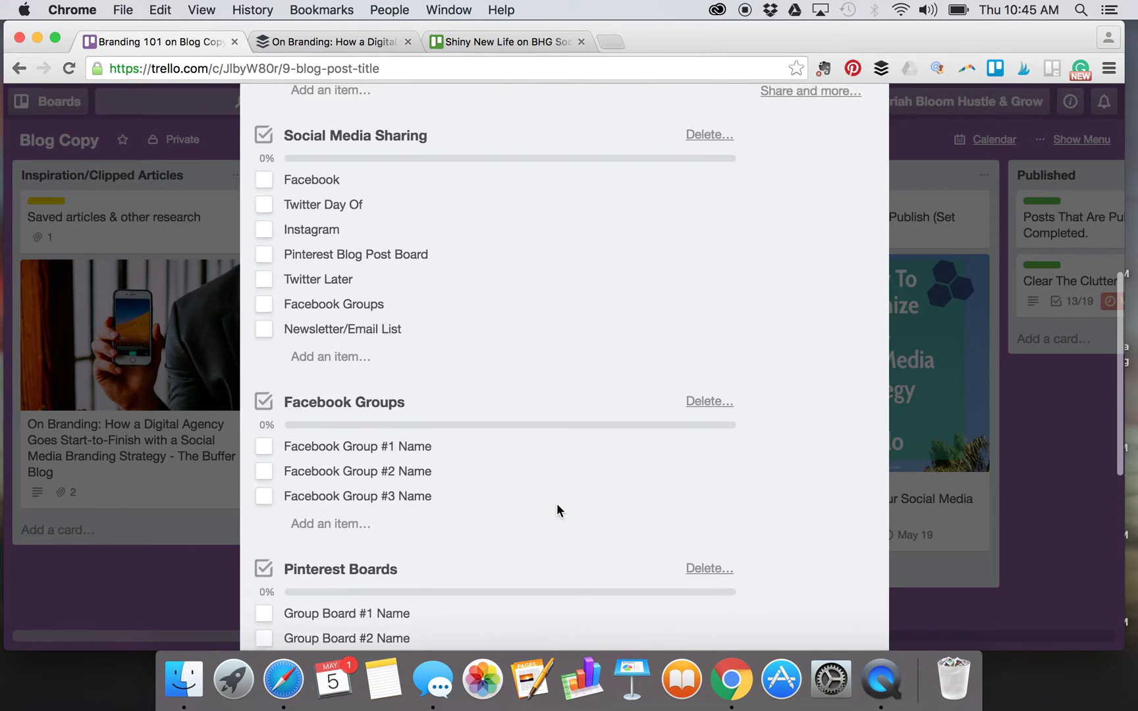
{"action": "scroll", "coordinate": [557, 503], "scroll_direction": "up", "scroll_amount": 6}
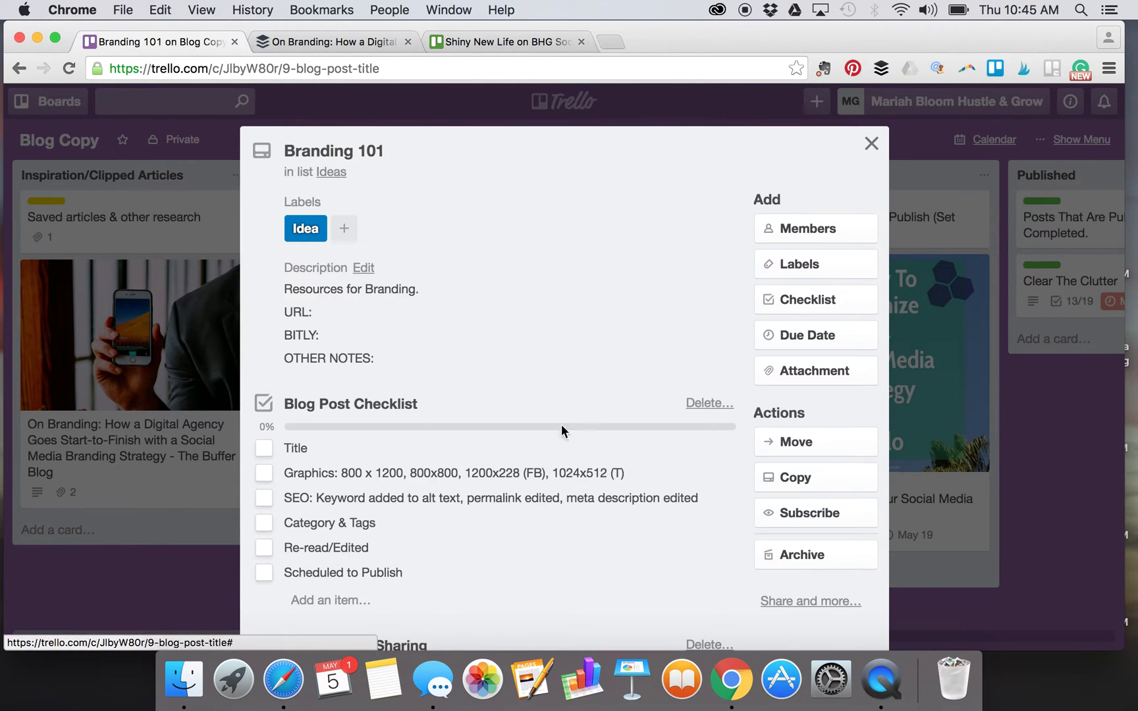
{"action": "scroll", "coordinate": [530, 472], "scroll_direction": "down", "scroll_amount": 3}
{"action": "scroll", "coordinate": [530, 472], "scroll_direction": "up", "scroll_amount": 2}
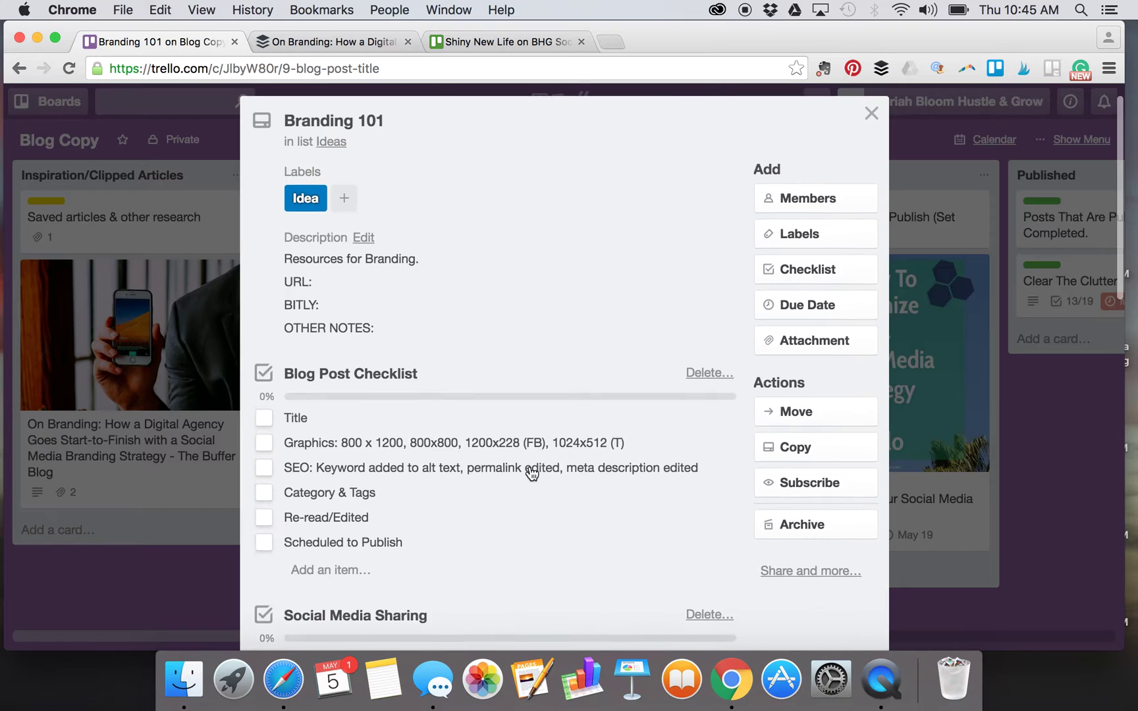
{"action": "scroll", "coordinate": [532, 472], "scroll_direction": "up", "scroll_amount": 1}
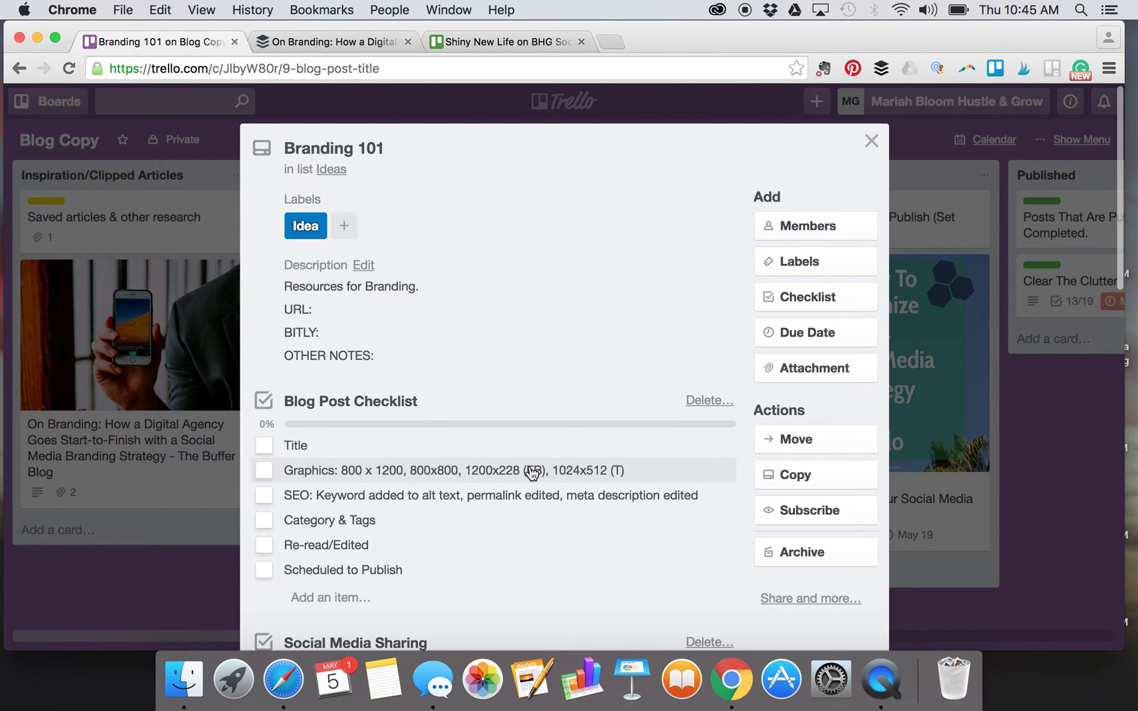
Open the On Branding article card and view its linked case study in another tab
{"action": "left_click", "coordinate": [872, 141]}
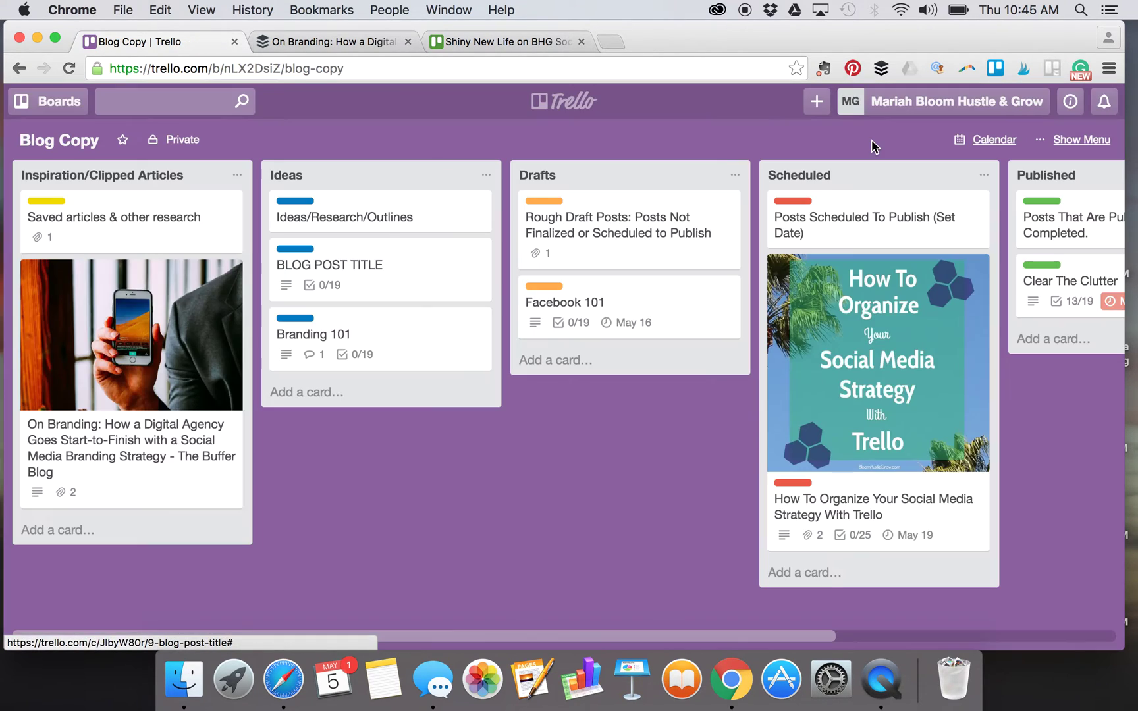
{"action": "left_click", "coordinate": [120, 473]}
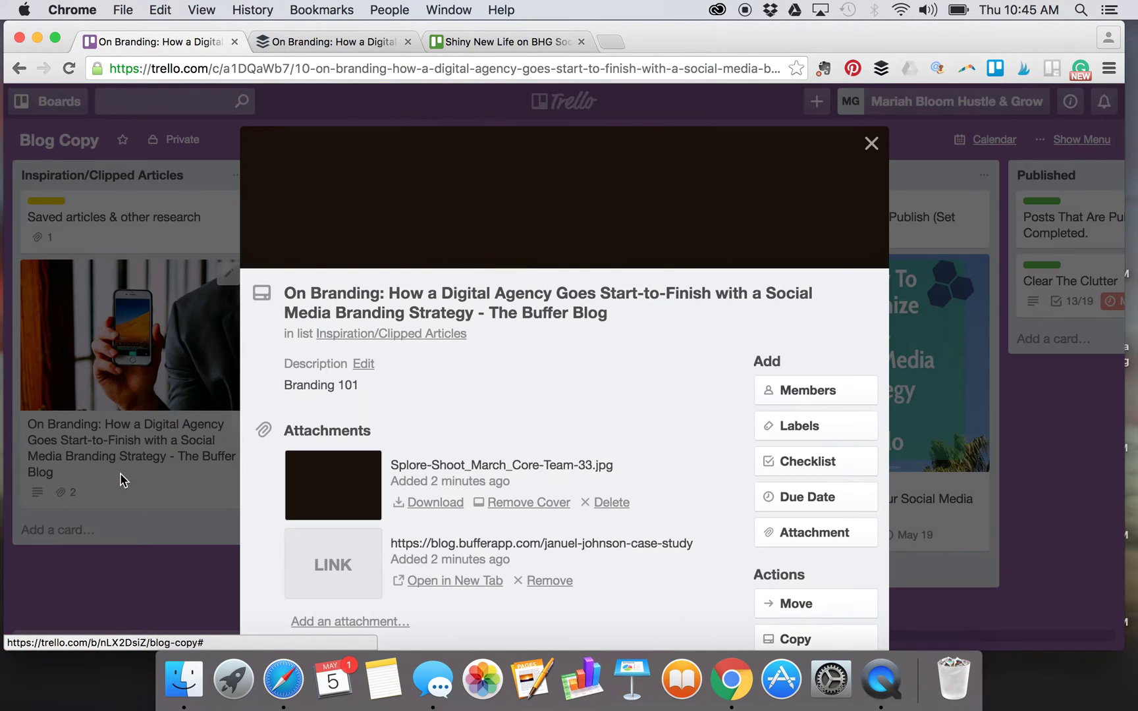
{"action": "scroll", "coordinate": [626, 430], "scroll_direction": "down", "scroll_amount": 3}
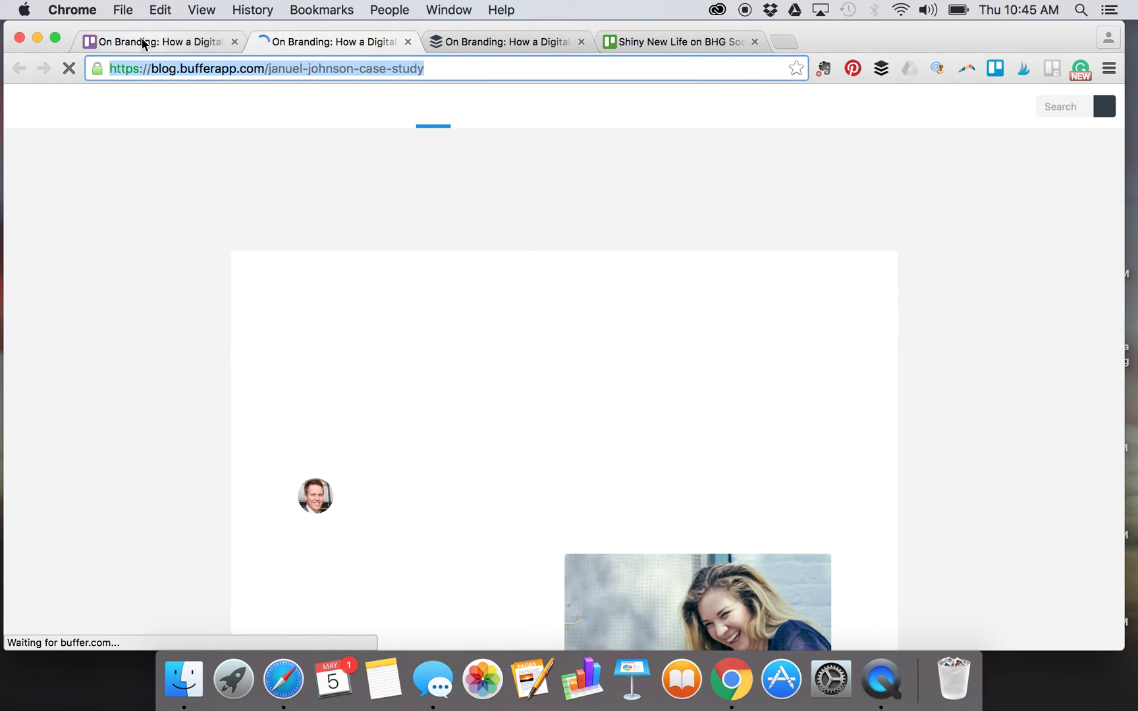
{"action": "left_click", "coordinate": [142, 41]}
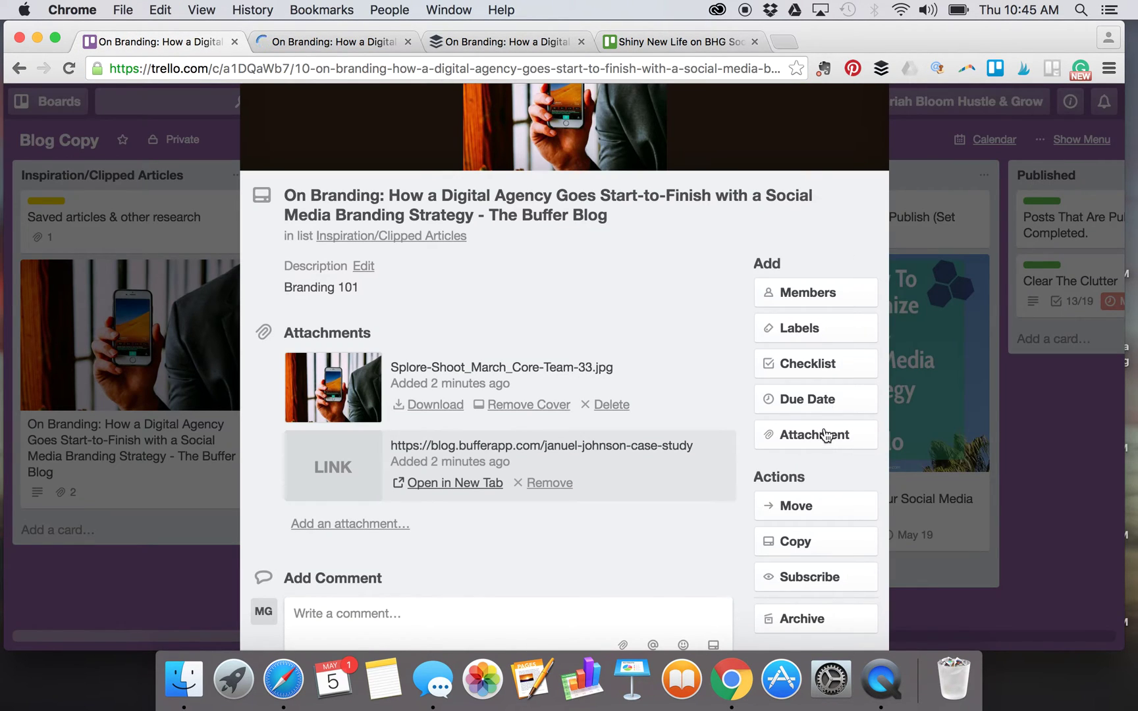
{"action": "scroll", "coordinate": [594, 309], "scroll_direction": "down", "scroll_amount": 5}
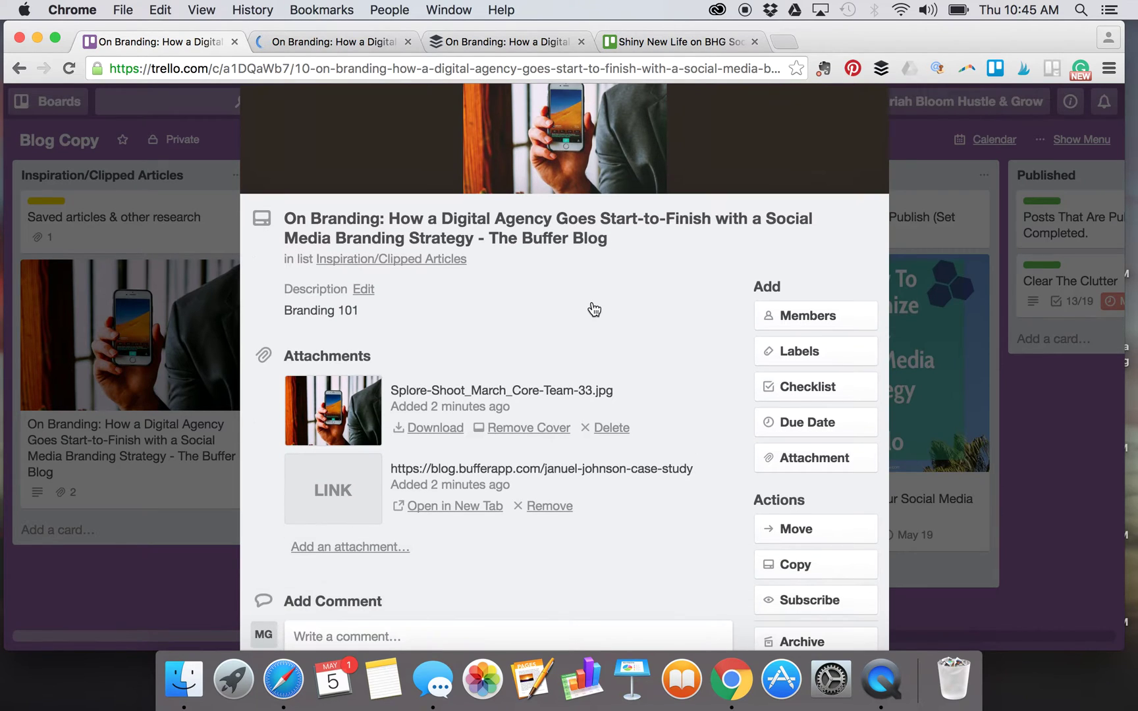
Attach the blog.bufferapp.com/januel-johnson-case-study link to the Branding 101 card
{"action": "left_click", "coordinate": [815, 458]}
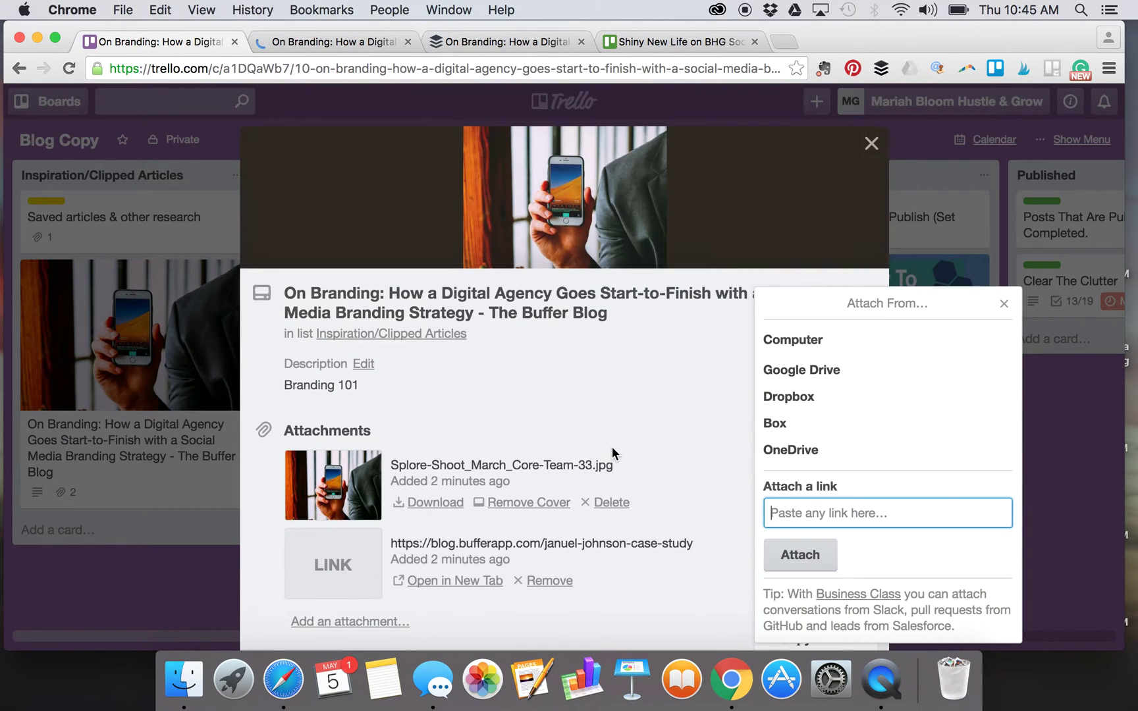
{"action": "left_click", "coordinate": [612, 447]}
{"action": "left_click", "coordinate": [870, 145]}
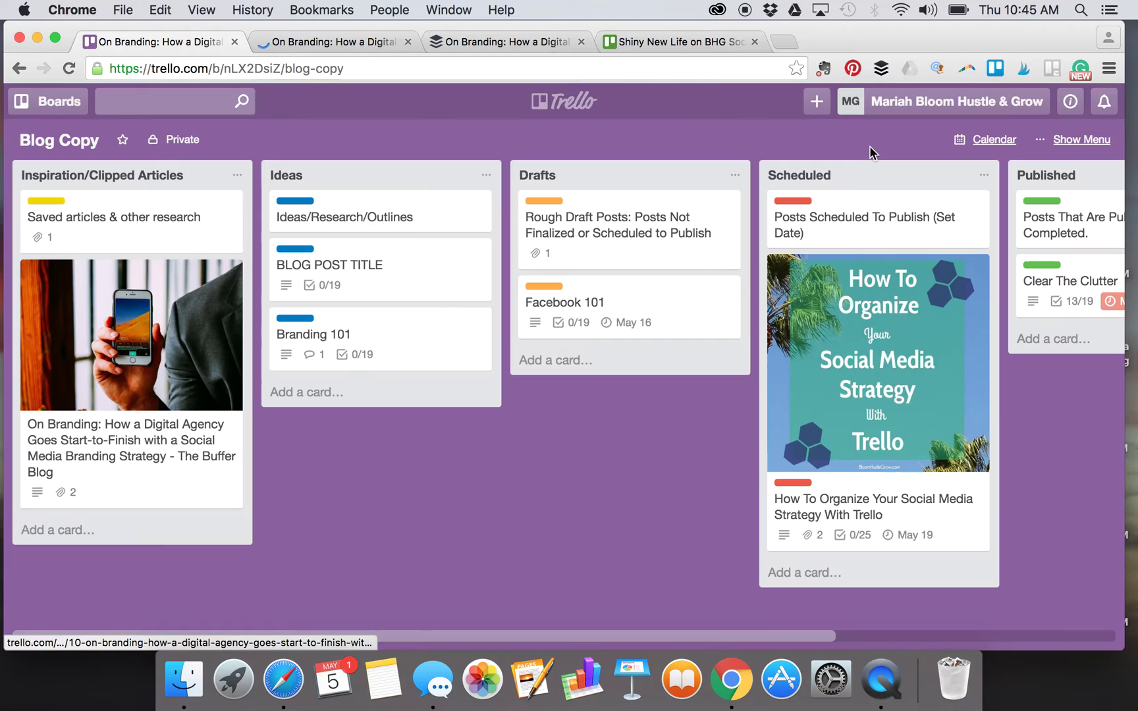
{"action": "left_click", "coordinate": [415, 359]}
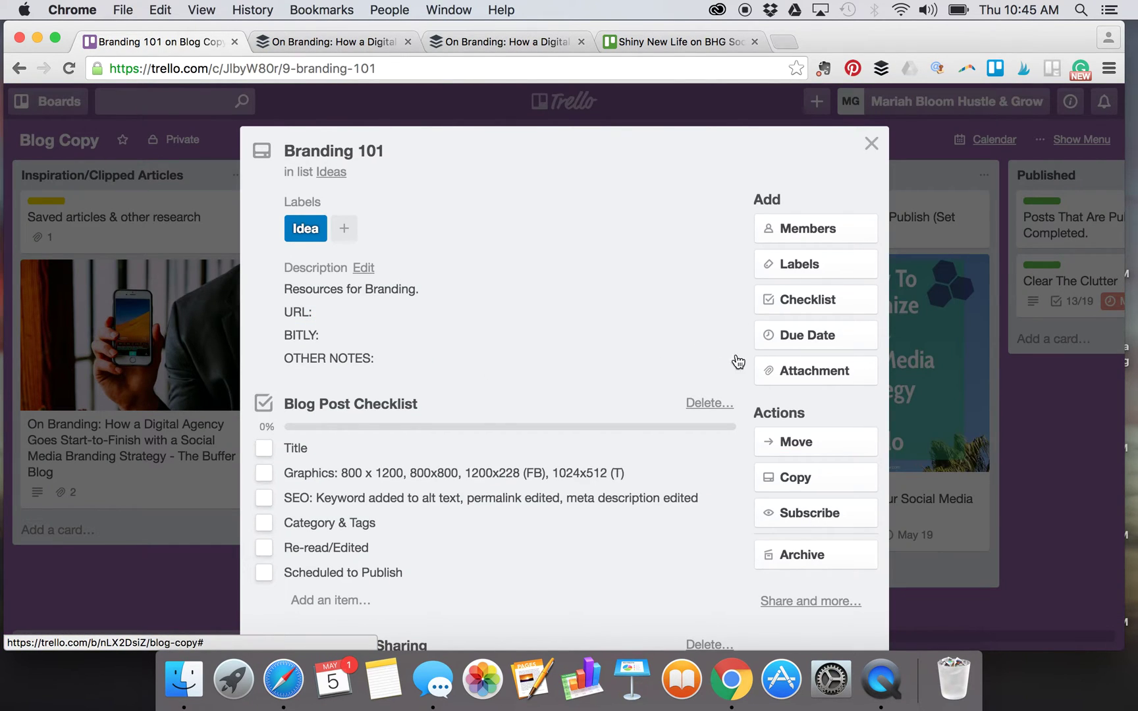
{"action": "left_click", "coordinate": [824, 372]}
{"action": "key", "text": "super+v"}
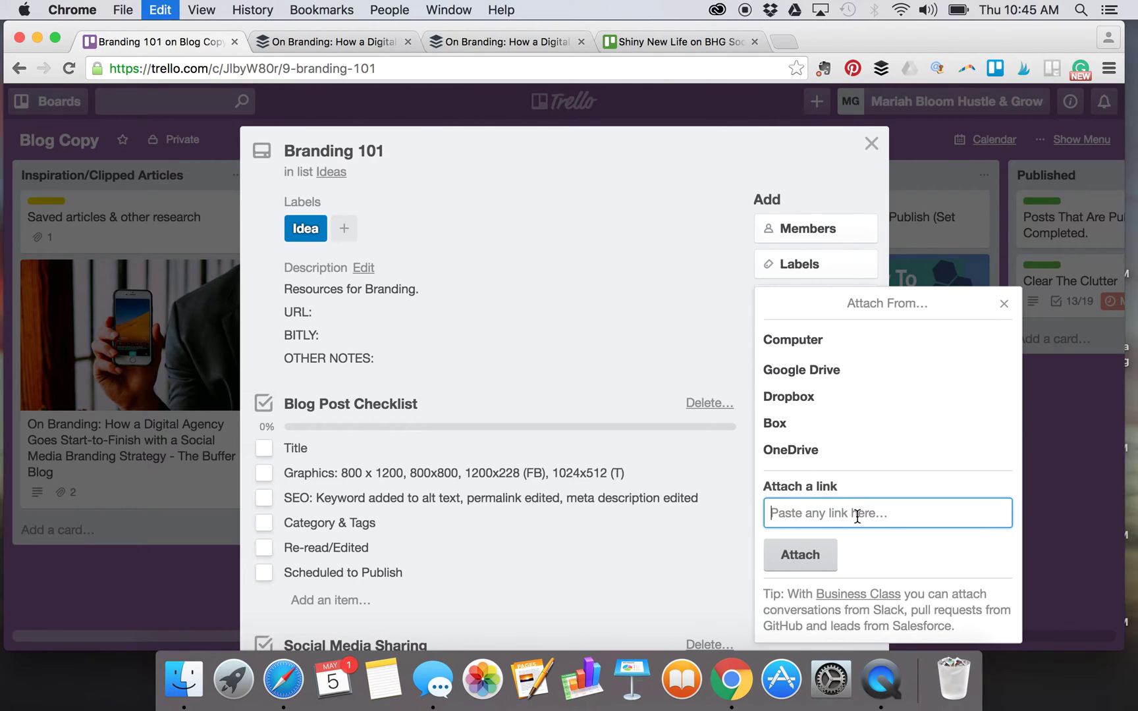
{"action": "left_click", "coordinate": [806, 571]}
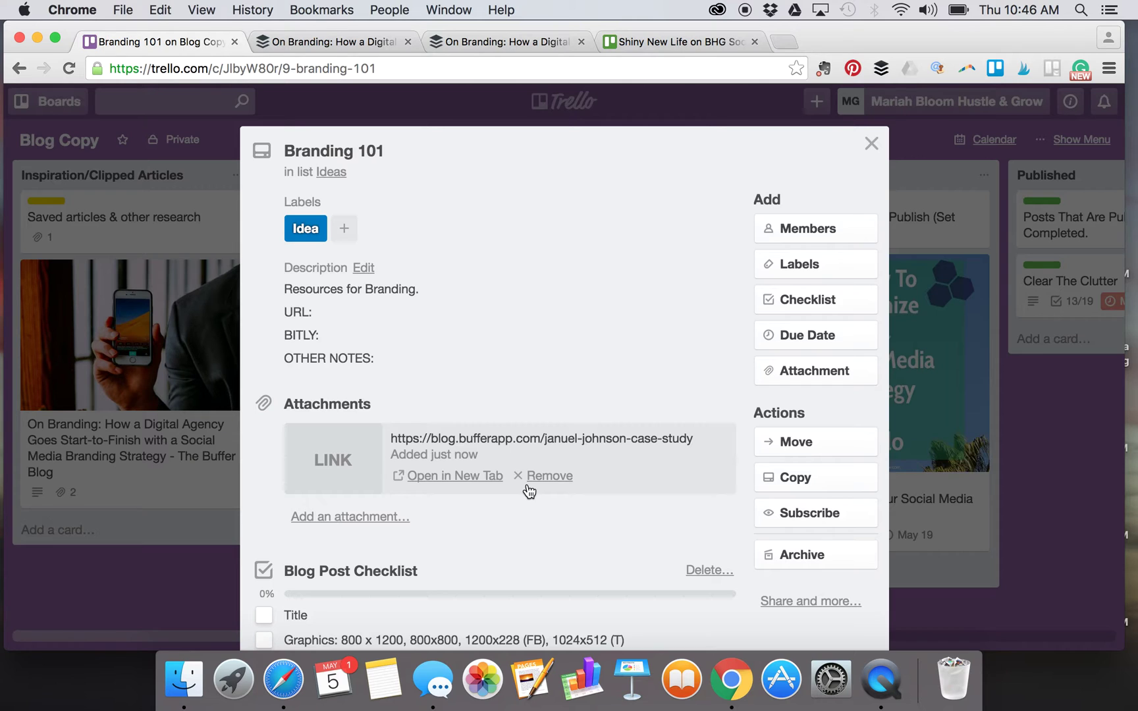
{"action": "scroll", "coordinate": [529, 491], "scroll_direction": "down", "scroll_amount": 3}
{"action": "scroll", "coordinate": [529, 491], "scroll_direction": "up", "scroll_amount": 2}
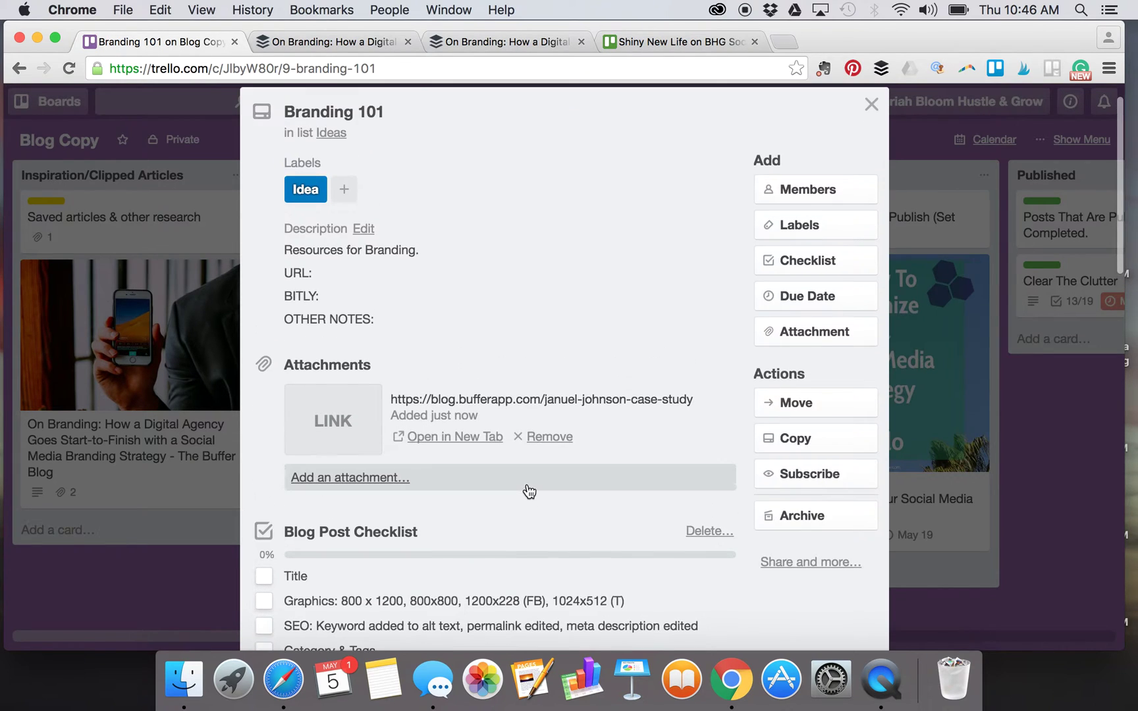
{"action": "scroll", "coordinate": [529, 491], "scroll_direction": "down", "scroll_amount": 5}
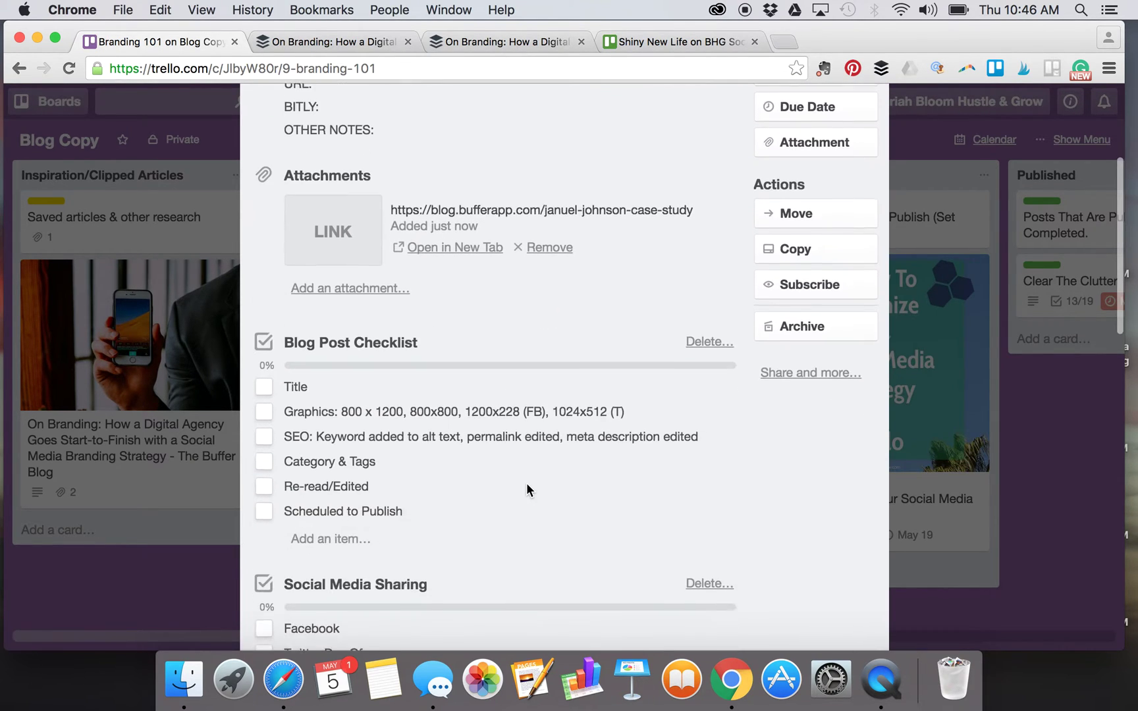
{"action": "scroll", "coordinate": [529, 491], "scroll_direction": "down", "scroll_amount": 1}
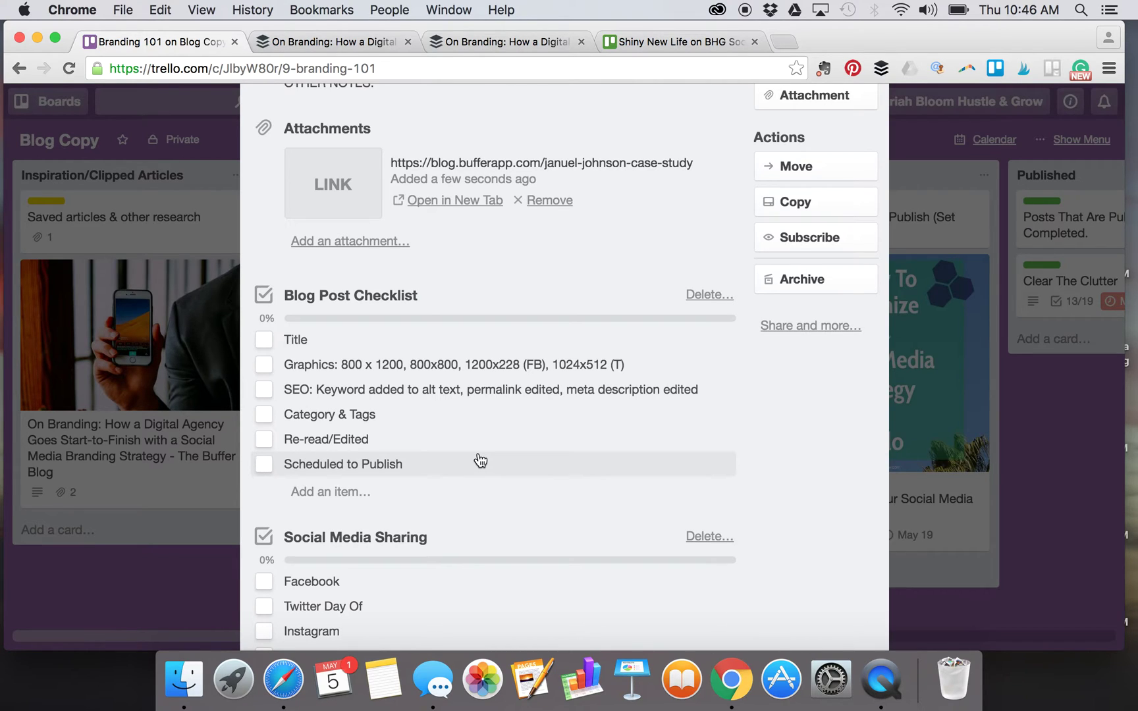
{"action": "scroll", "coordinate": [479, 461], "scroll_direction": "down", "scroll_amount": 1}
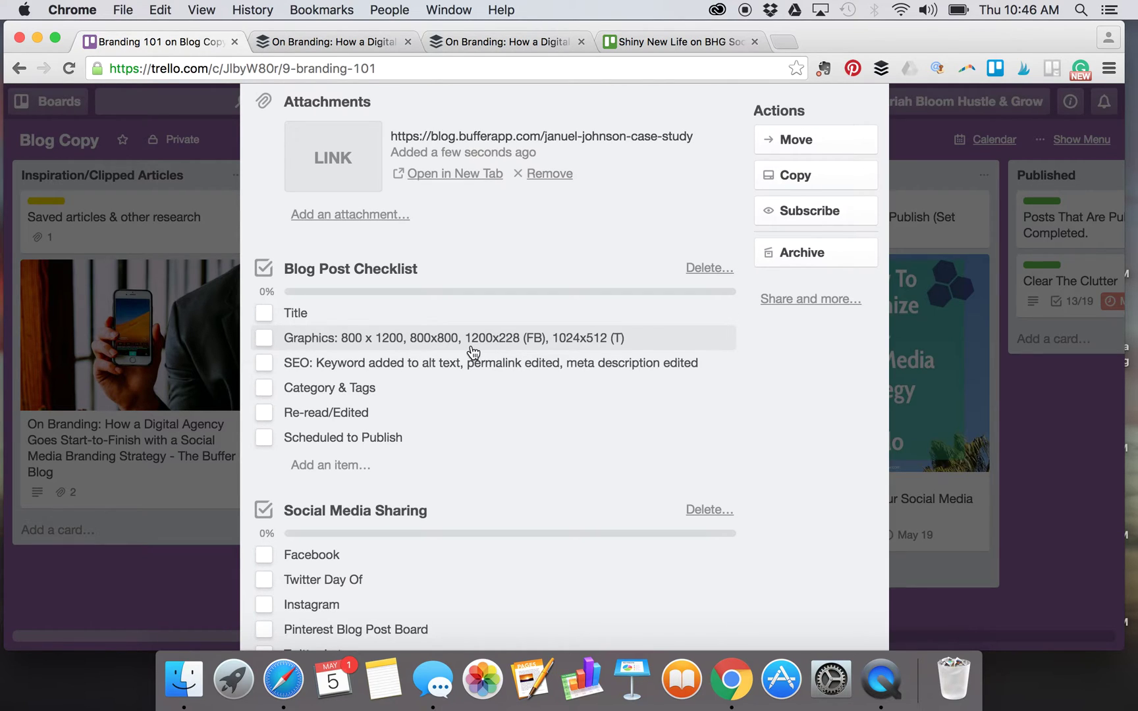
{"action": "scroll", "coordinate": [469, 414], "scroll_direction": "down", "scroll_amount": 5}
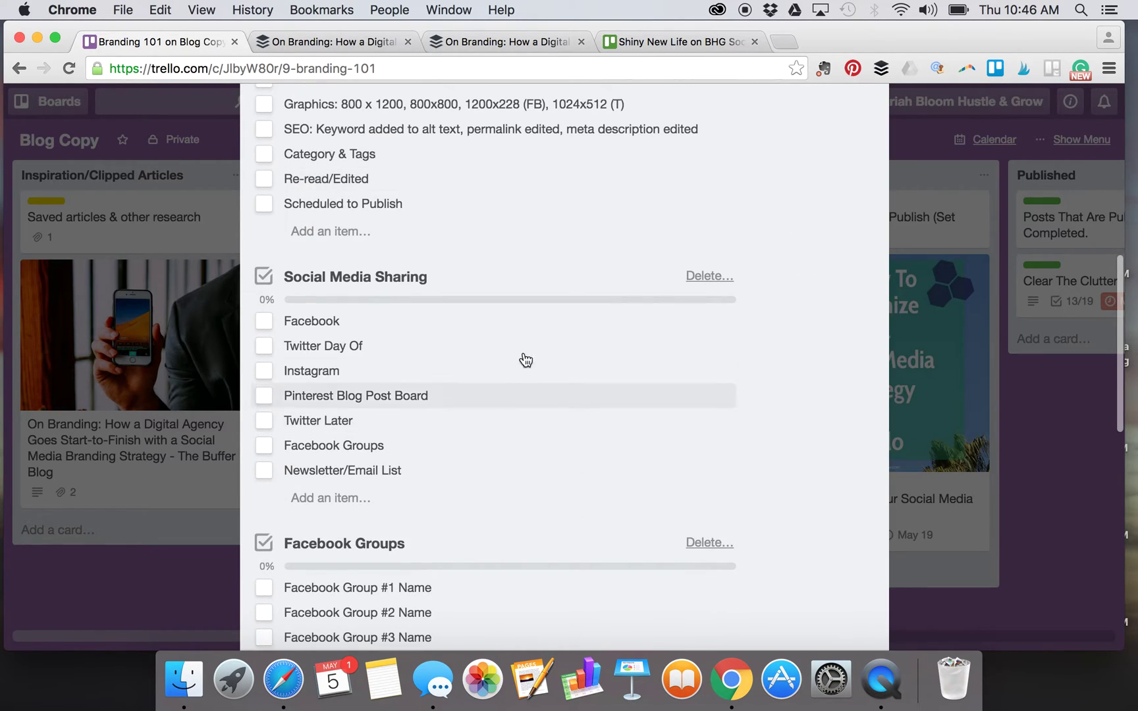
{"action": "left_click", "coordinate": [263, 346]}
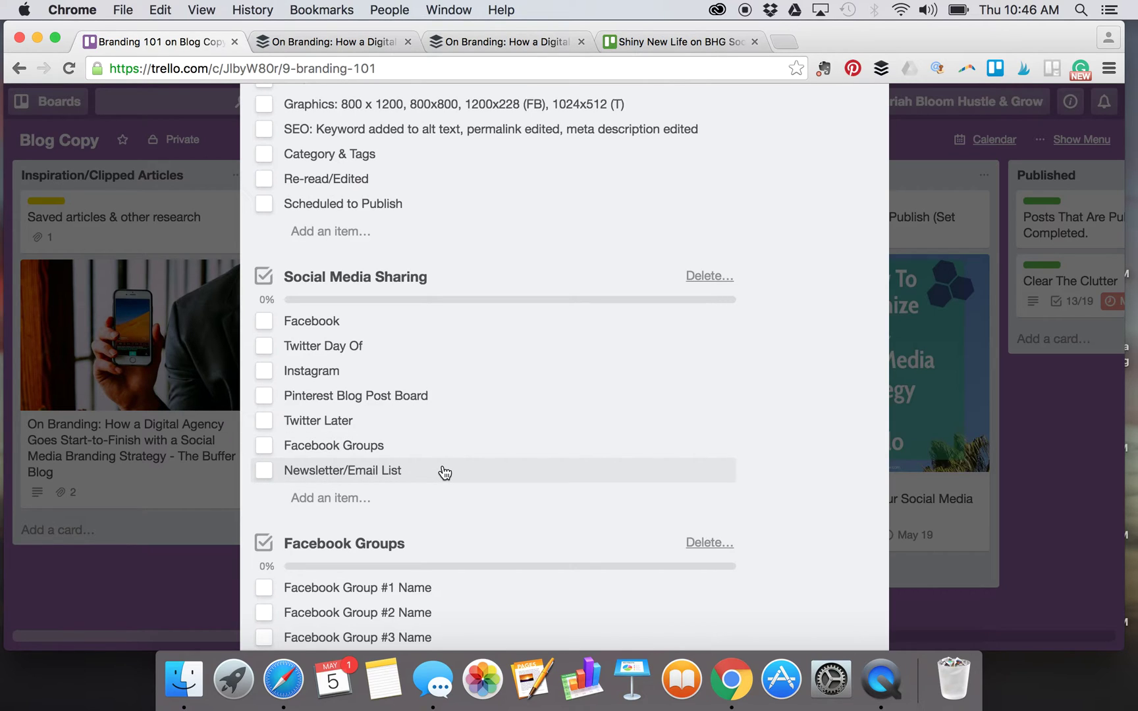
{"action": "scroll", "coordinate": [502, 460], "scroll_direction": "down", "scroll_amount": 5}
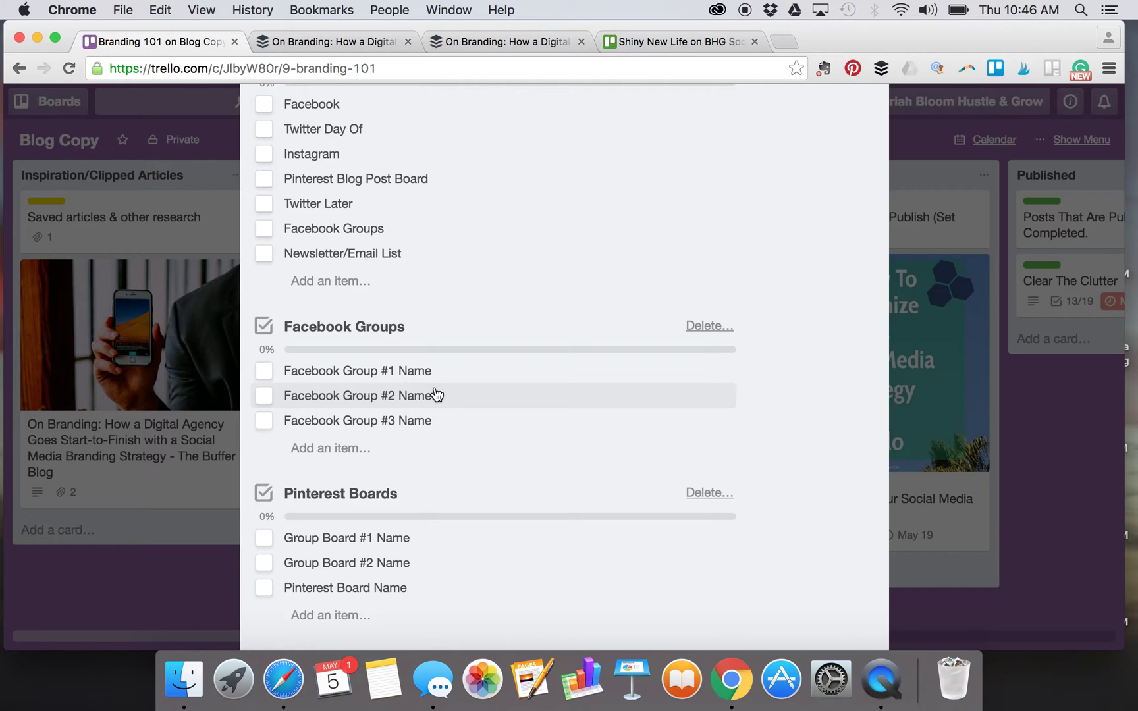
{"action": "scroll", "coordinate": [435, 394], "scroll_direction": "up", "scroll_amount": 15}
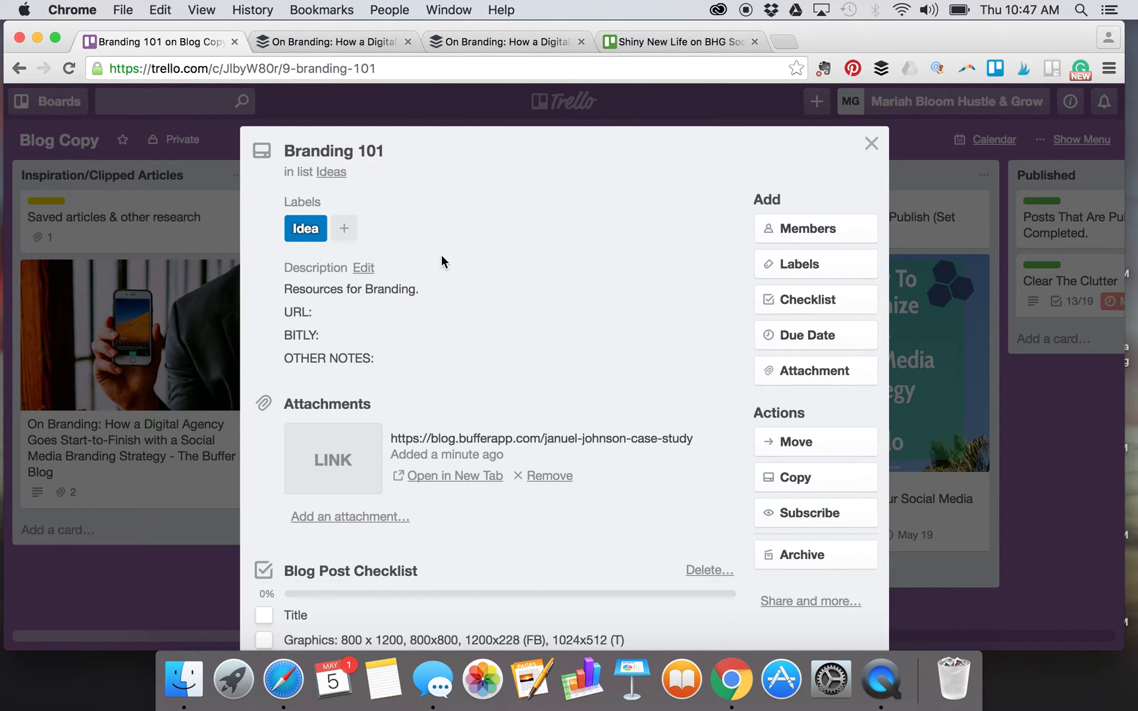
{"action": "left_click", "coordinate": [845, 270]}
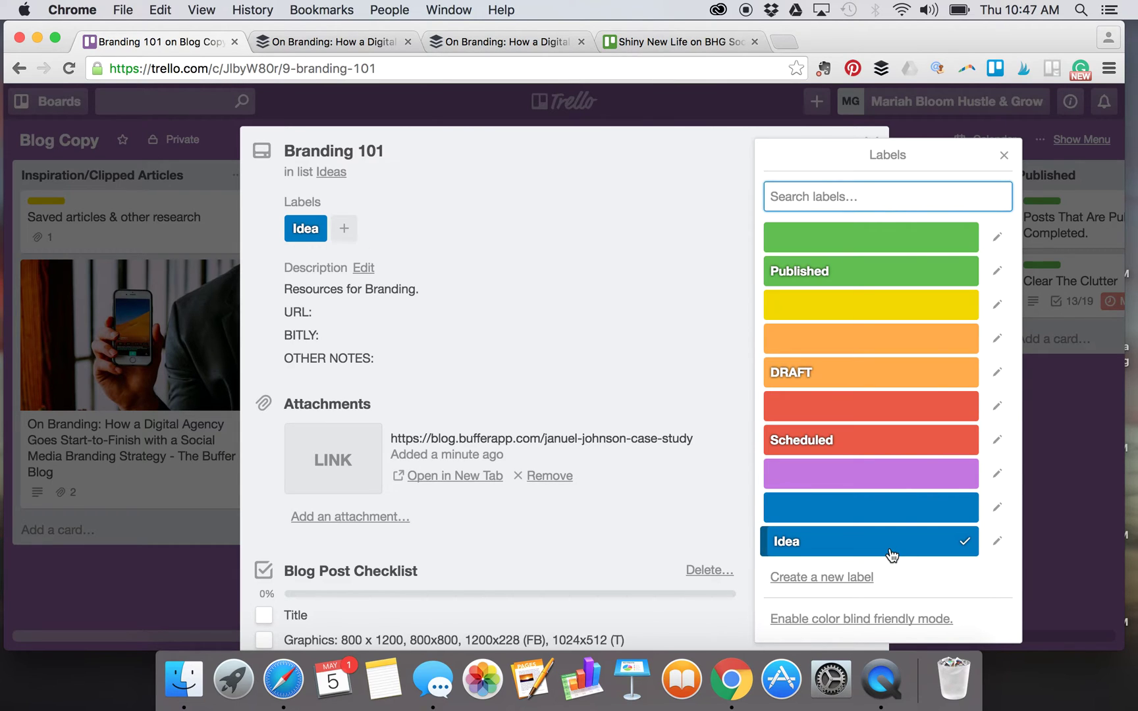
Create a pink Rough Draft label on Branding 101, keeping the Idea label applied
{"action": "left_click", "coordinate": [846, 578]}
{"action": "left_click", "coordinate": [934, 317]}
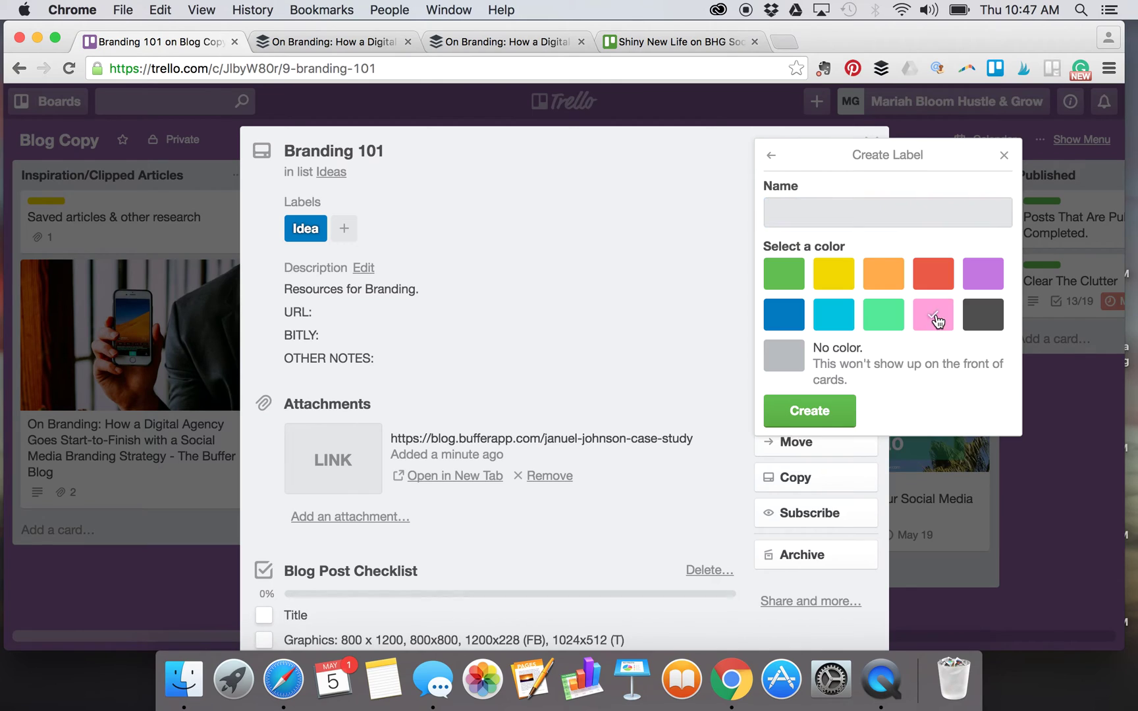
{"action": "left_click", "coordinate": [857, 212]}
{"action": "type", "text": "Ro"}
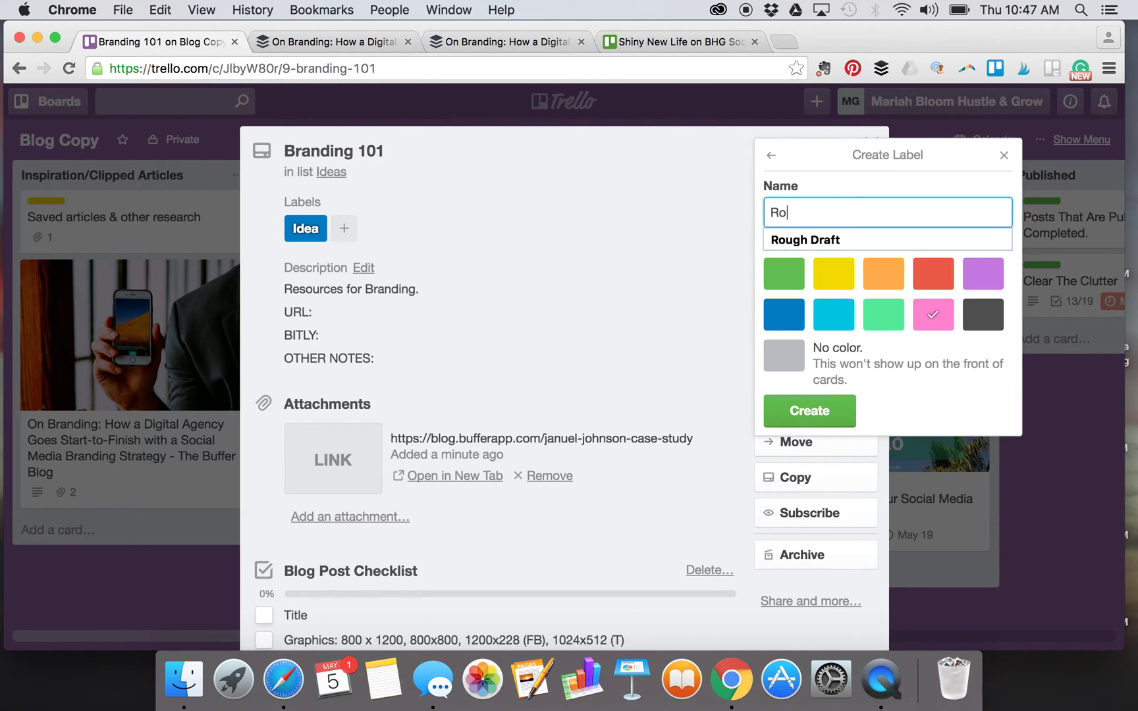
{"action": "type", "text": "ugh Draft"}
{"action": "left_click", "coordinate": [809, 424]}
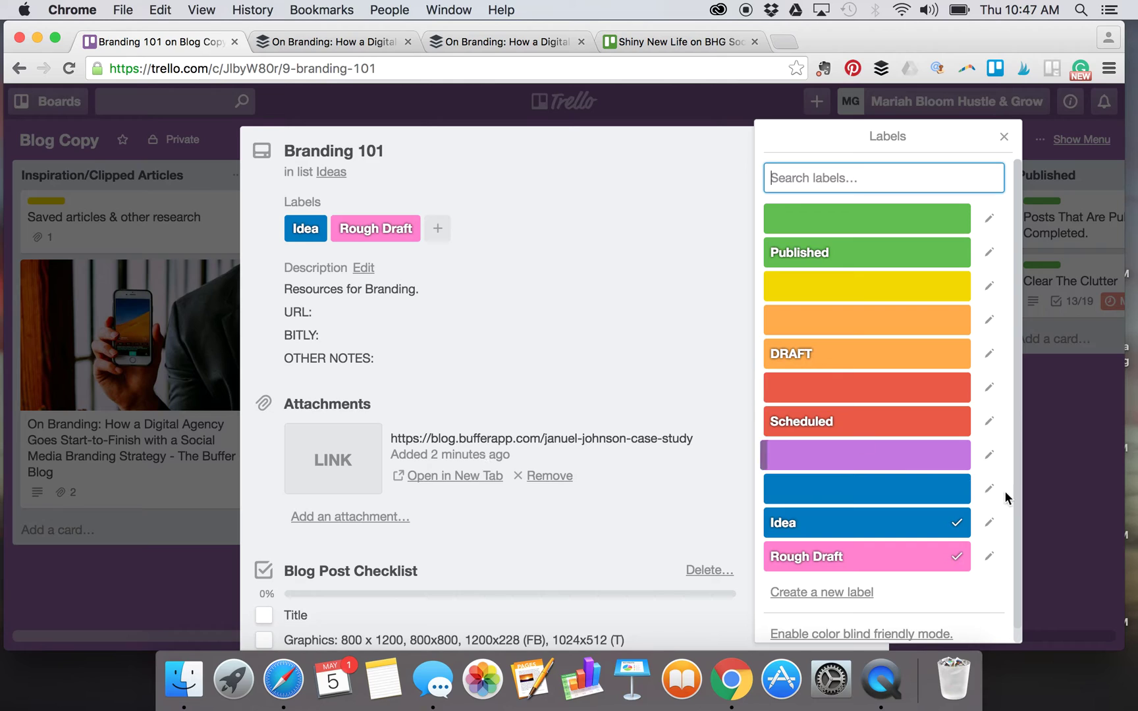
{"action": "left_click", "coordinate": [959, 525]}
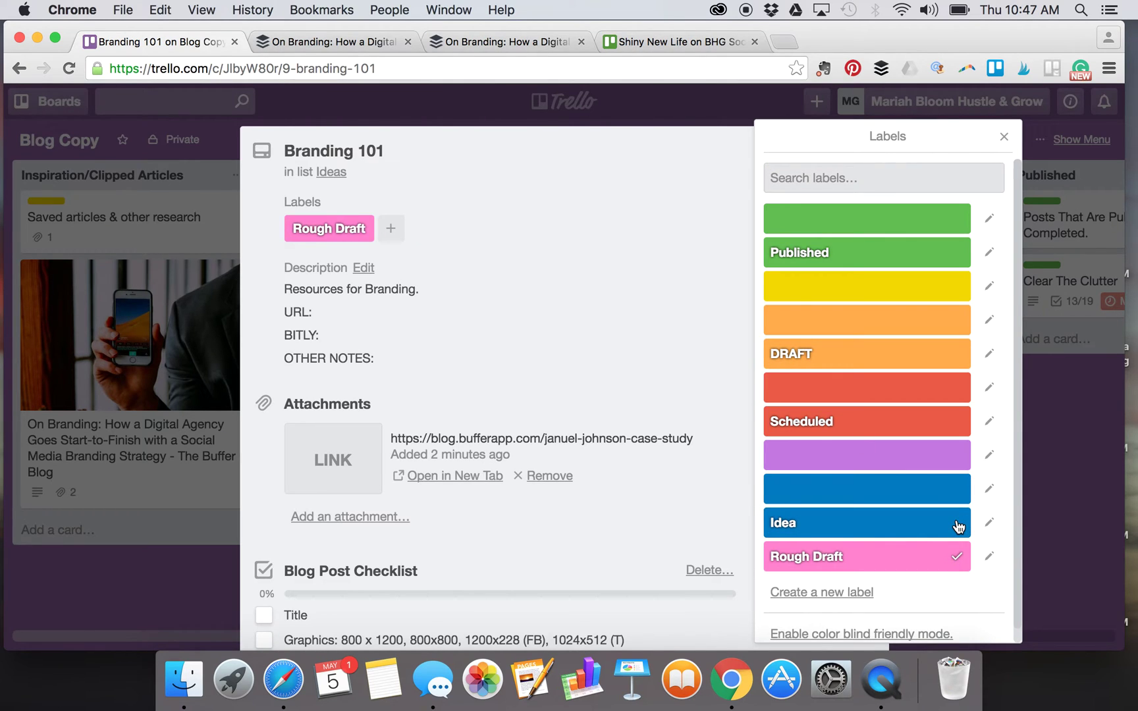
{"action": "left_click", "coordinate": [959, 525]}
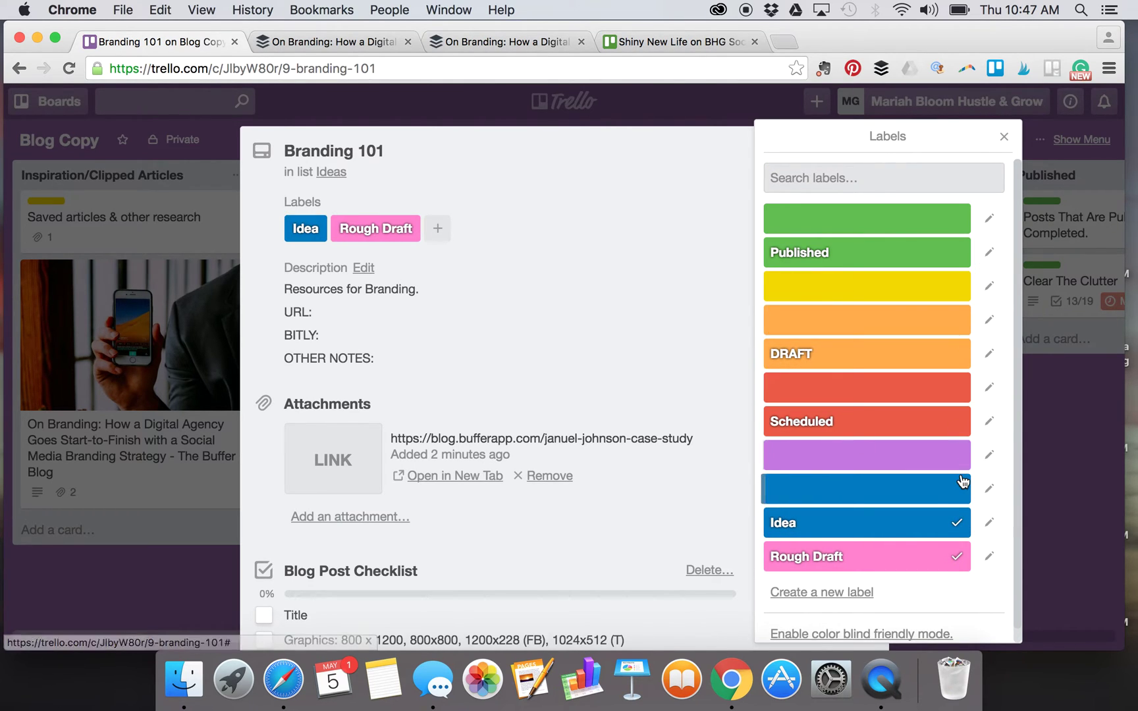
{"action": "left_click", "coordinate": [961, 527]}
{"action": "left_click", "coordinate": [962, 531]}
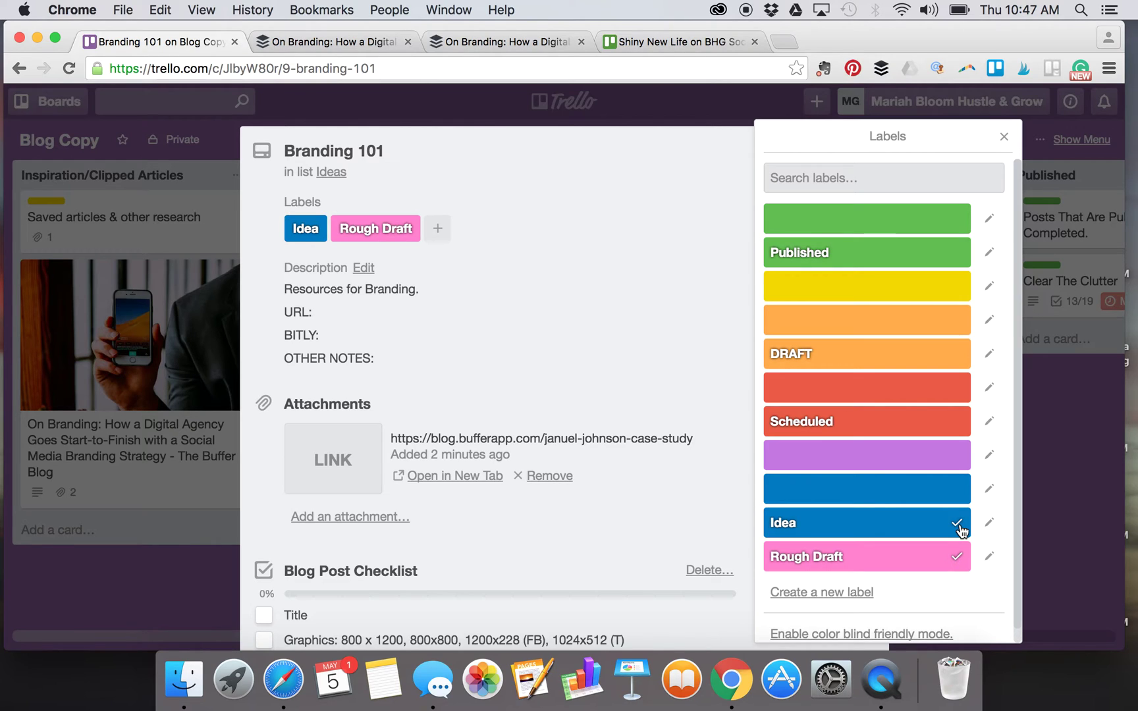
{"action": "scroll", "coordinate": [962, 529], "scroll_direction": "down", "scroll_amount": 1}
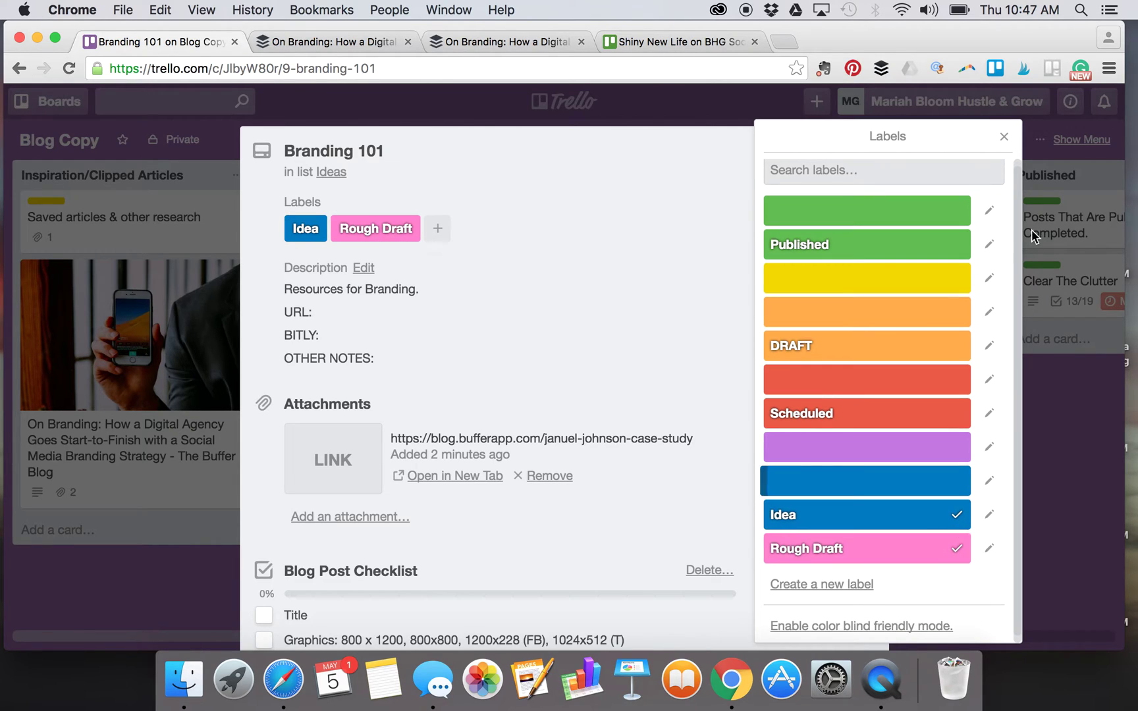
{"action": "left_click", "coordinate": [1004, 137]}
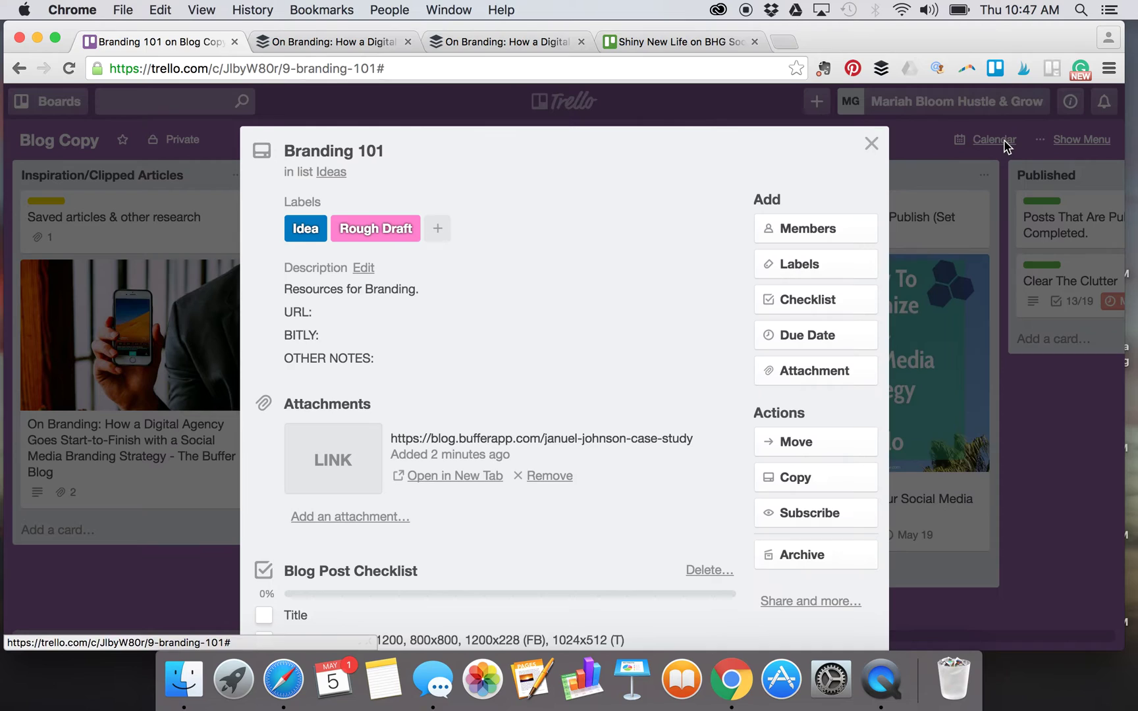
Close Branding 101 and scroll the Blog Copy board right to reveal the Published list
{"action": "left_click", "coordinate": [872, 143]}
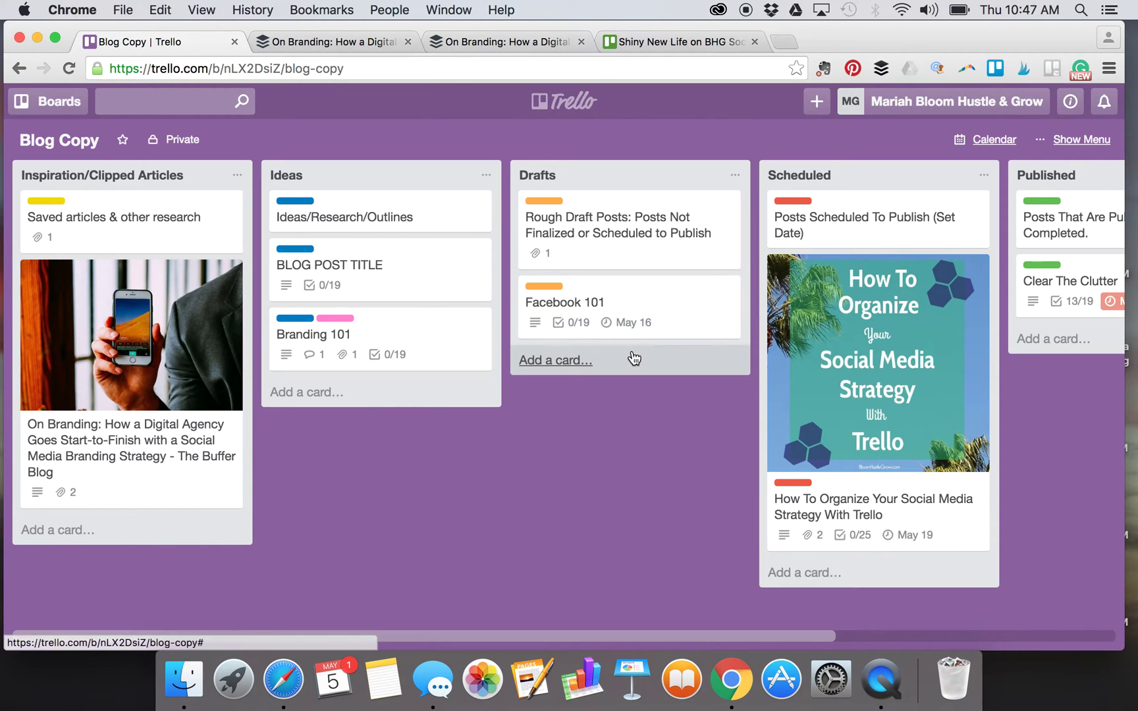
{"action": "scroll", "coordinate": [633, 357], "scroll_direction": "right", "scroll_amount": 5}
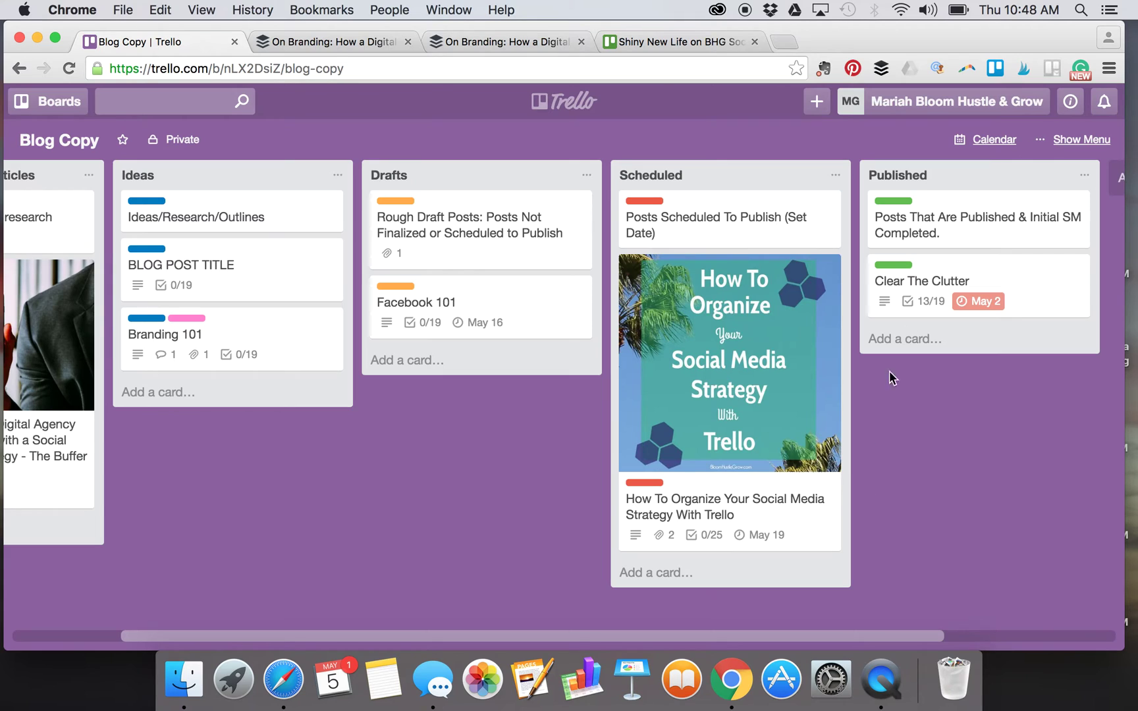
{"action": "left_click", "coordinate": [995, 141]}
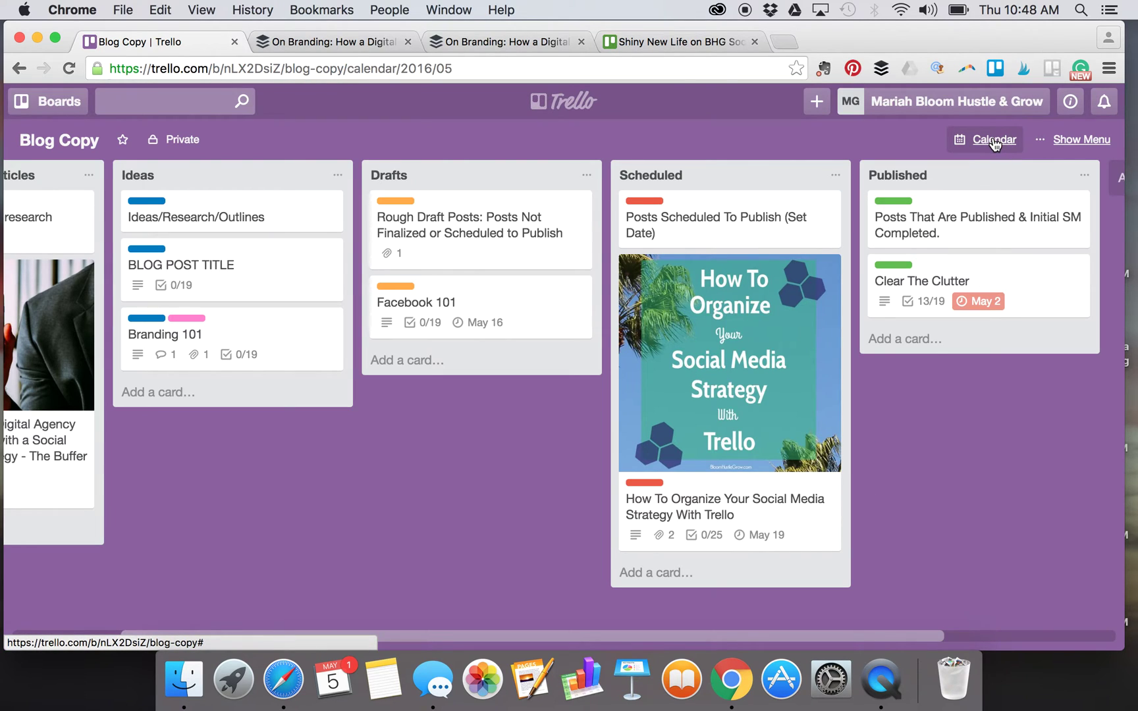
{"action": "left_click", "coordinate": [995, 140]}
{"action": "scroll", "coordinate": [769, 463], "scroll_direction": "down", "scroll_amount": 3}
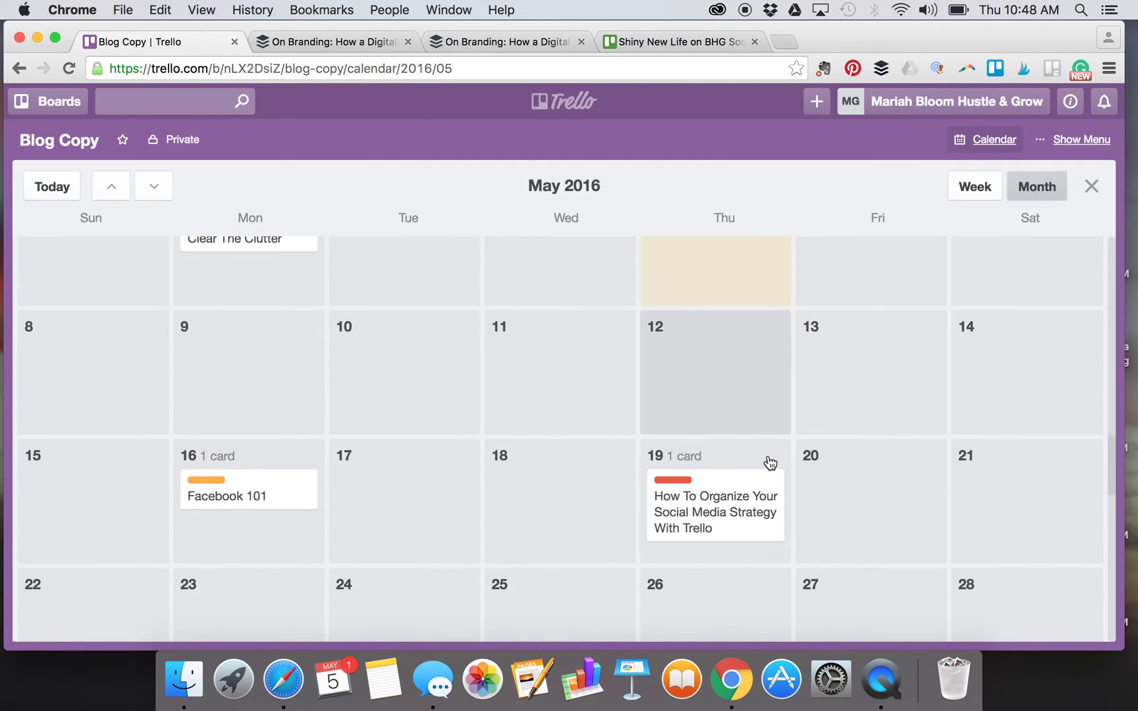
{"action": "scroll", "coordinate": [770, 462], "scroll_direction": "up", "scroll_amount": 2}
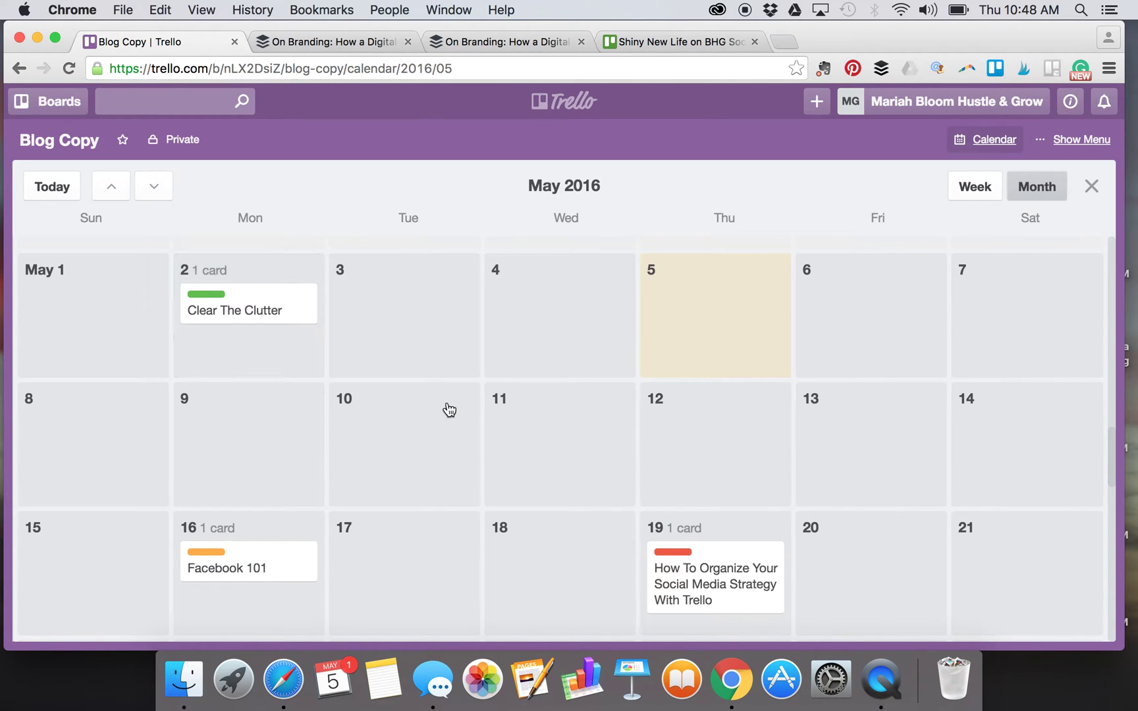
{"action": "scroll", "coordinate": [449, 409], "scroll_direction": "down", "scroll_amount": 5}
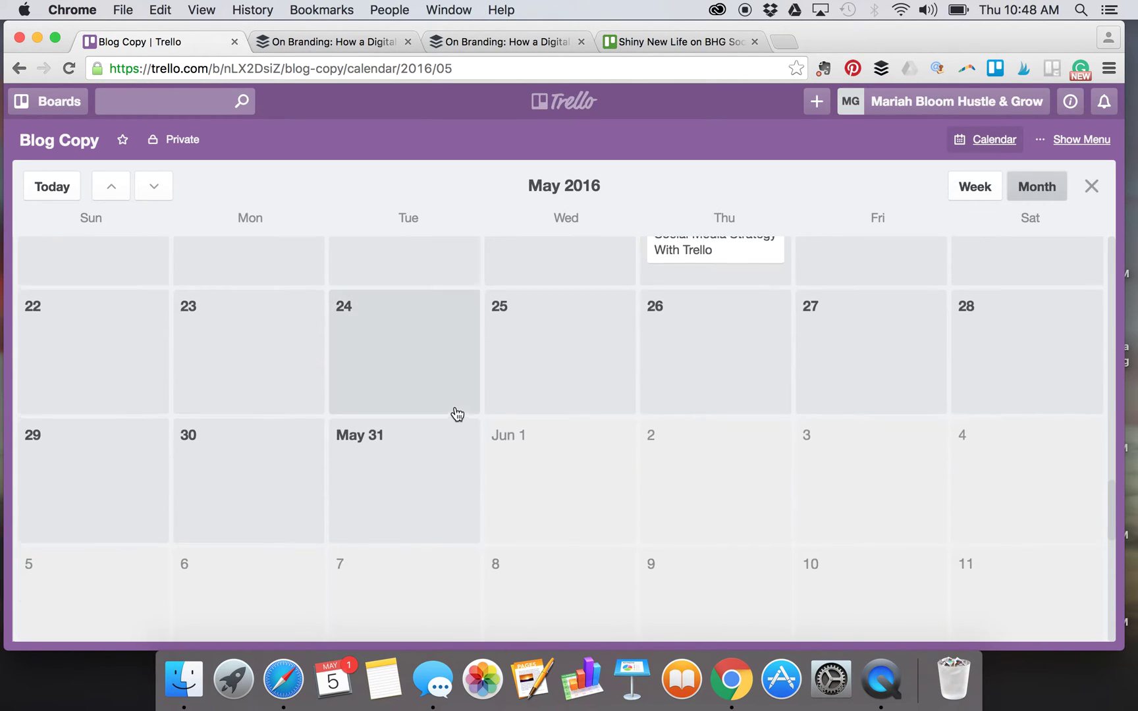
{"action": "scroll", "coordinate": [458, 414], "scroll_direction": "up", "scroll_amount": 5}
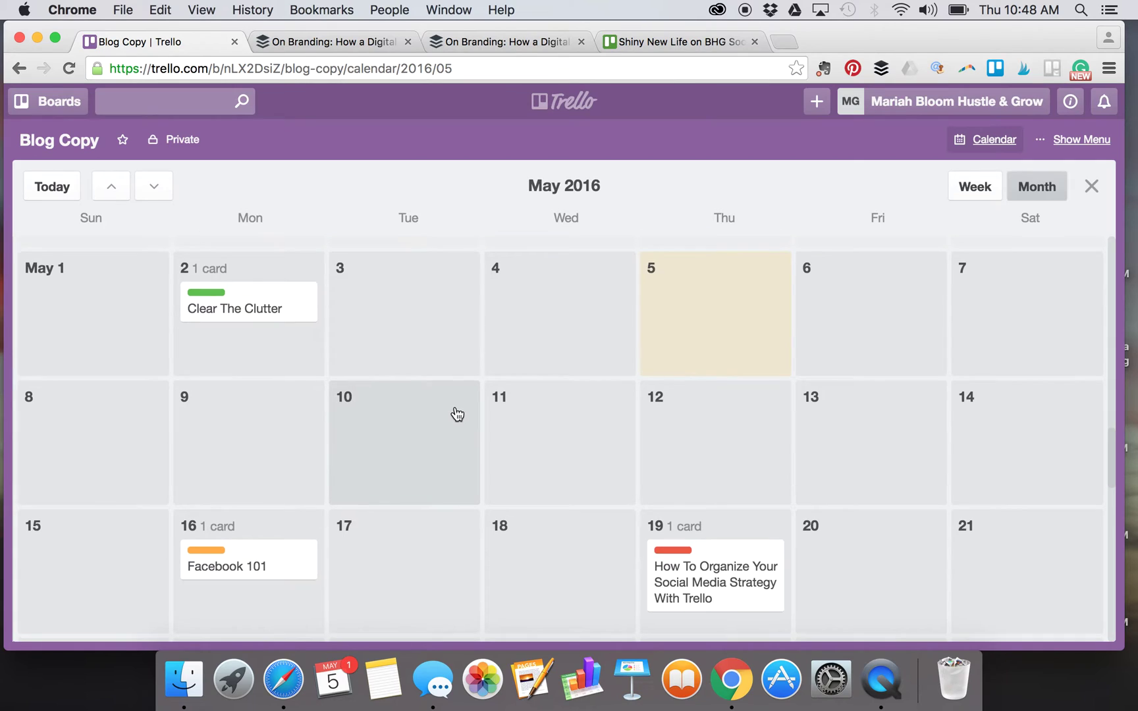
{"action": "scroll", "coordinate": [458, 414], "scroll_direction": "down", "scroll_amount": 1}
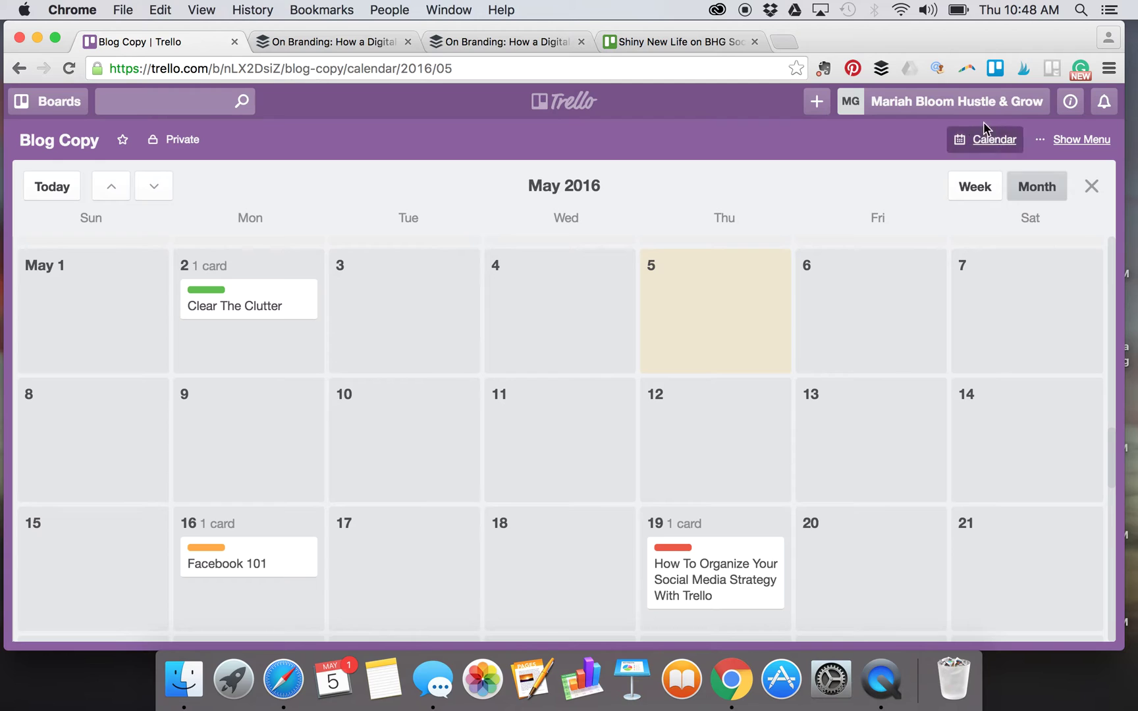
{"action": "left_click", "coordinate": [994, 143]}
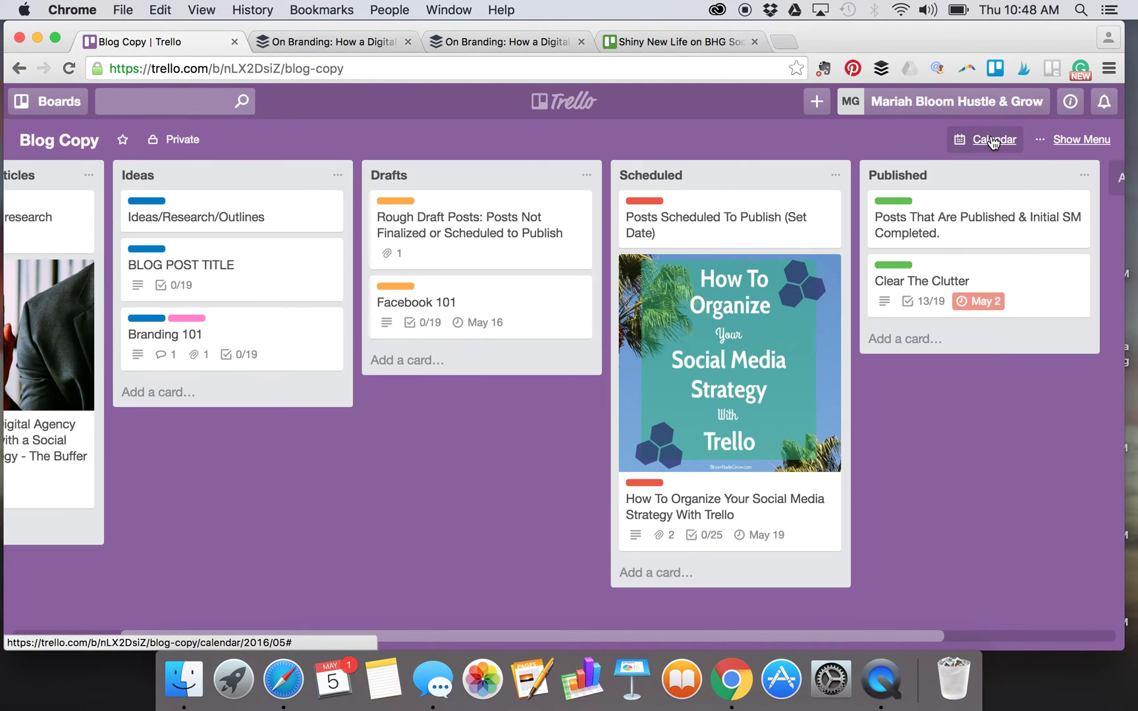
Give the Branding 101 card a due date of May 25 at 12:00 PM
{"action": "left_click", "coordinate": [294, 343]}
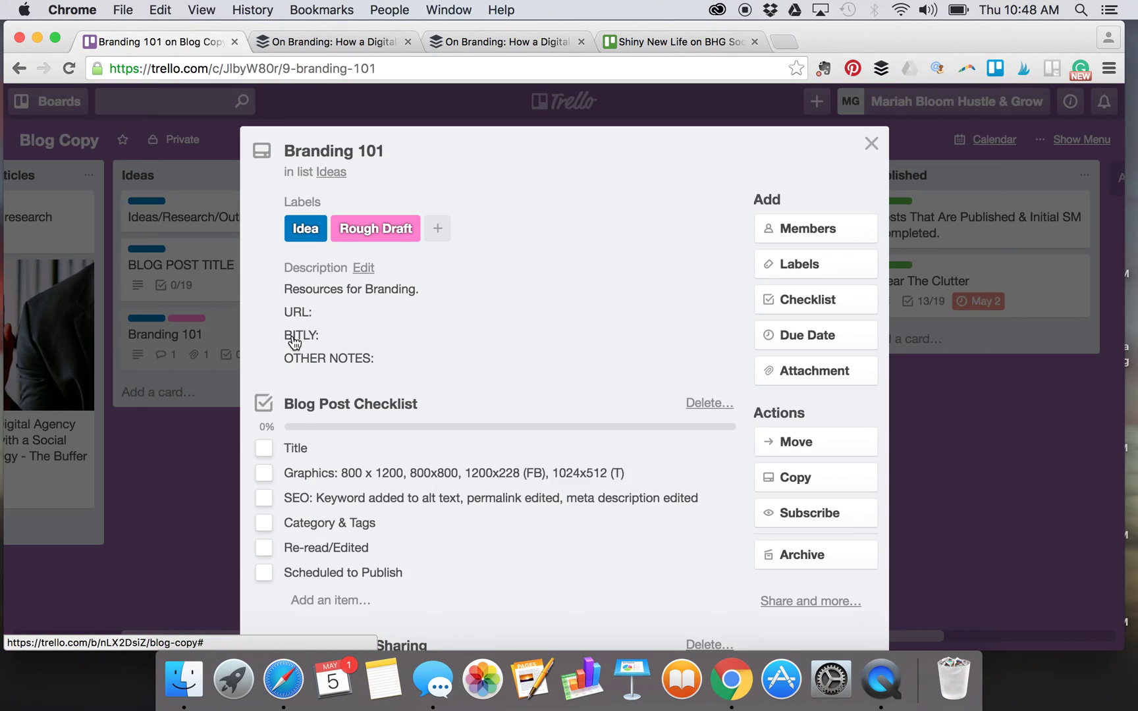
{"action": "left_click", "coordinate": [797, 335]}
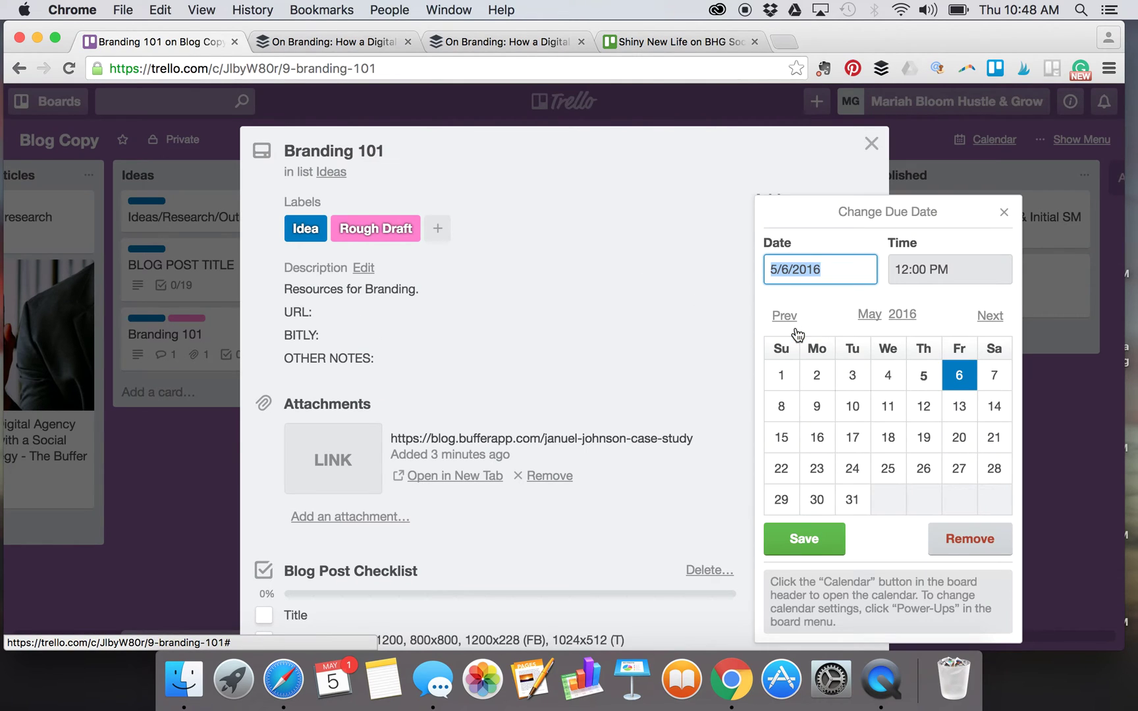
{"action": "left_click", "coordinate": [890, 469]}
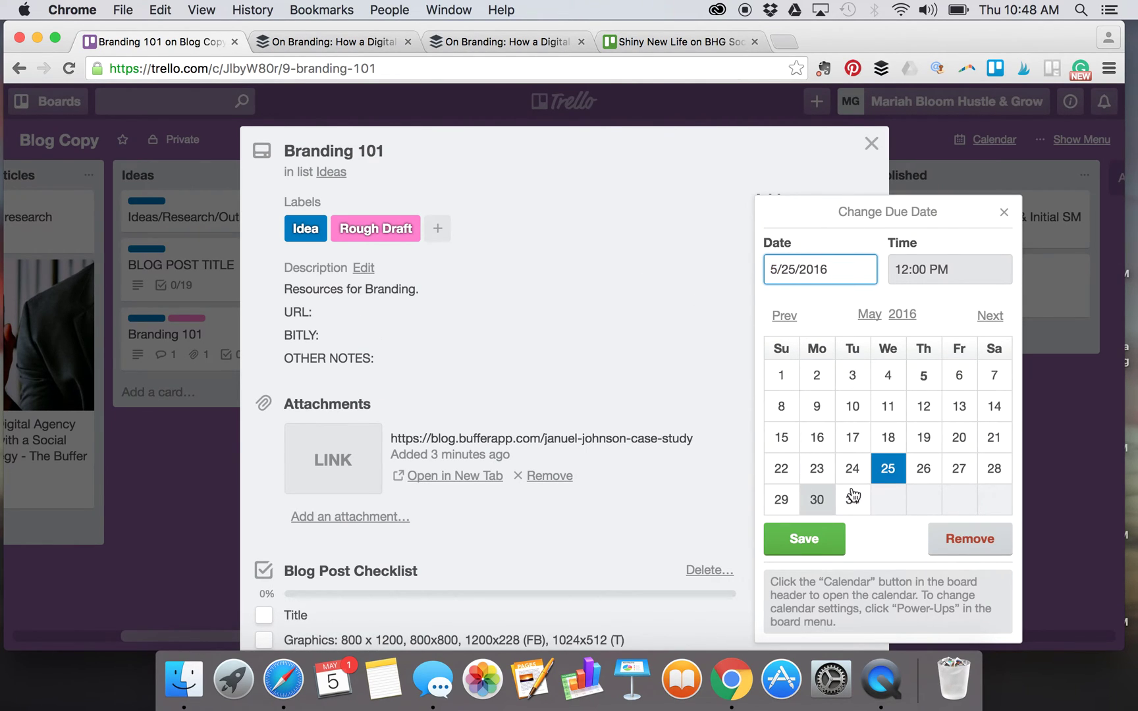
{"action": "left_click", "coordinate": [804, 539]}
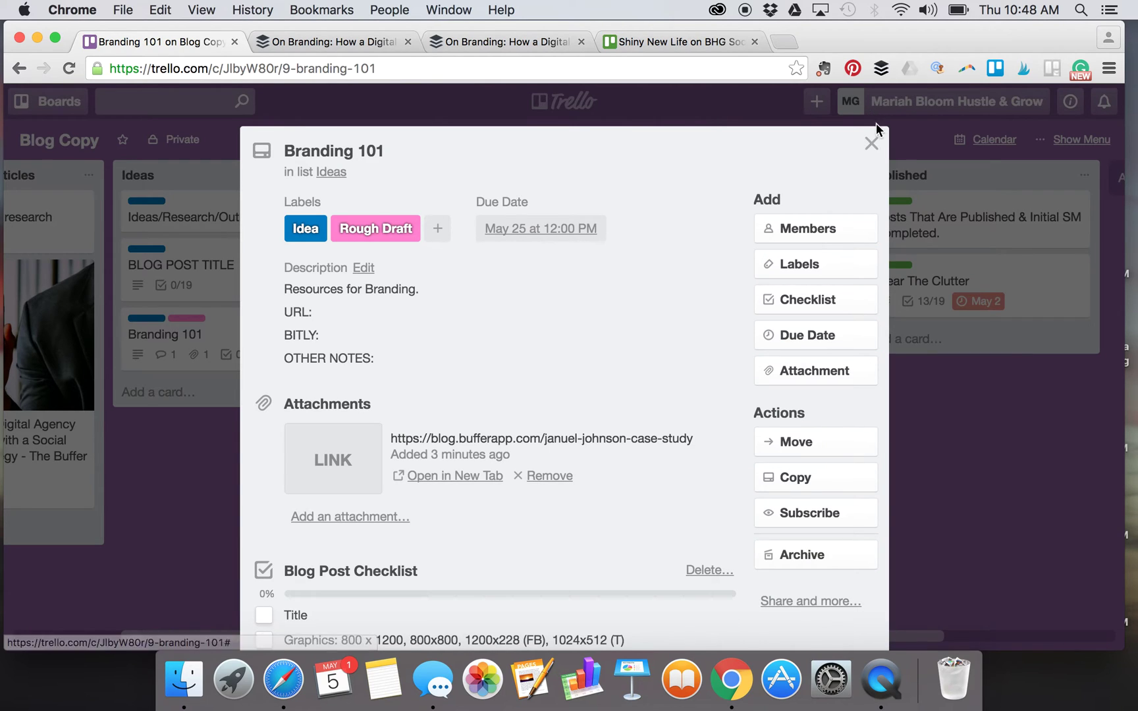
{"action": "left_click", "coordinate": [872, 144]}
Confirm the May 25 due date in the Calendar view, then return to the lists
{"action": "left_click", "coordinate": [1001, 141]}
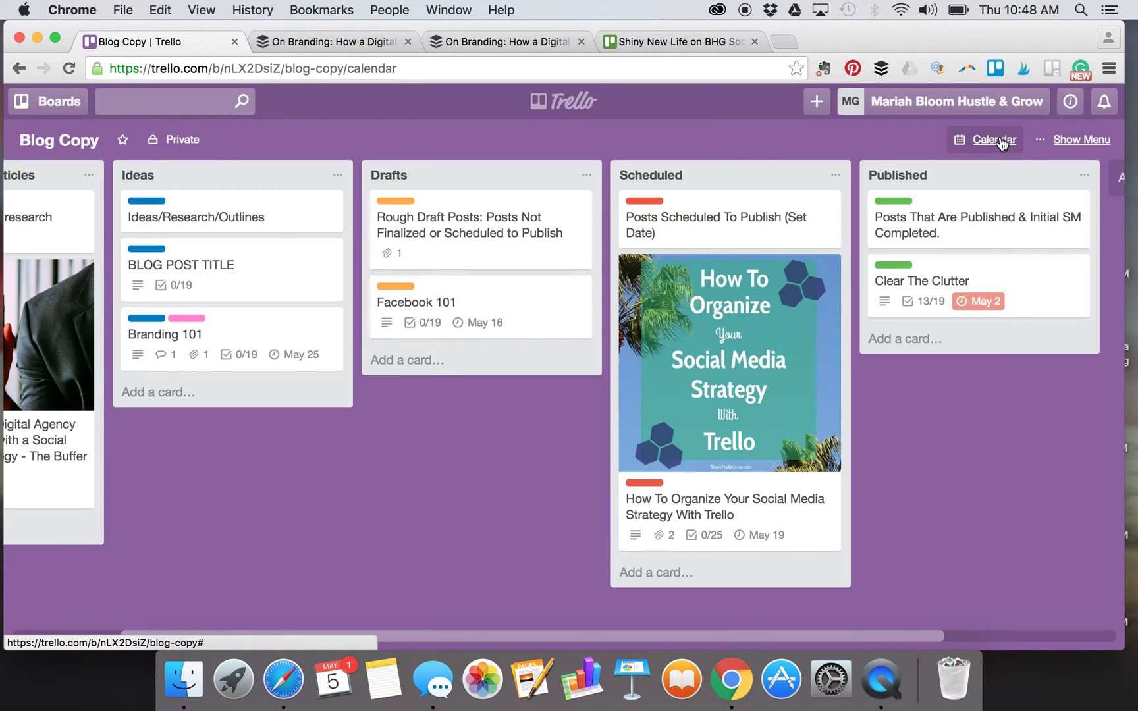
{"action": "scroll", "coordinate": [681, 419], "scroll_direction": "down", "scroll_amount": 5}
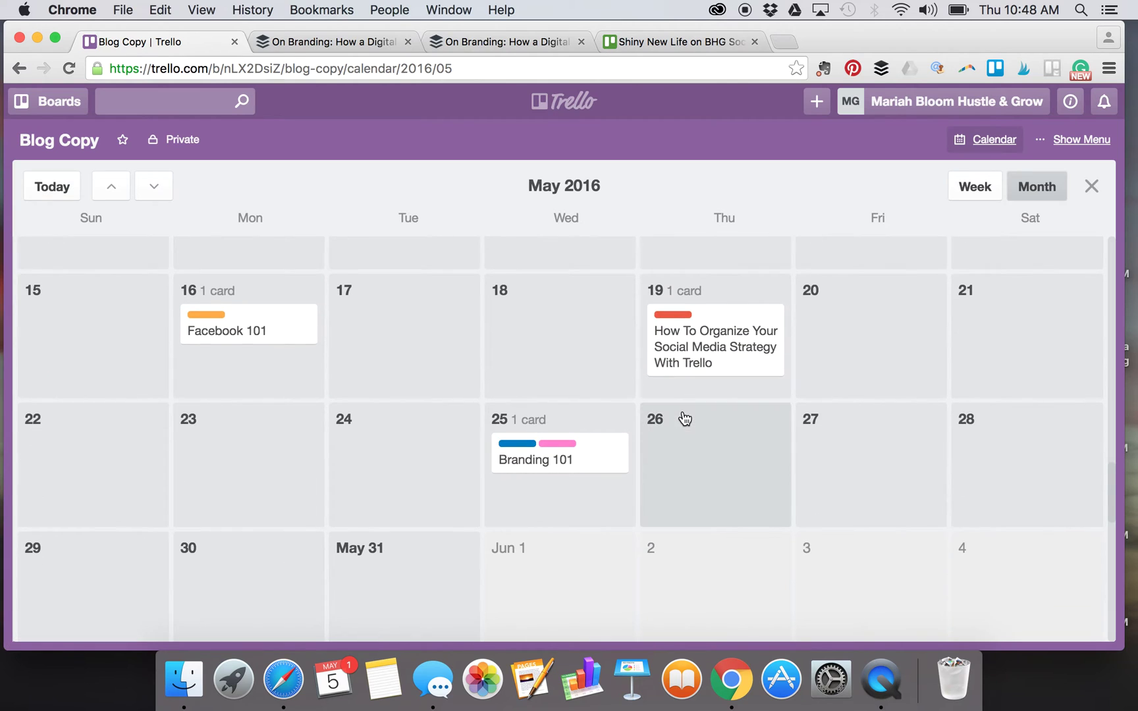
{"action": "scroll", "coordinate": [685, 419], "scroll_direction": "up", "scroll_amount": 7}
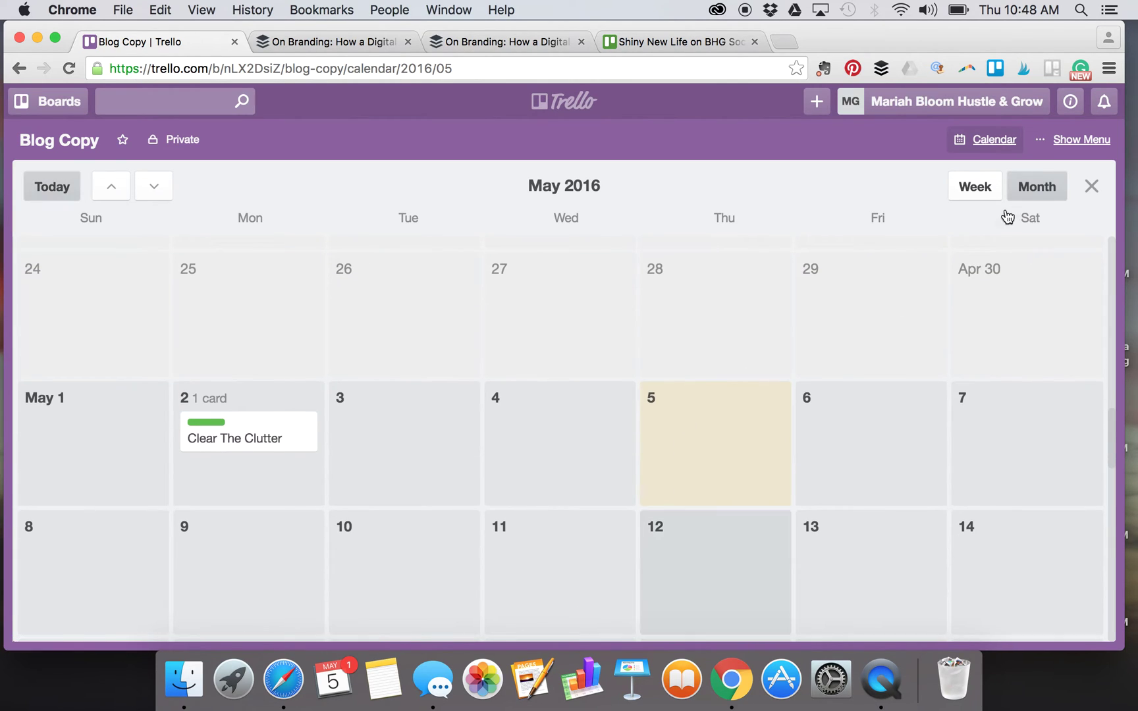
{"action": "left_click", "coordinate": [990, 144]}
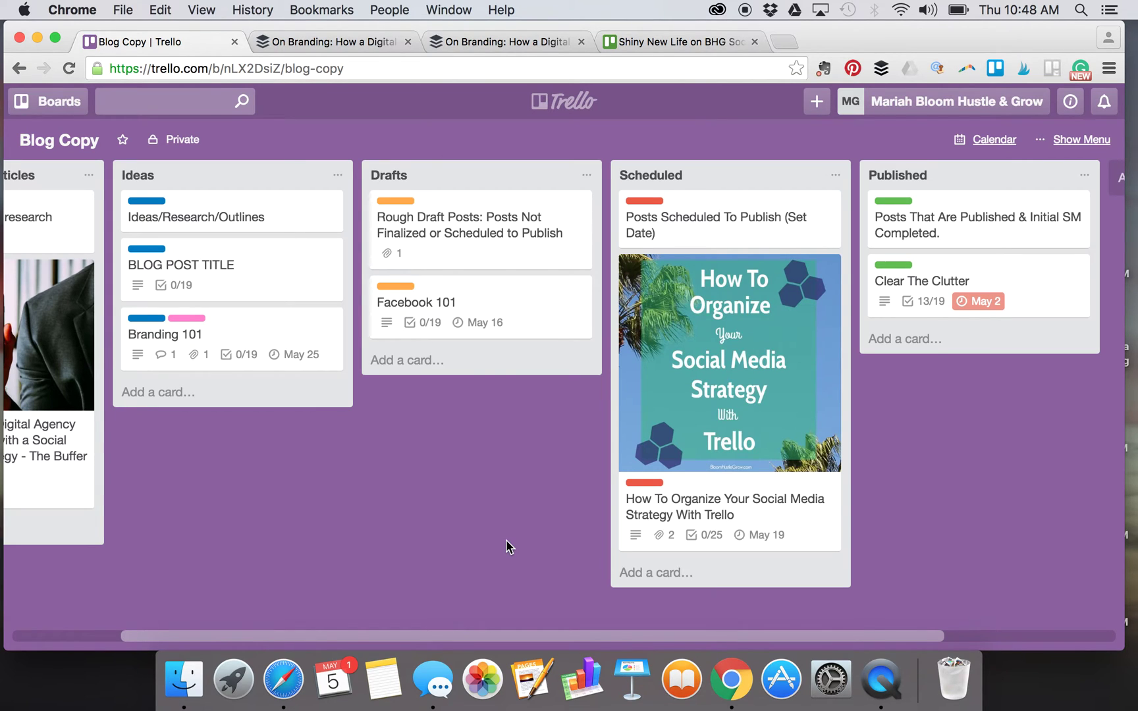
{"action": "scroll", "coordinate": [506, 541], "scroll_direction": "left", "scroll_amount": 5}
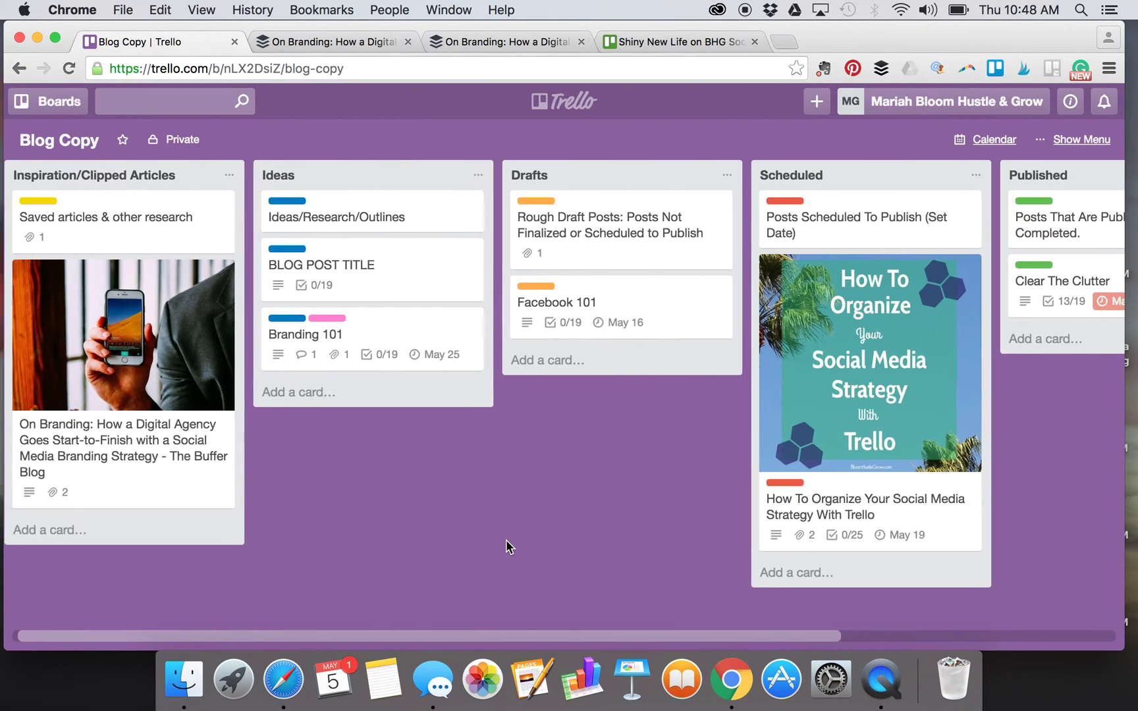
{"action": "scroll", "coordinate": [506, 540], "scroll_direction": "left", "scroll_amount": 1}
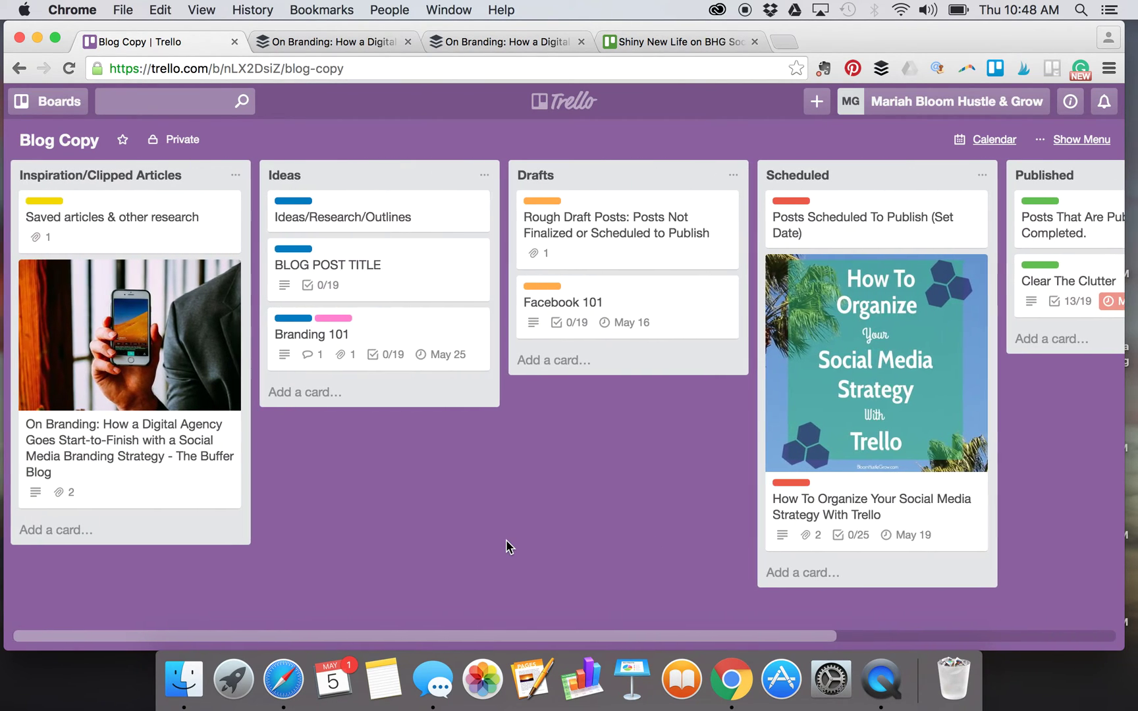
{"action": "left_click", "coordinate": [625, 253]}
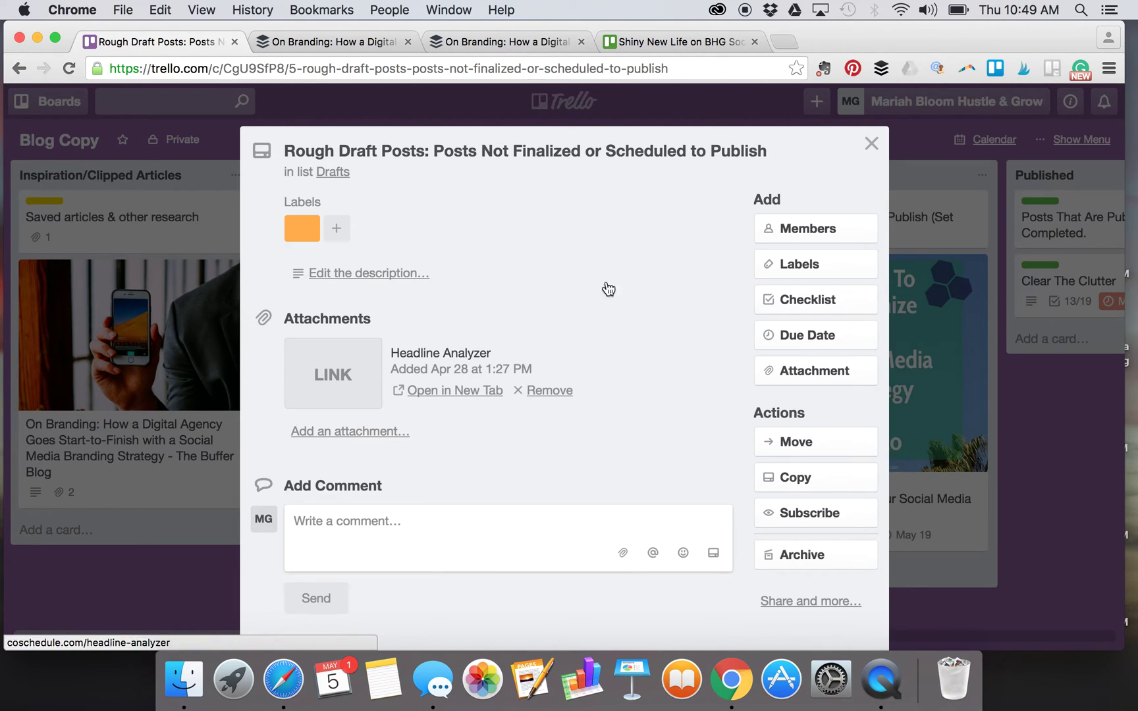
{"action": "left_click", "coordinate": [872, 144]}
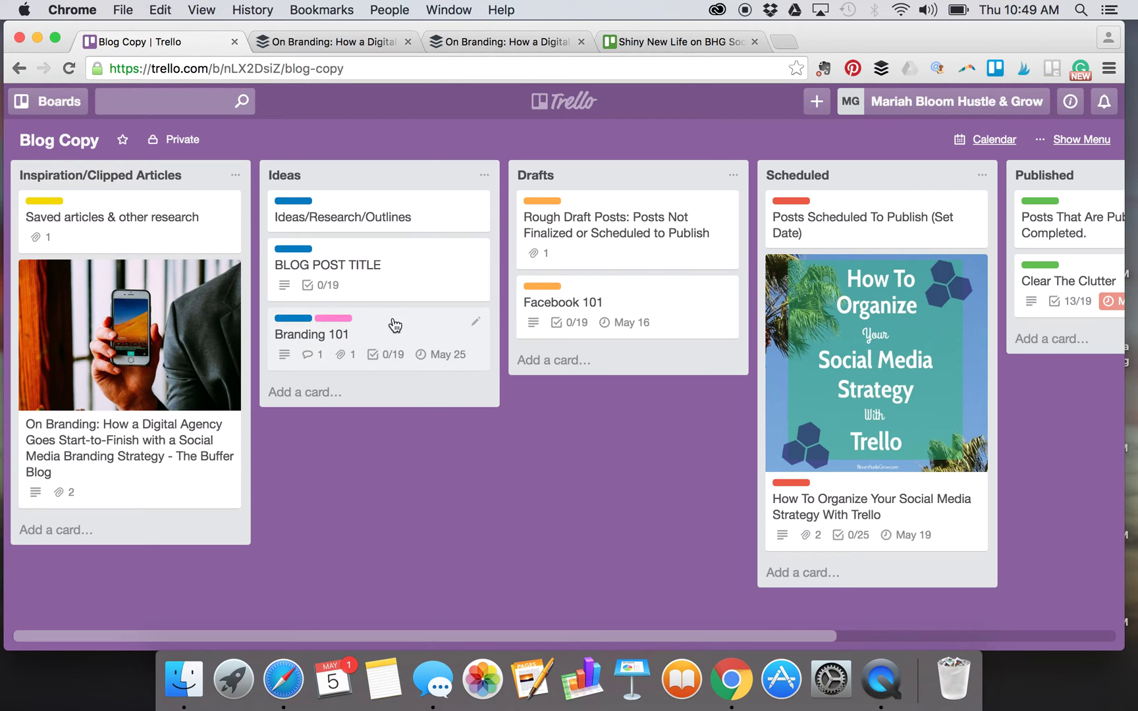
Drag Branding 101 from Ideas to below Facebook 101 in Drafts; glance at its attachment options
{"action": "left_click_drag", "start_coordinate": [395, 325], "coordinate": [628, 372]}
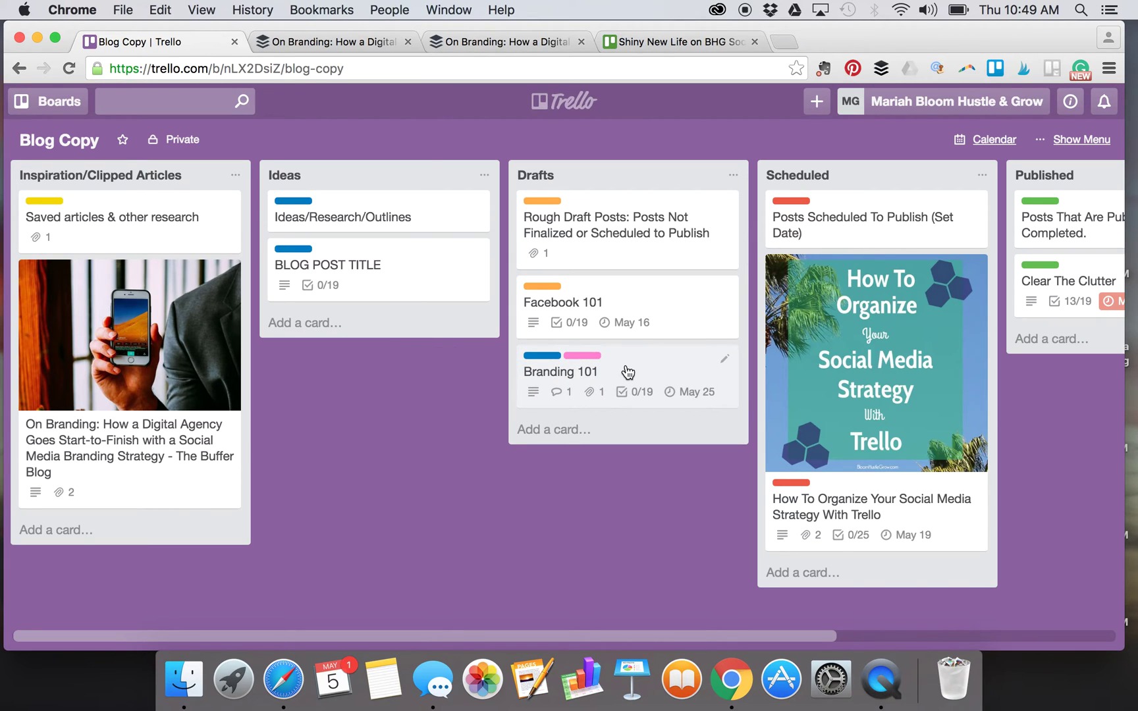
{"action": "left_click", "coordinate": [671, 371]}
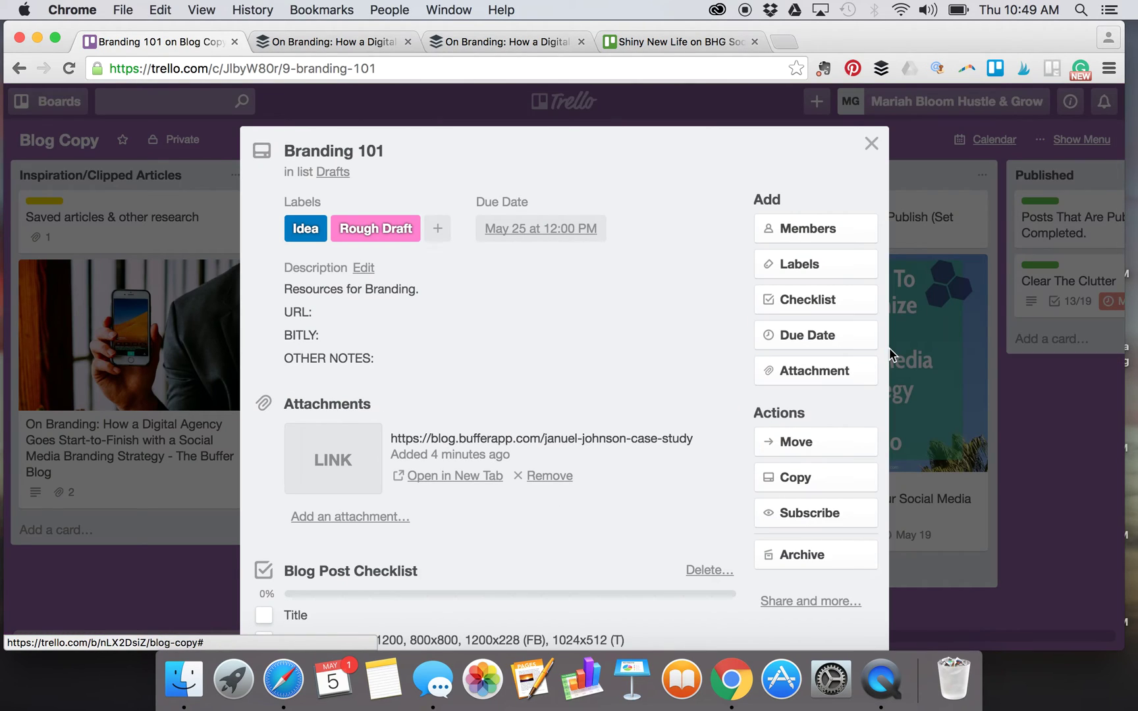
{"action": "left_click", "coordinate": [851, 369]}
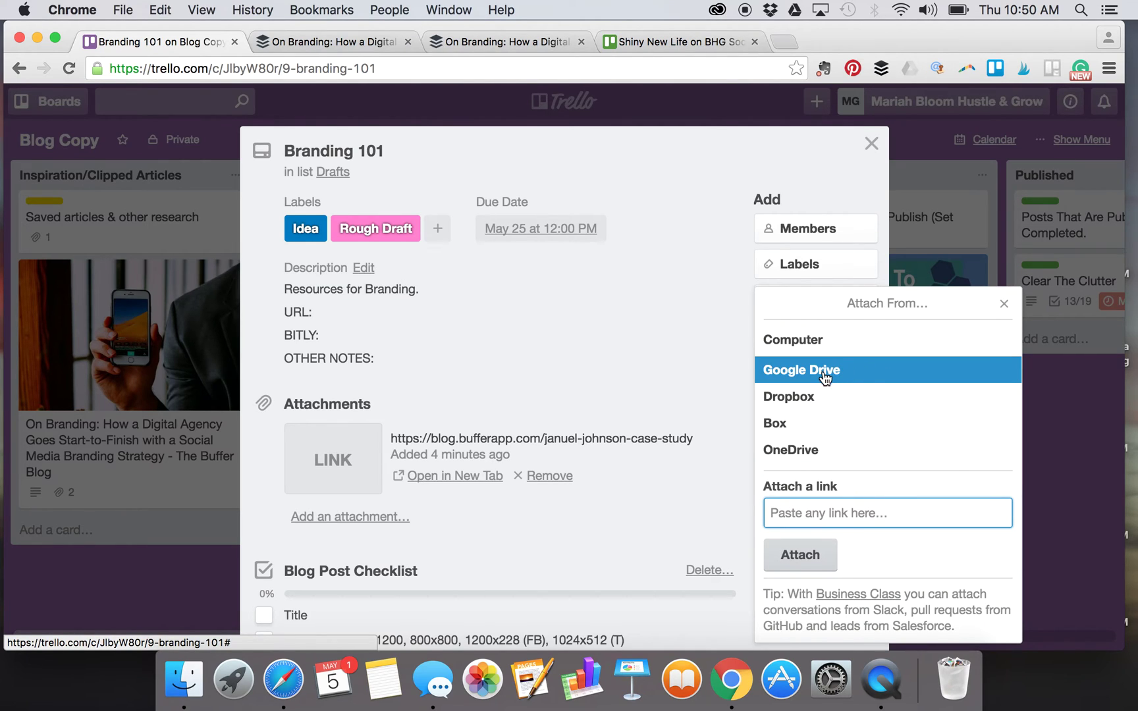
{"action": "left_click", "coordinate": [1004, 303]}
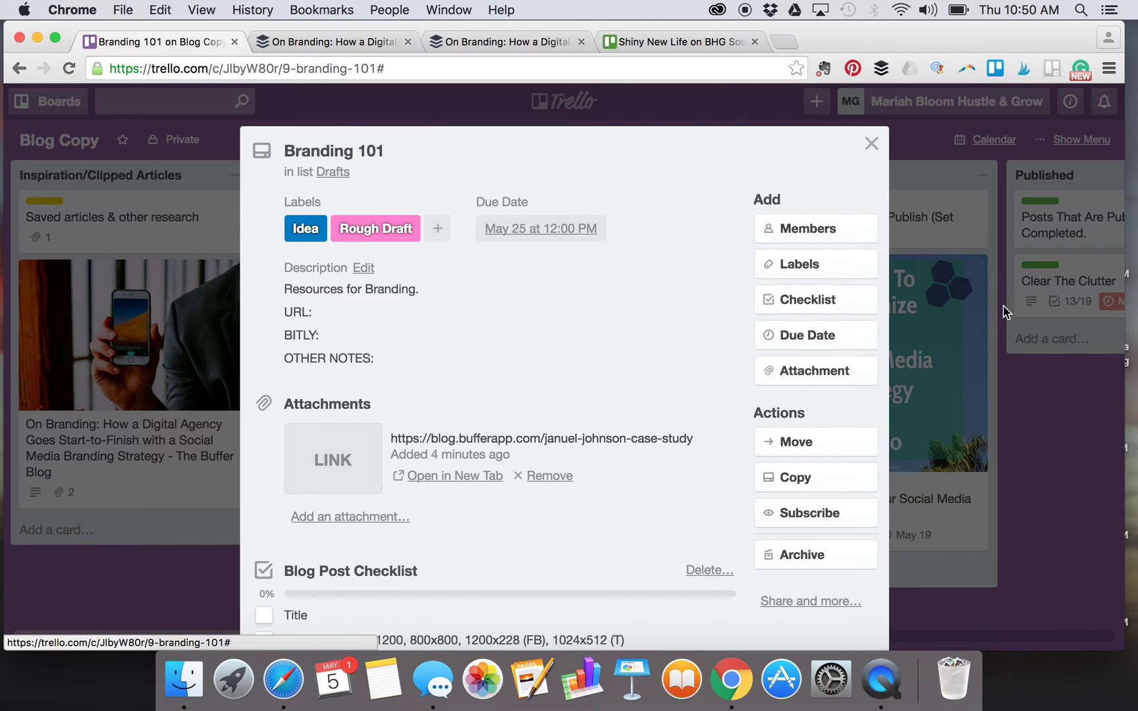
{"action": "left_click", "coordinate": [872, 144]}
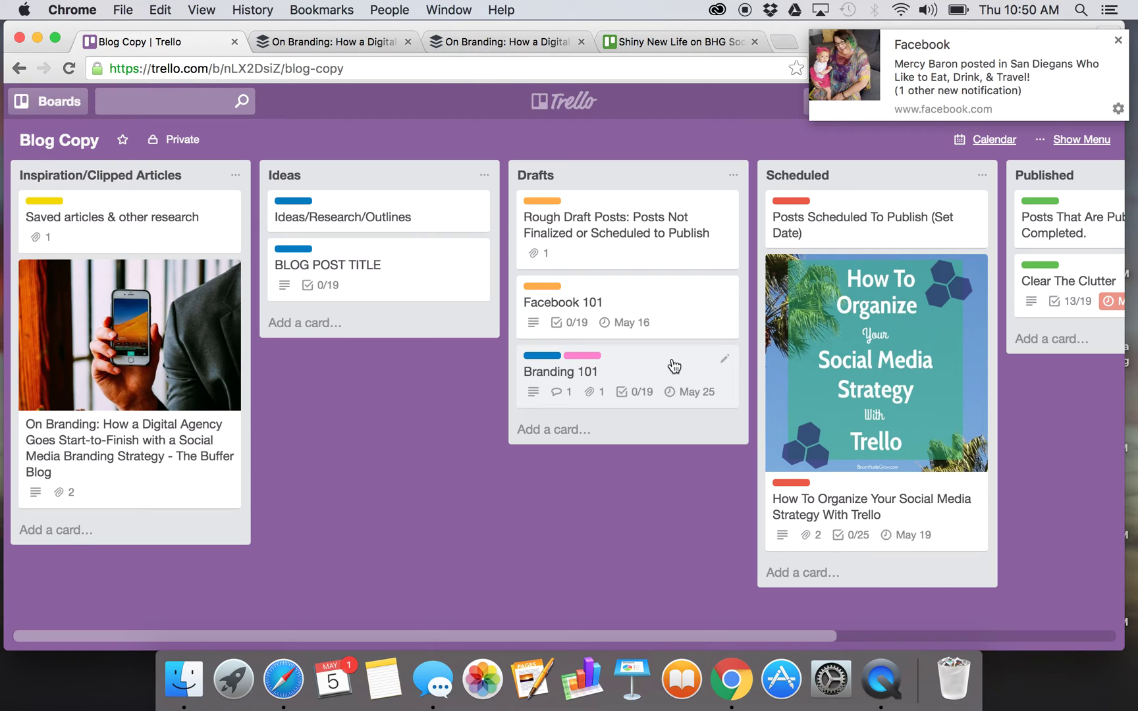
{"action": "left_click", "coordinate": [674, 367]}
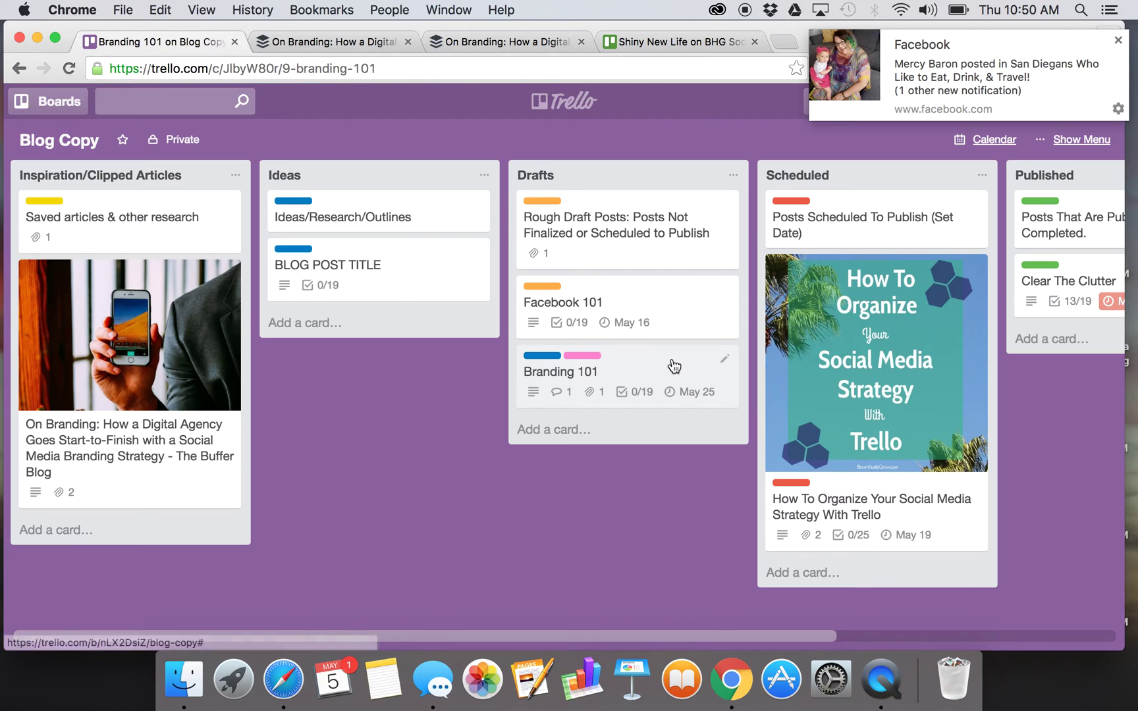
{"action": "left_click", "coordinate": [311, 227]}
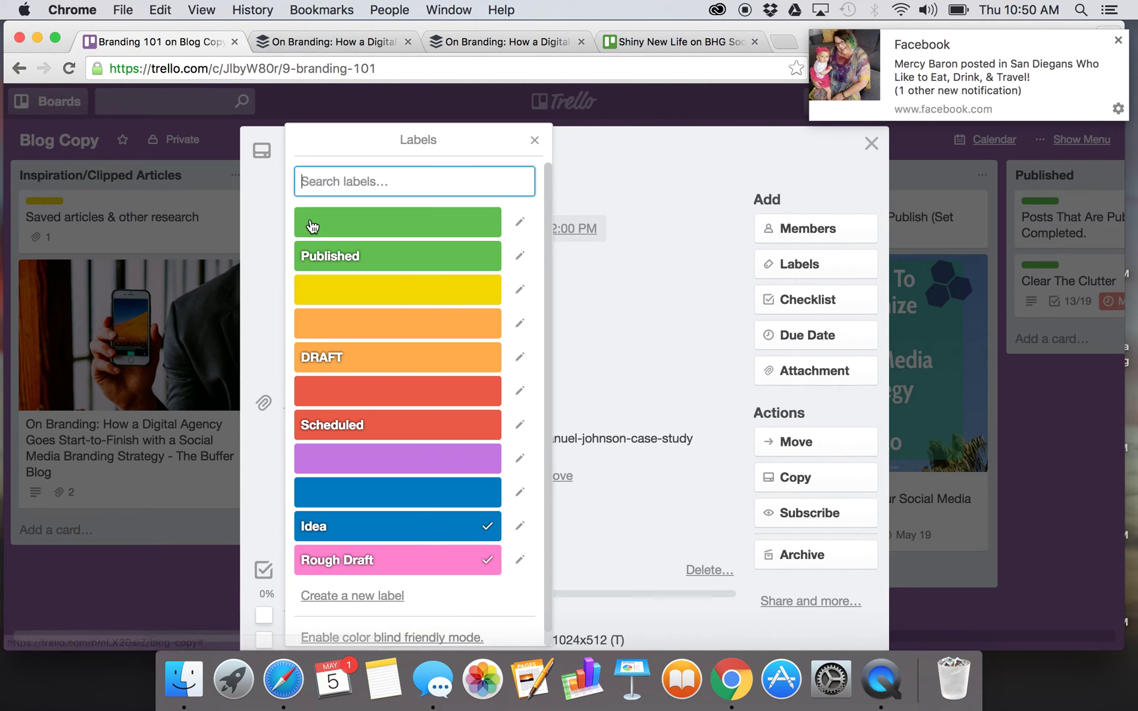
{"action": "left_click", "coordinate": [455, 359]}
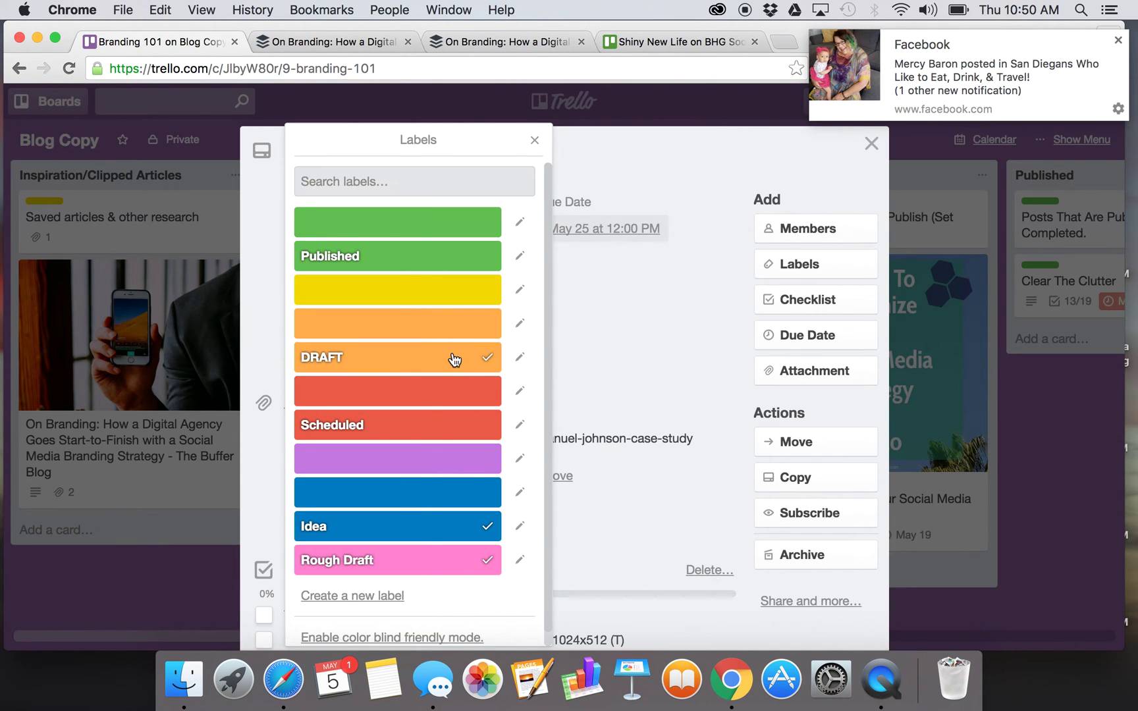
{"action": "left_click", "coordinate": [492, 531]}
{"action": "left_click", "coordinate": [484, 561]}
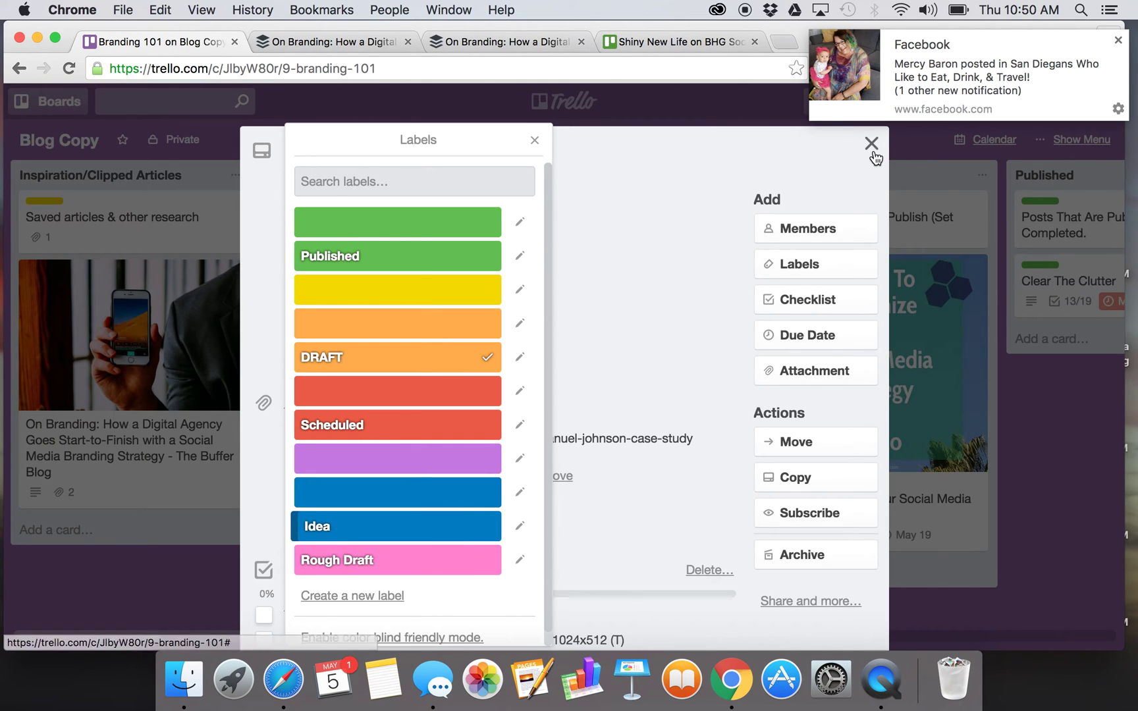
{"action": "left_click", "coordinate": [872, 146]}
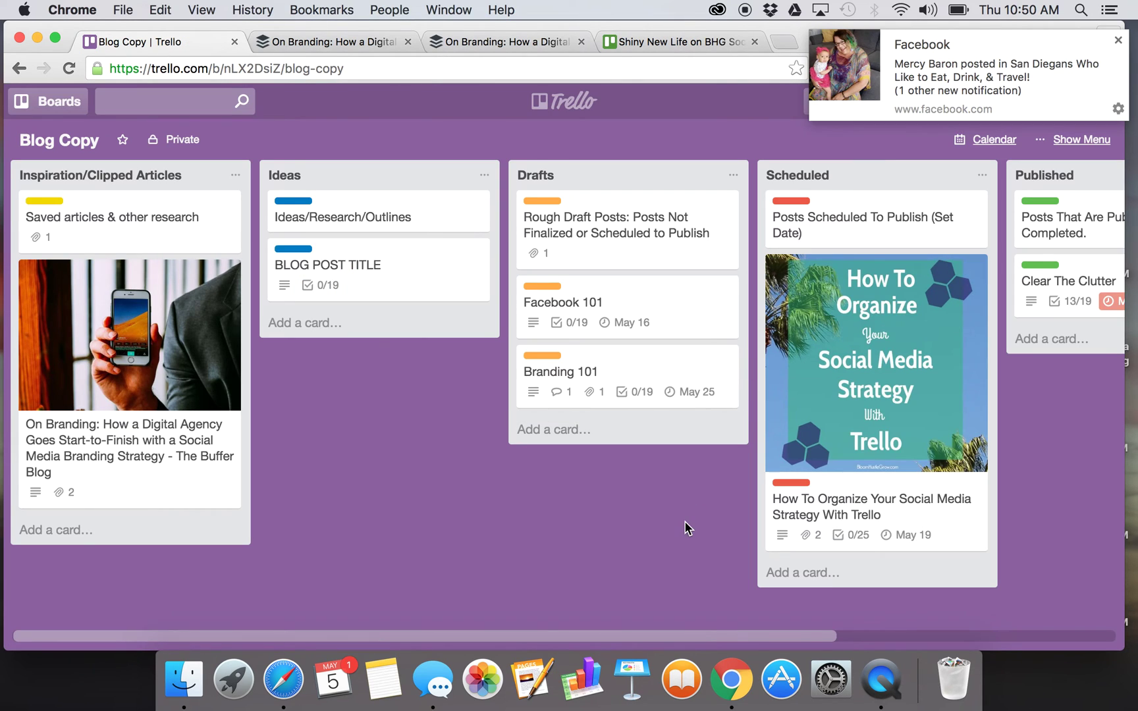
{"action": "scroll", "coordinate": [679, 521], "scroll_direction": "right", "scroll_amount": 5}
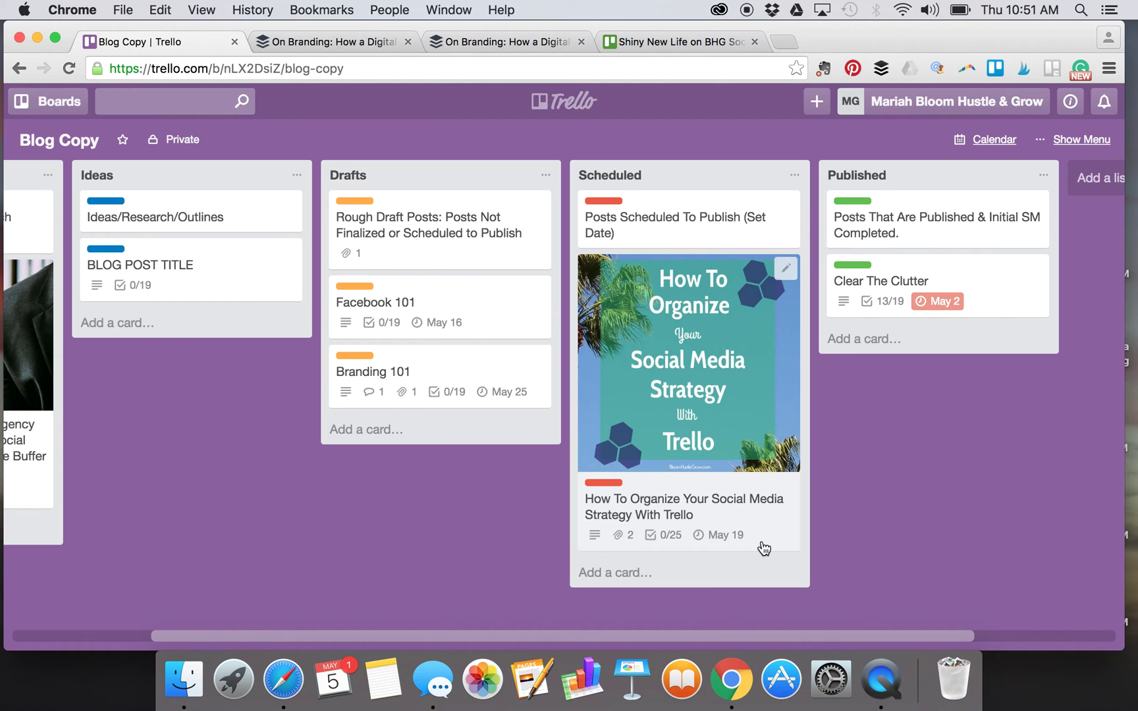
{"action": "left_click", "coordinate": [765, 548]}
Tick the Blog Post items Title, Graphics, SEO, Re-read/Edited and Scheduled to Publish
{"action": "scroll", "coordinate": [658, 492], "scroll_direction": "down", "scroll_amount": 1}
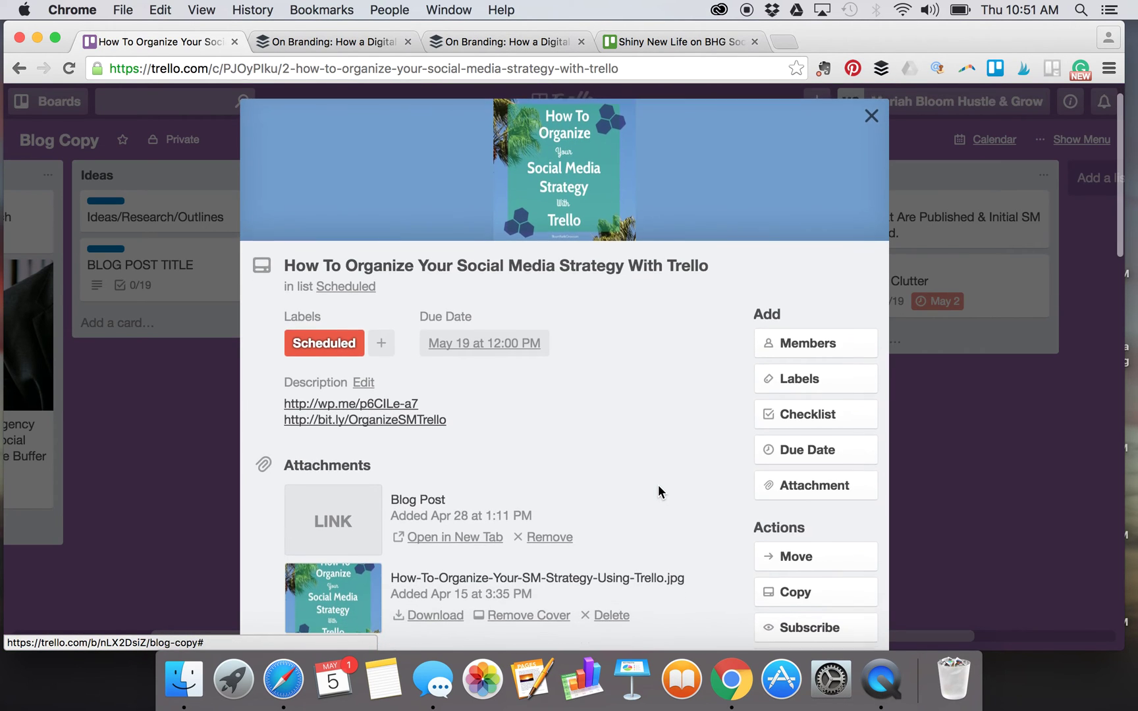
{"action": "scroll", "coordinate": [658, 485], "scroll_direction": "down", "scroll_amount": 2}
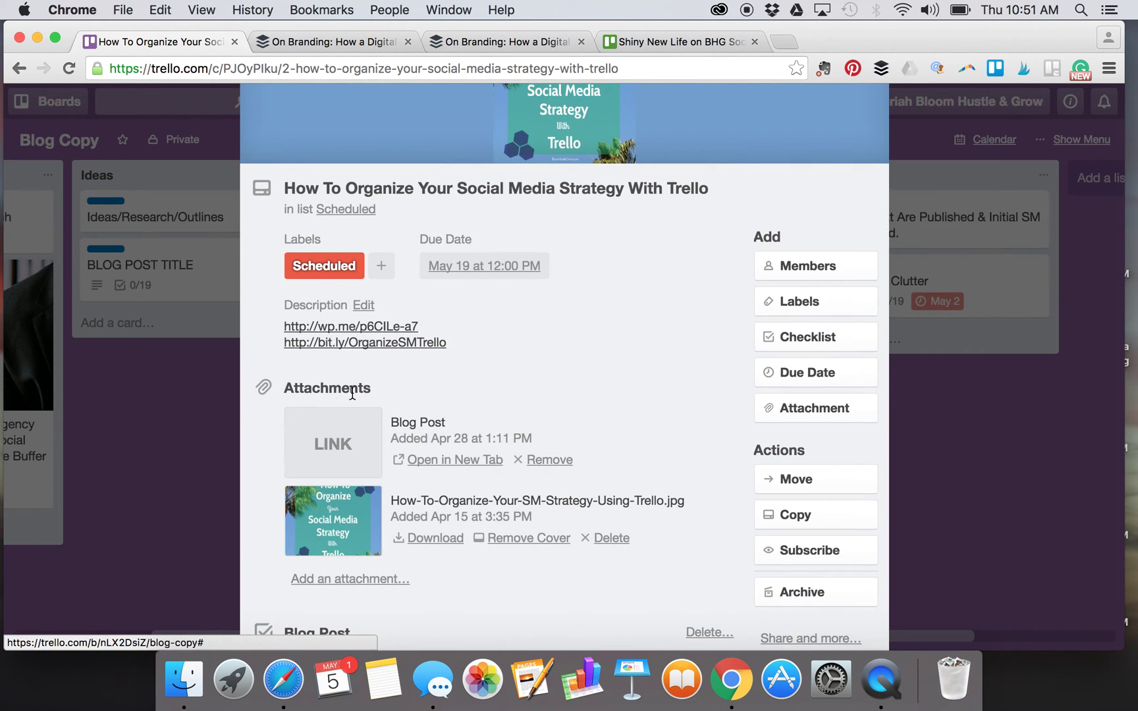
{"action": "scroll", "coordinate": [519, 358], "scroll_direction": "down", "scroll_amount": 1}
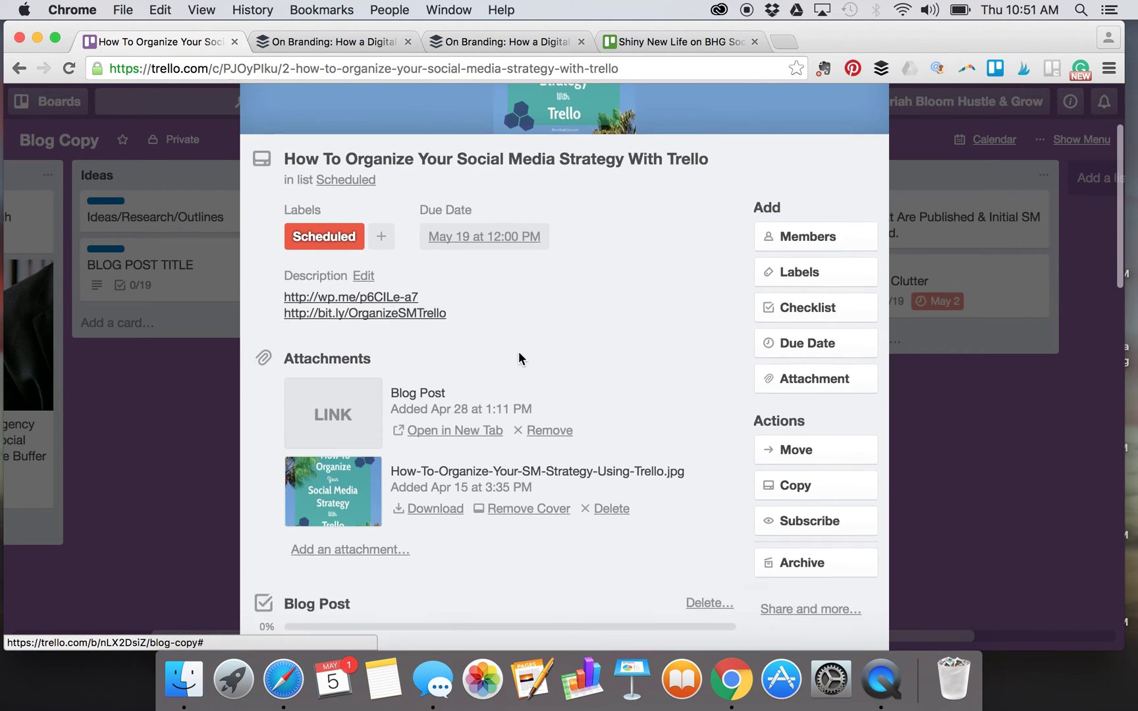
{"action": "scroll", "coordinate": [519, 358], "scroll_direction": "down", "scroll_amount": 3}
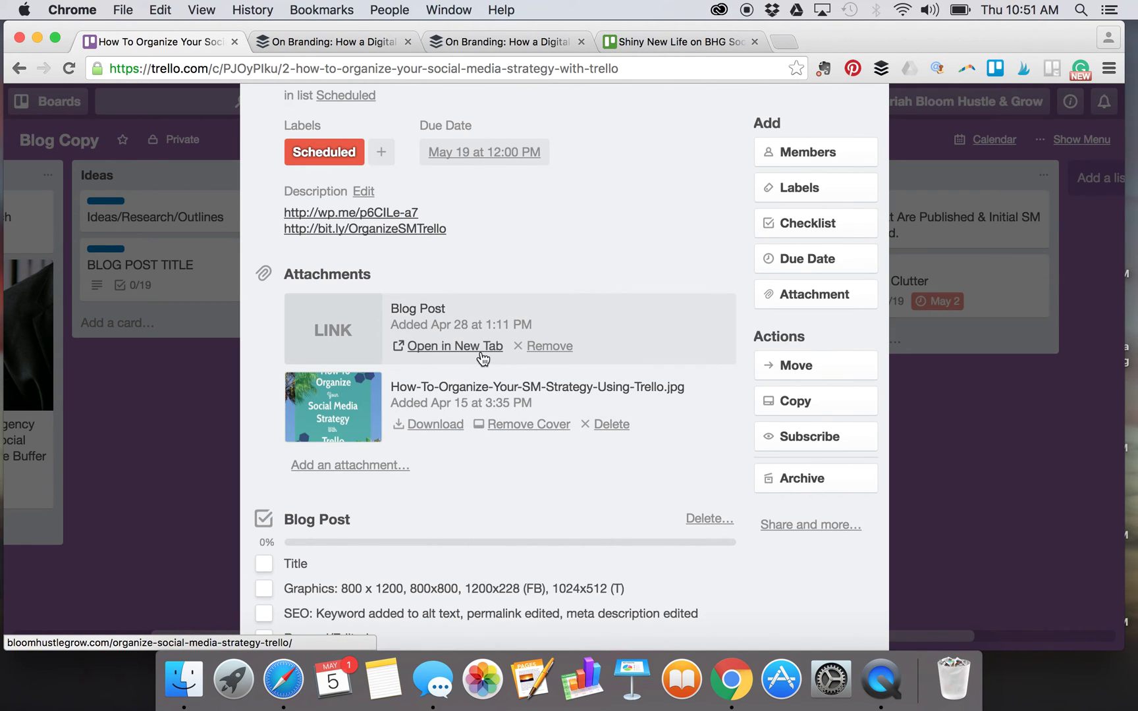
{"action": "scroll", "coordinate": [521, 447], "scroll_direction": "down", "scroll_amount": 5}
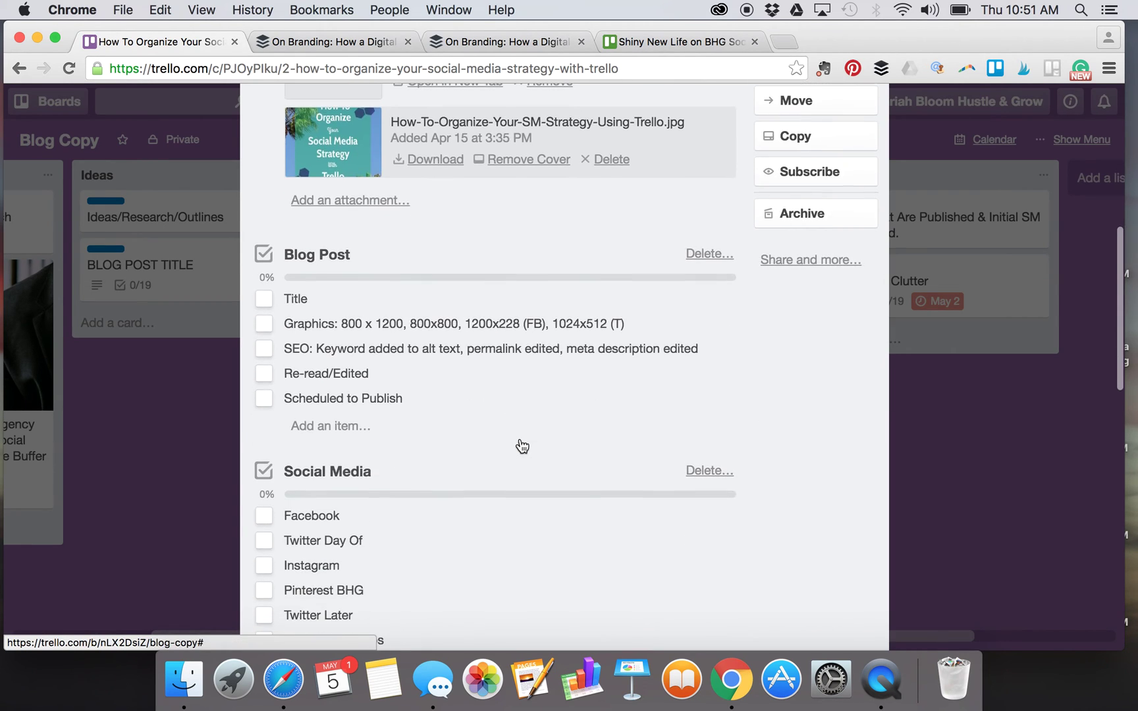
{"action": "left_click", "coordinate": [265, 300]}
{"action": "left_click", "coordinate": [264, 324]}
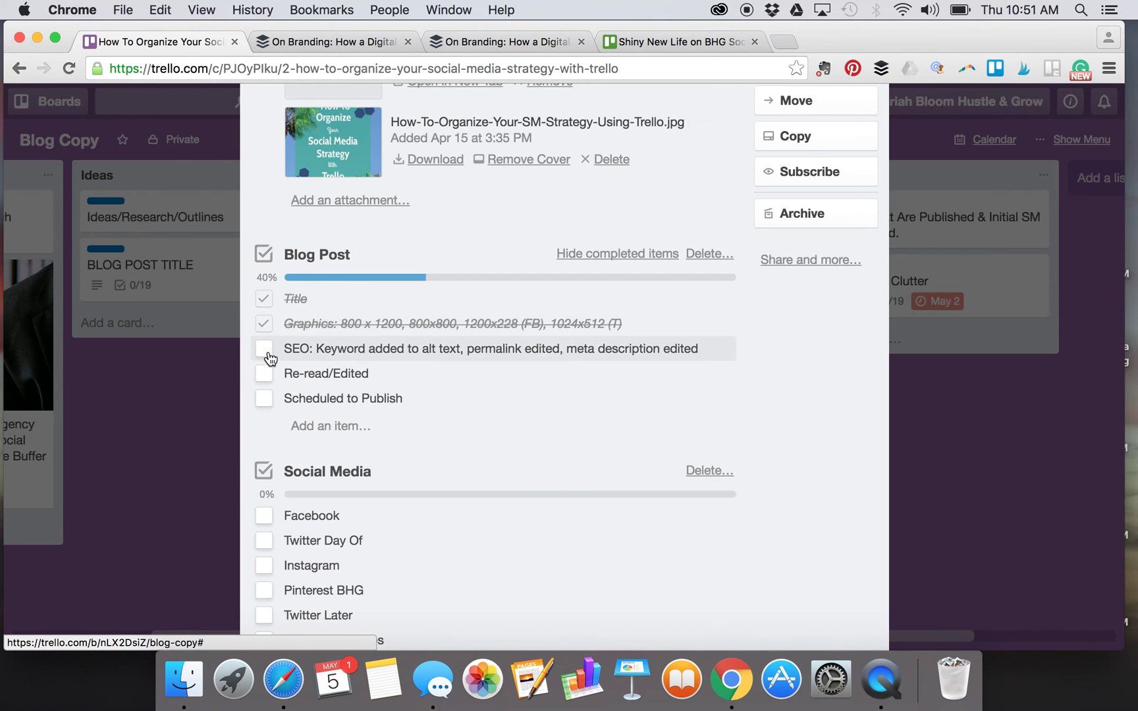
{"action": "left_click", "coordinate": [264, 348]}
{"action": "left_click", "coordinate": [265, 373]}
{"action": "left_click", "coordinate": [264, 399]}
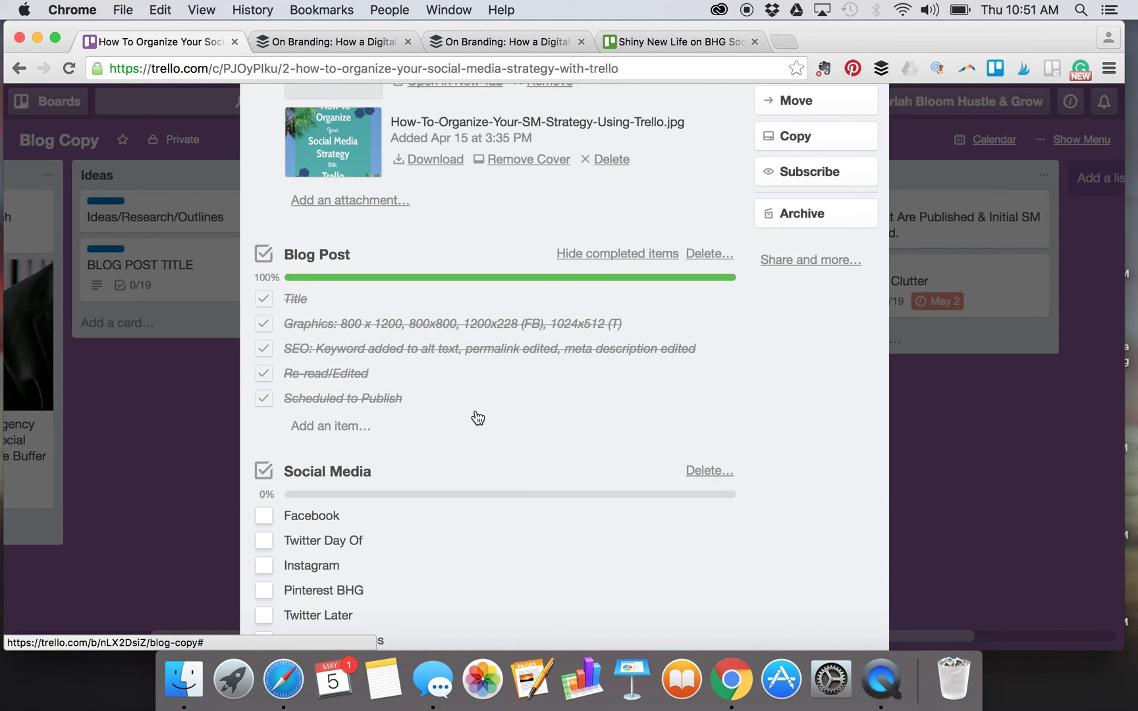
Close the strategy card showing 5/25 and switch to the Shiny New Life card's tab
{"action": "scroll", "coordinate": [478, 418], "scroll_direction": "down", "scroll_amount": 2}
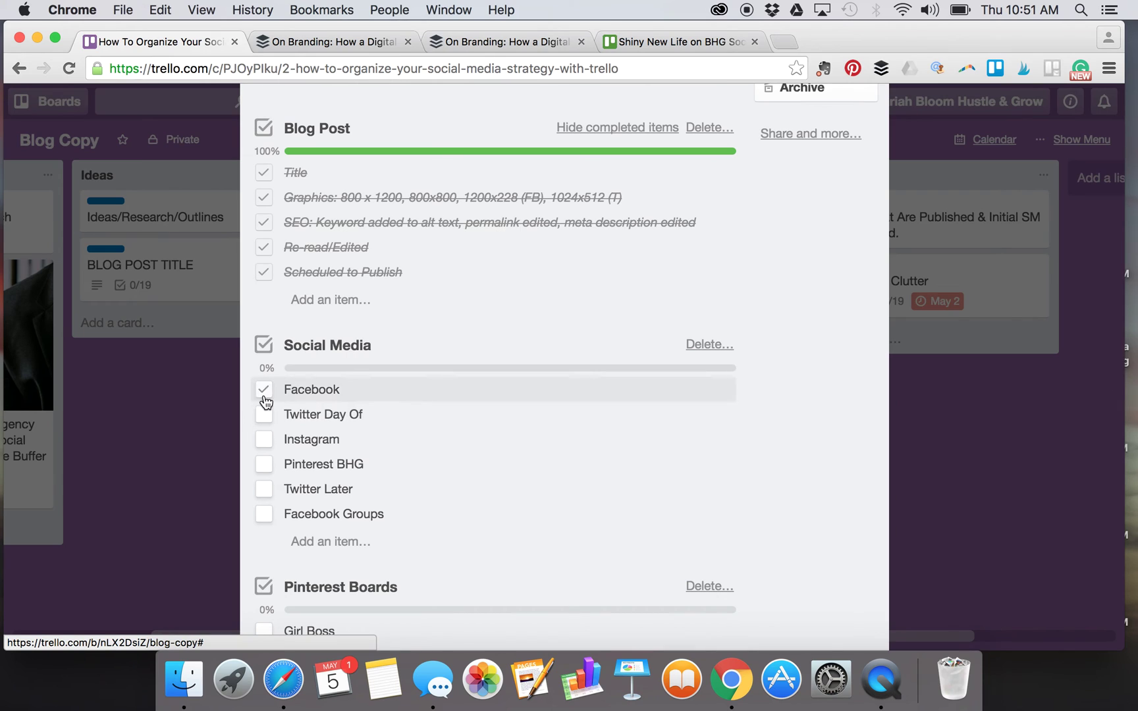
{"action": "scroll", "coordinate": [551, 475], "scroll_direction": "down", "scroll_amount": 12}
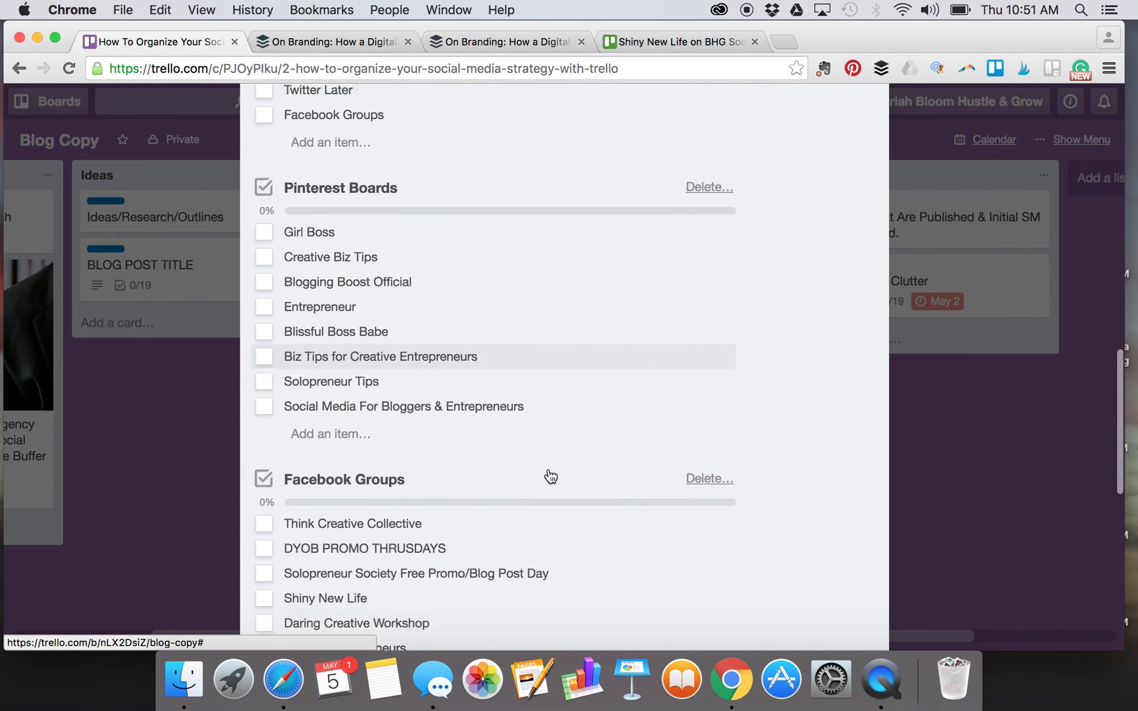
{"action": "scroll", "coordinate": [548, 468], "scroll_direction": "up", "scroll_amount": 3}
{"action": "scroll", "coordinate": [548, 468], "scroll_direction": "down", "scroll_amount": 5}
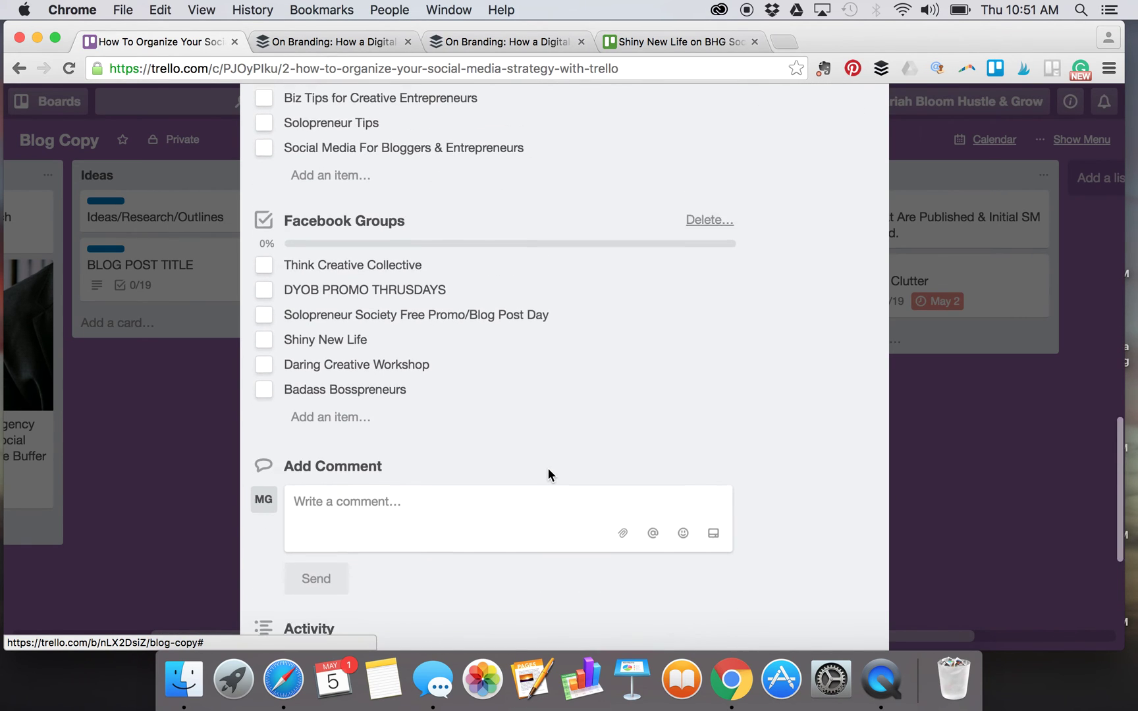
{"action": "scroll", "coordinate": [548, 469], "scroll_direction": "up", "scroll_amount": 15}
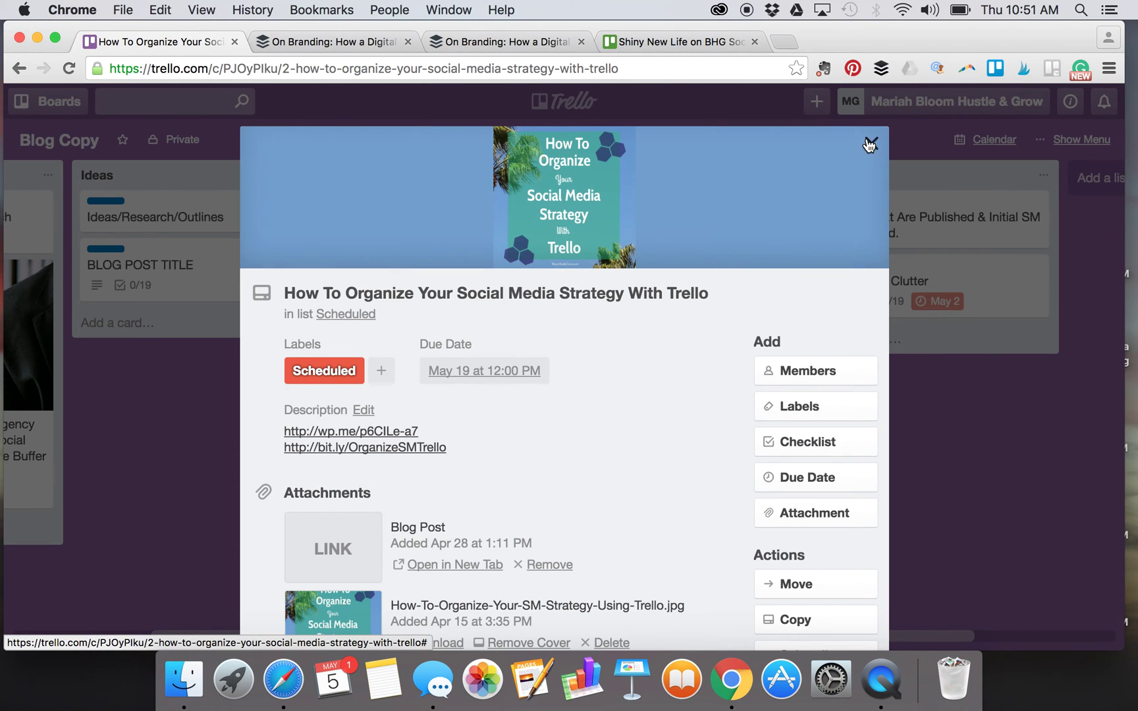
{"action": "left_click", "coordinate": [871, 145]}
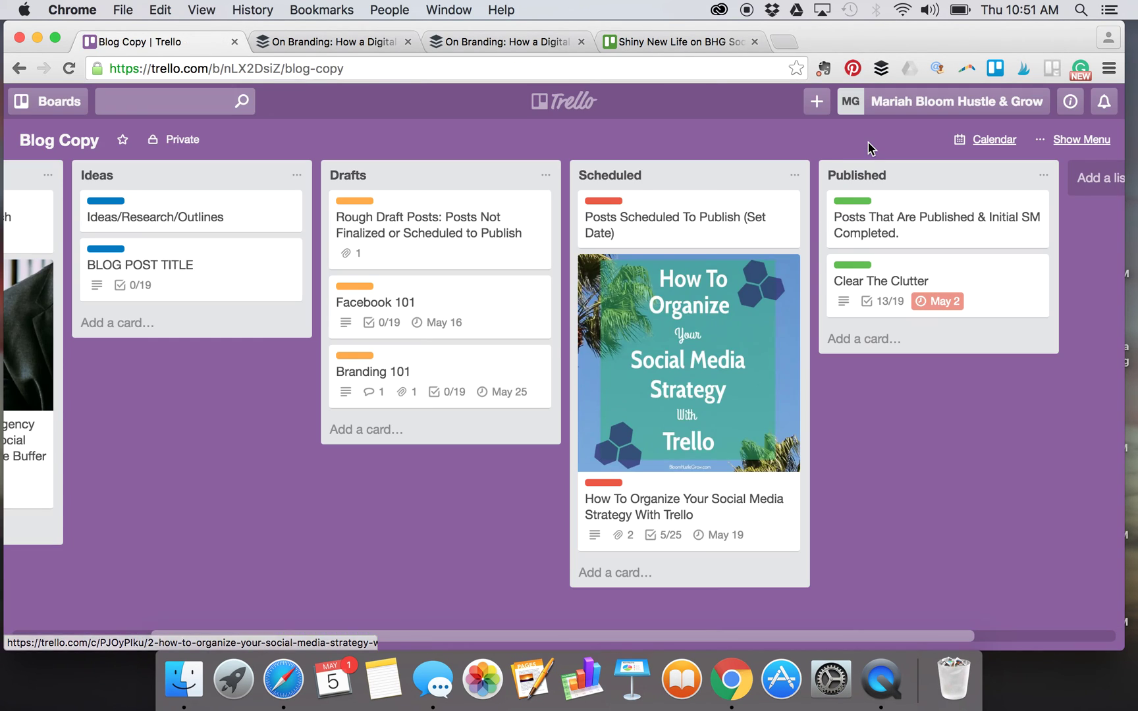
{"action": "left_click", "coordinate": [684, 41]}
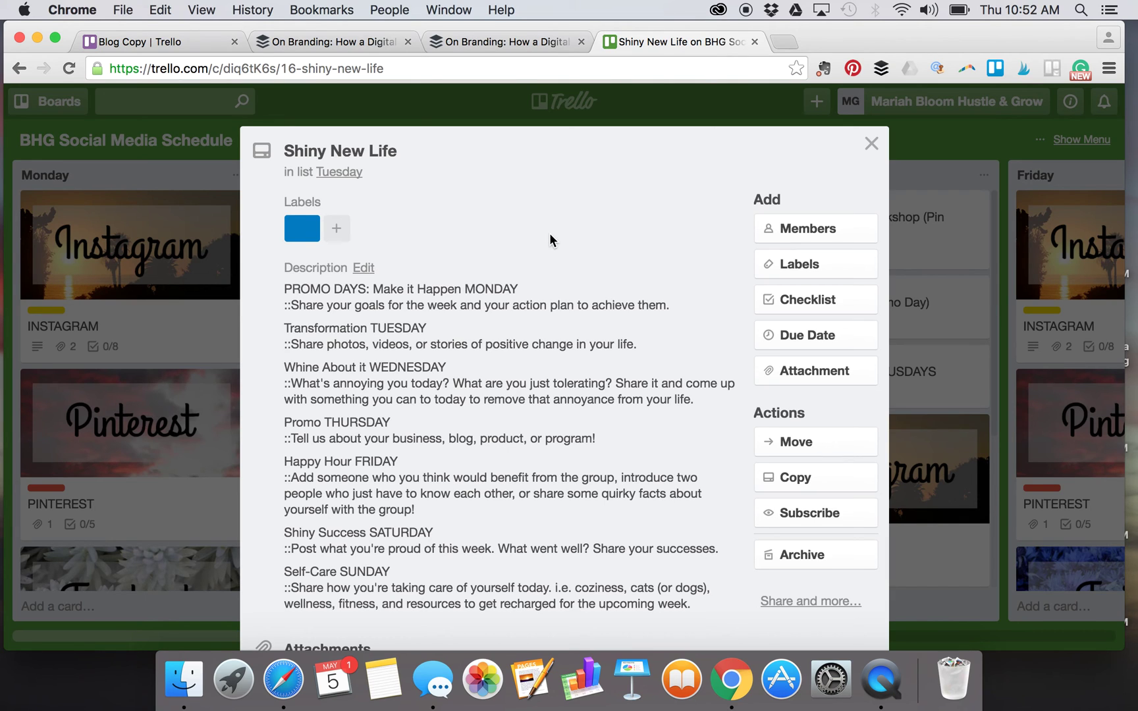
Post the comment 'Posted 5/5' with a link to the social media strategy card
{"action": "scroll", "coordinate": [550, 235], "scroll_direction": "down", "scroll_amount": 10}
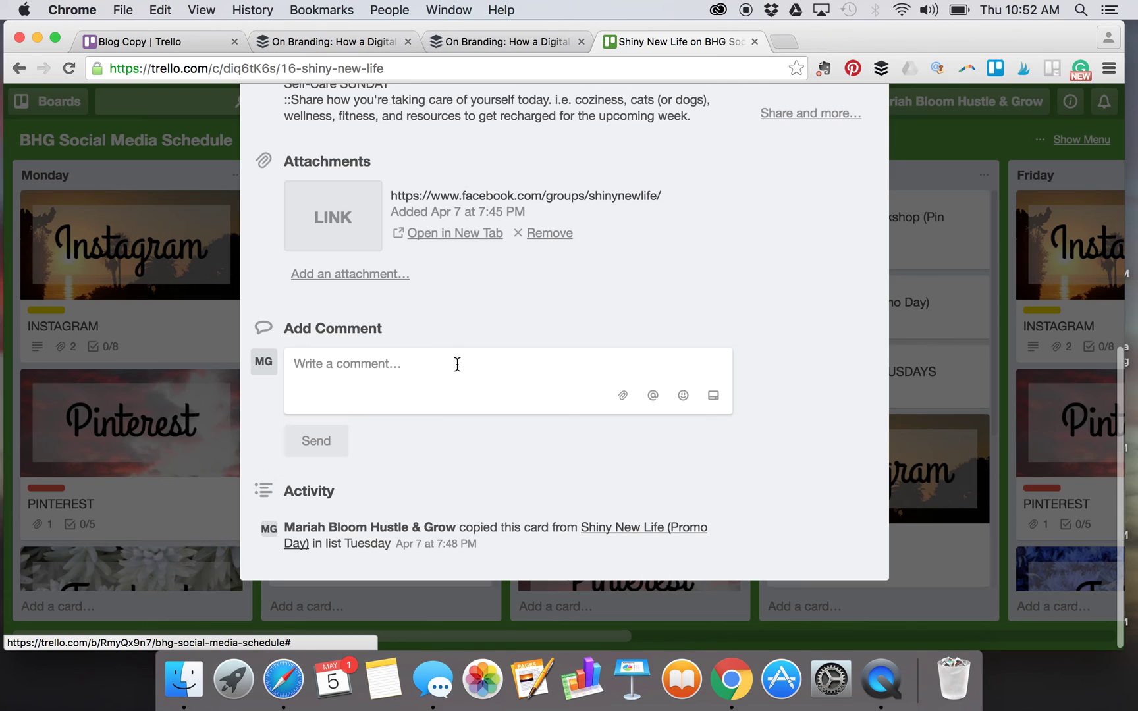
{"action": "left_click", "coordinate": [412, 365]}
{"action": "type", "text": "Posted 5/5"}
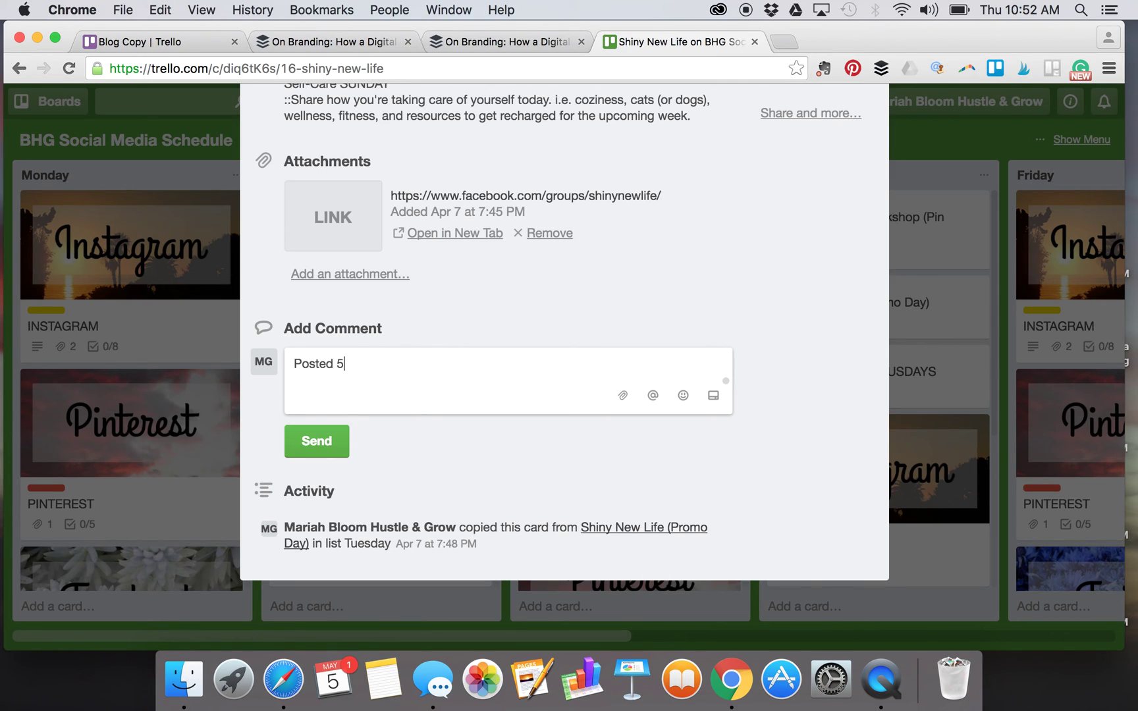
{"action": "left_click", "coordinate": [714, 395]}
{"action": "type", "text": "Tr"}
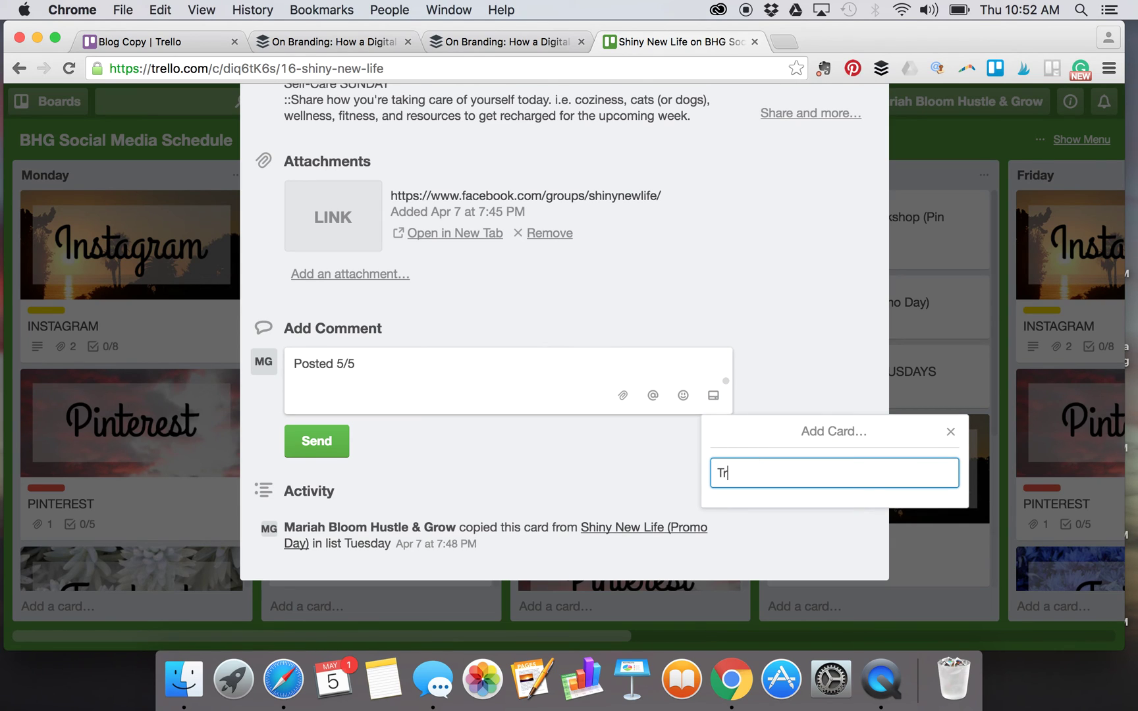
{"action": "type", "text": "ello"}
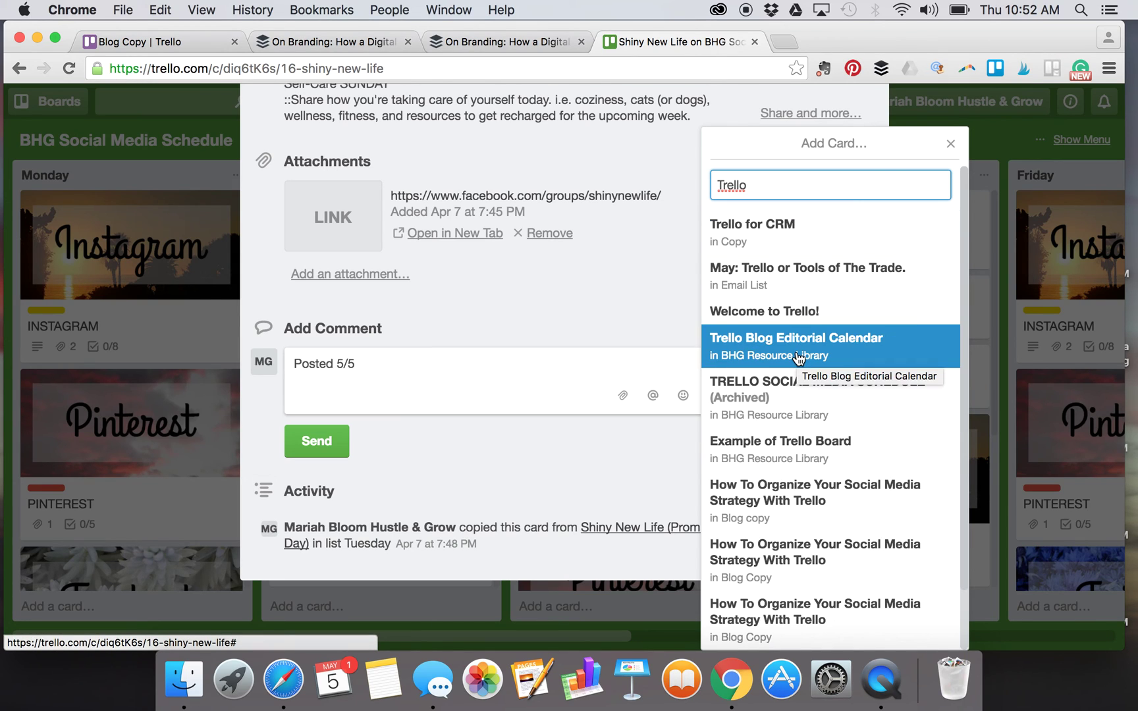
{"action": "scroll", "coordinate": [837, 359], "scroll_direction": "down", "scroll_amount": 1}
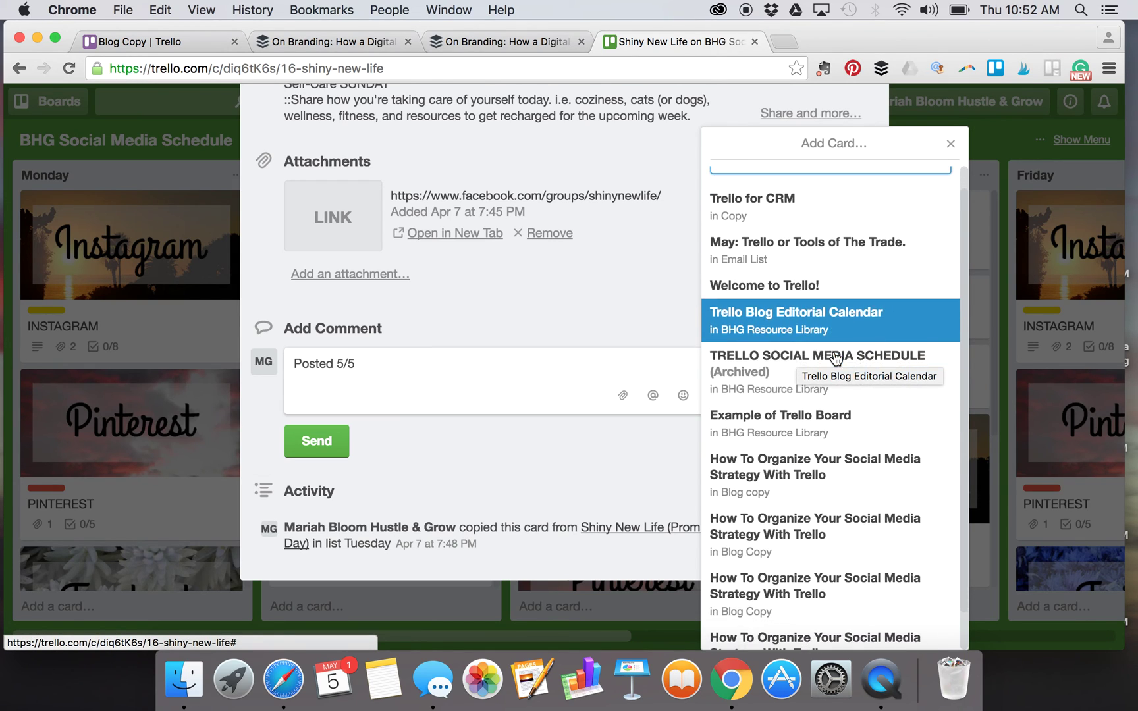
{"action": "left_click", "coordinate": [790, 537]}
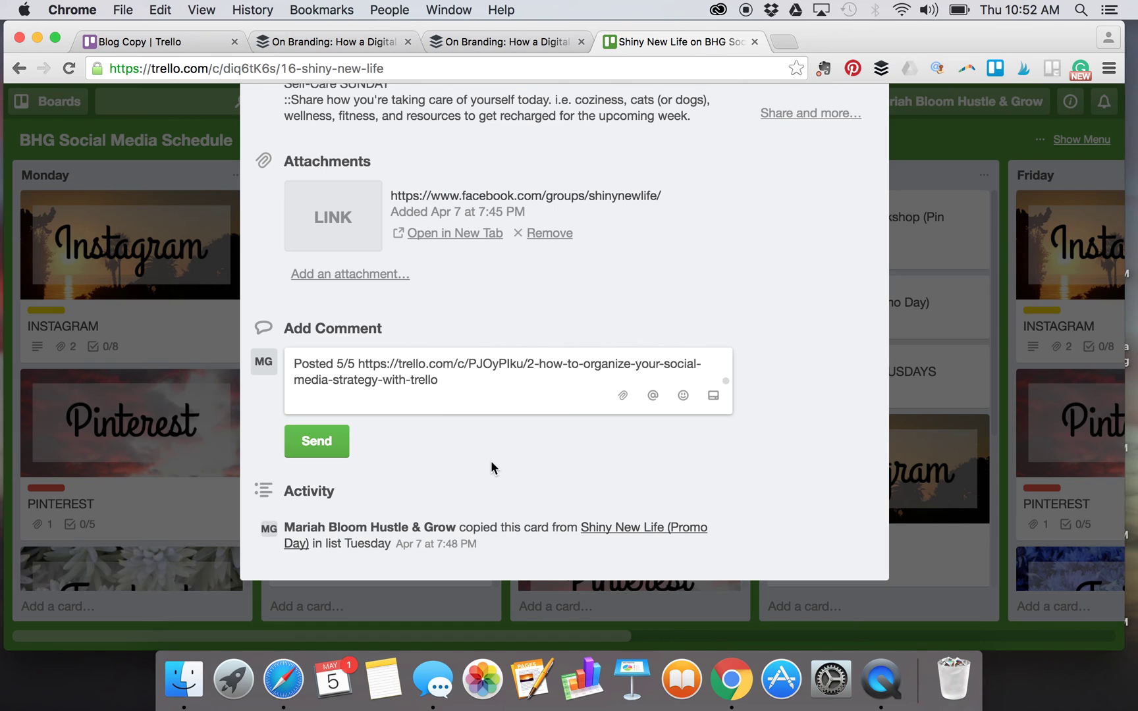
{"action": "left_click", "coordinate": [307, 442]}
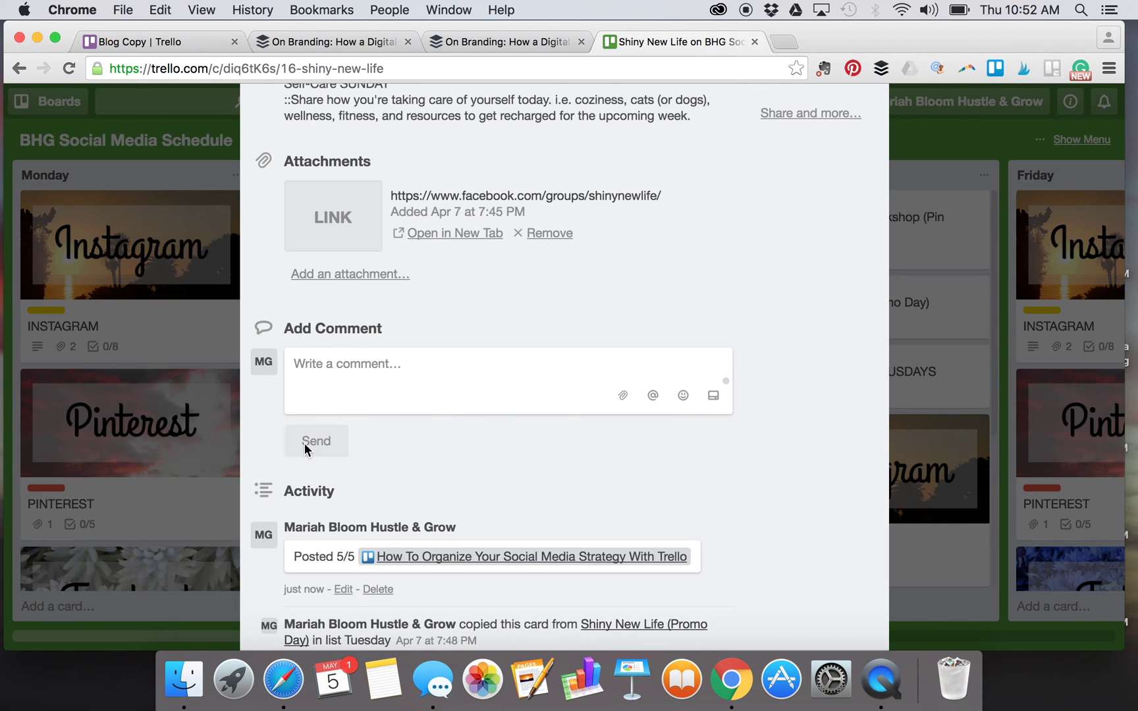
Check the posted comment and close the Shiny New Life card
{"action": "scroll", "coordinate": [456, 467], "scroll_direction": "down", "scroll_amount": 2}
{"action": "scroll", "coordinate": [456, 468], "scroll_direction": "up", "scroll_amount": 4}
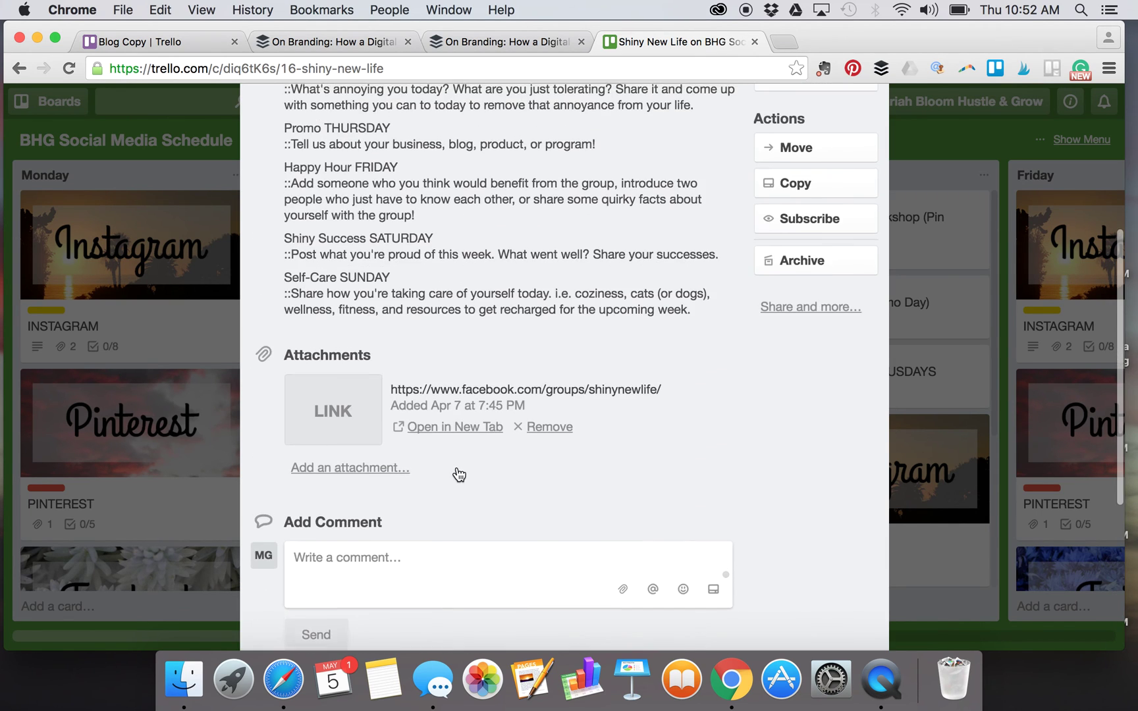
{"action": "scroll", "coordinate": [458, 472], "scroll_direction": "down", "scroll_amount": 4}
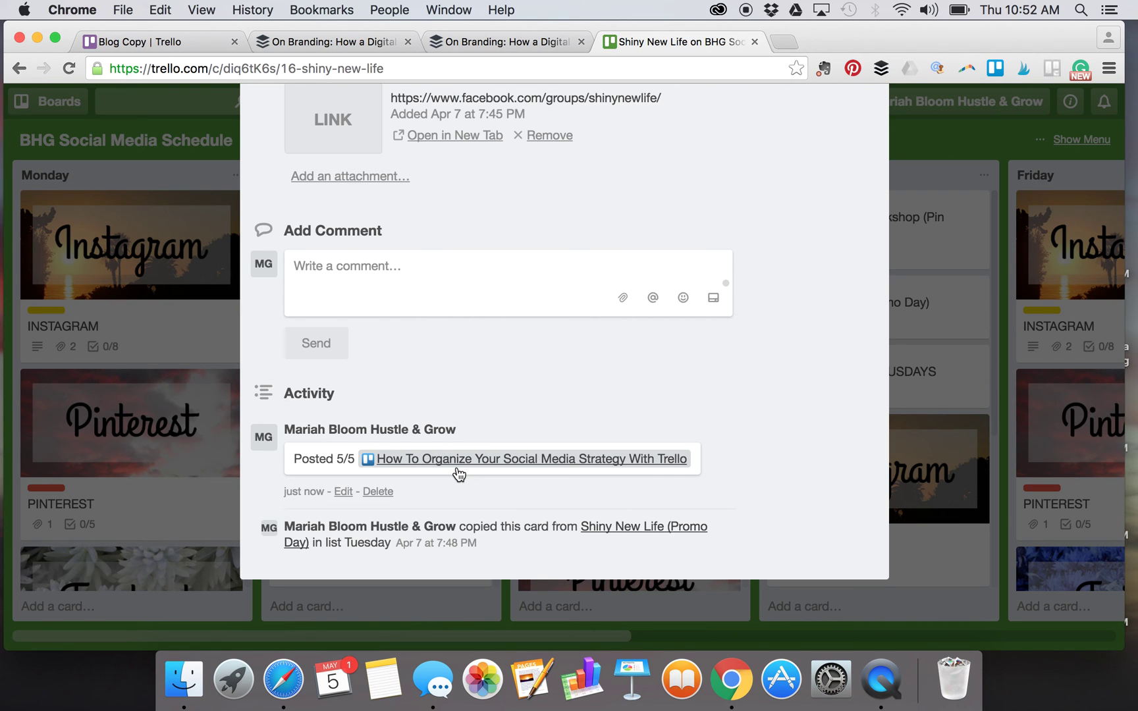
{"action": "scroll", "coordinate": [459, 474], "scroll_direction": "up", "scroll_amount": 10}
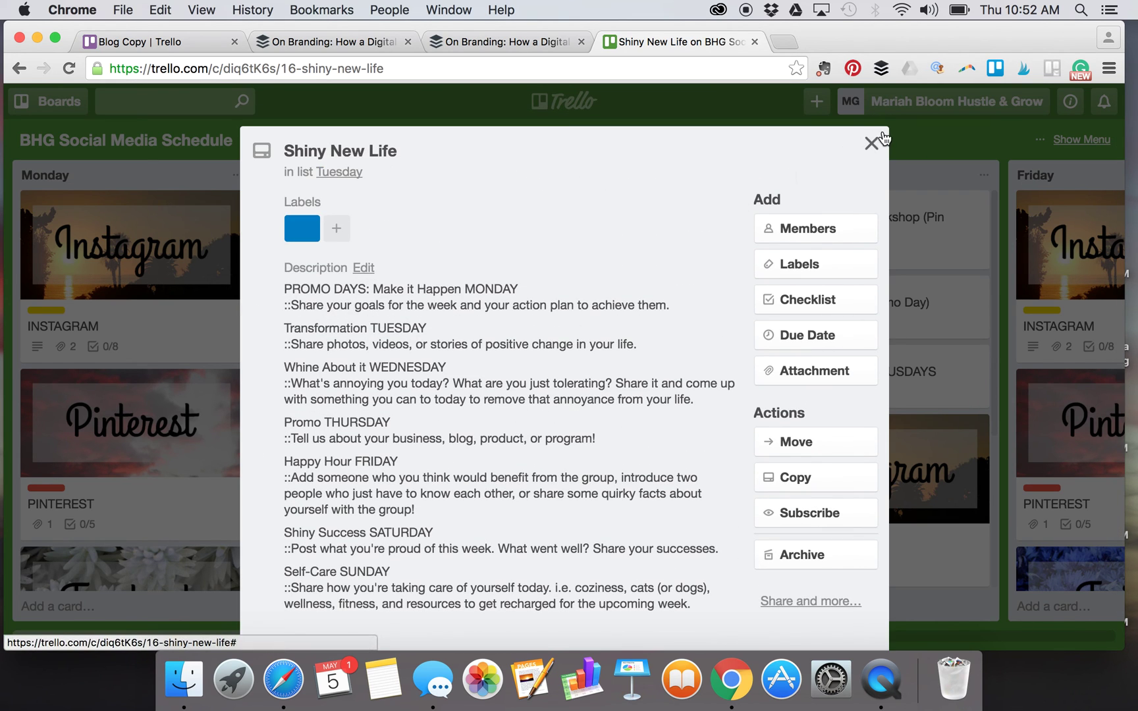
{"action": "left_click", "coordinate": [876, 140]}
Check off Shiny New Life under Facebook Groups, then drag the strategy card into Published
{"action": "left_click", "coordinate": [184, 34]}
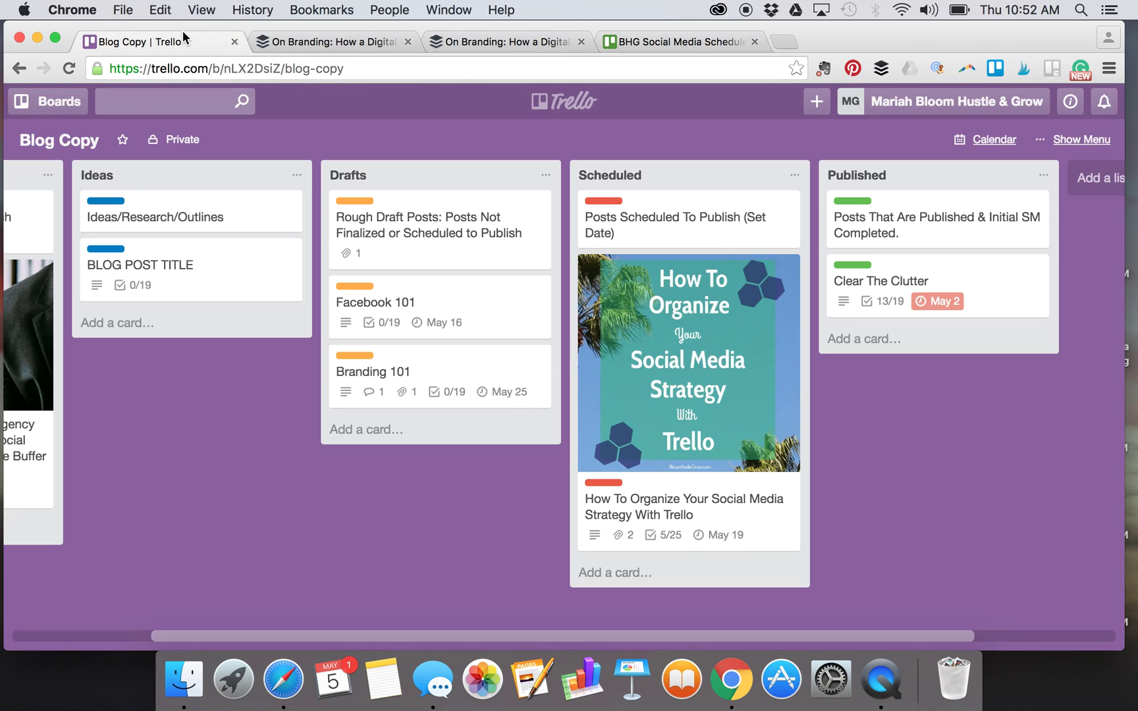
{"action": "left_click", "coordinate": [758, 535]}
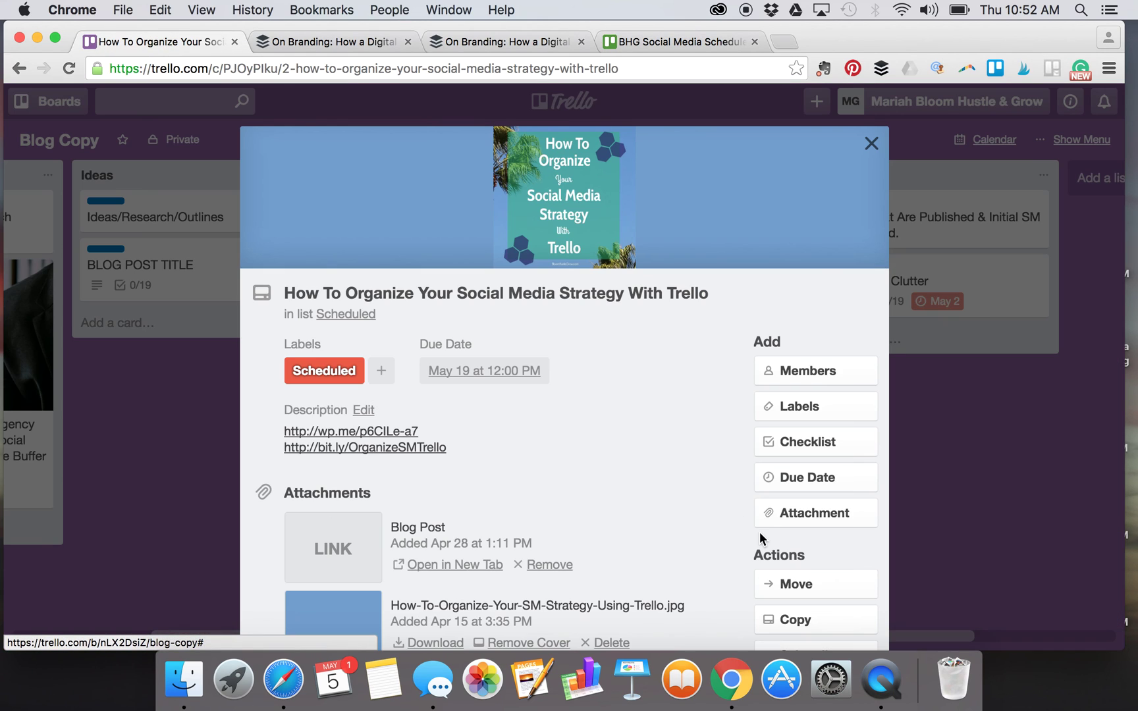
{"action": "scroll", "coordinate": [689, 450], "scroll_direction": "down", "scroll_amount": 20}
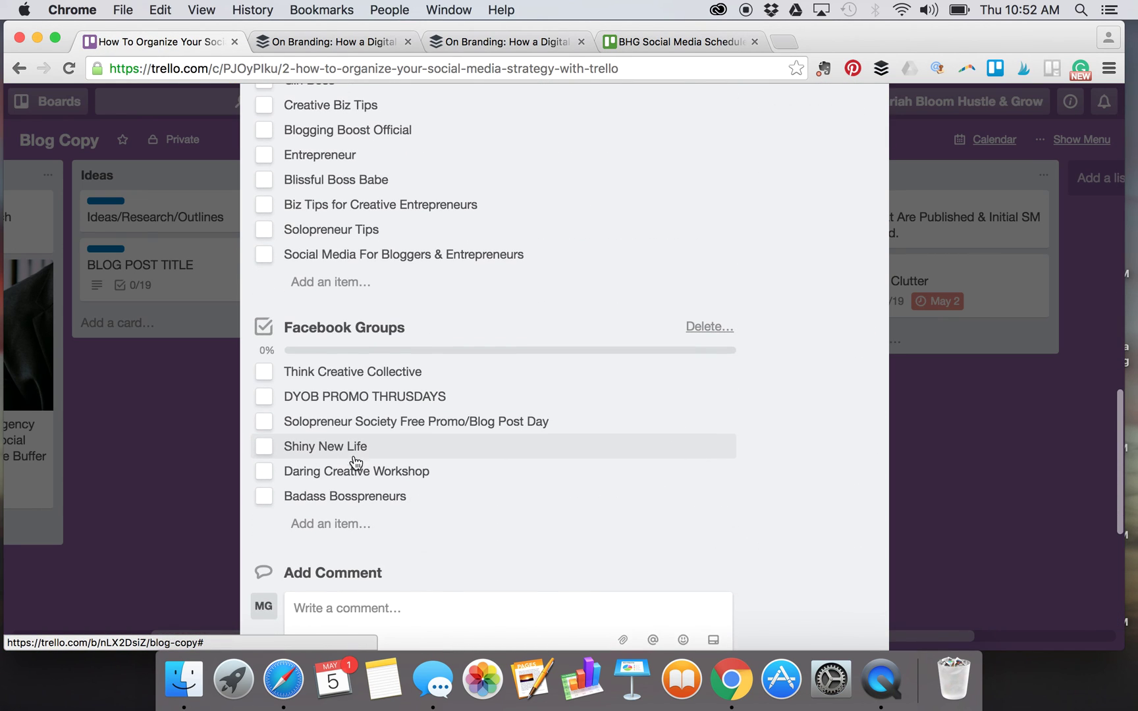
{"action": "left_click", "coordinate": [264, 447]}
{"action": "scroll", "coordinate": [665, 293], "scroll_direction": "up", "scroll_amount": 20}
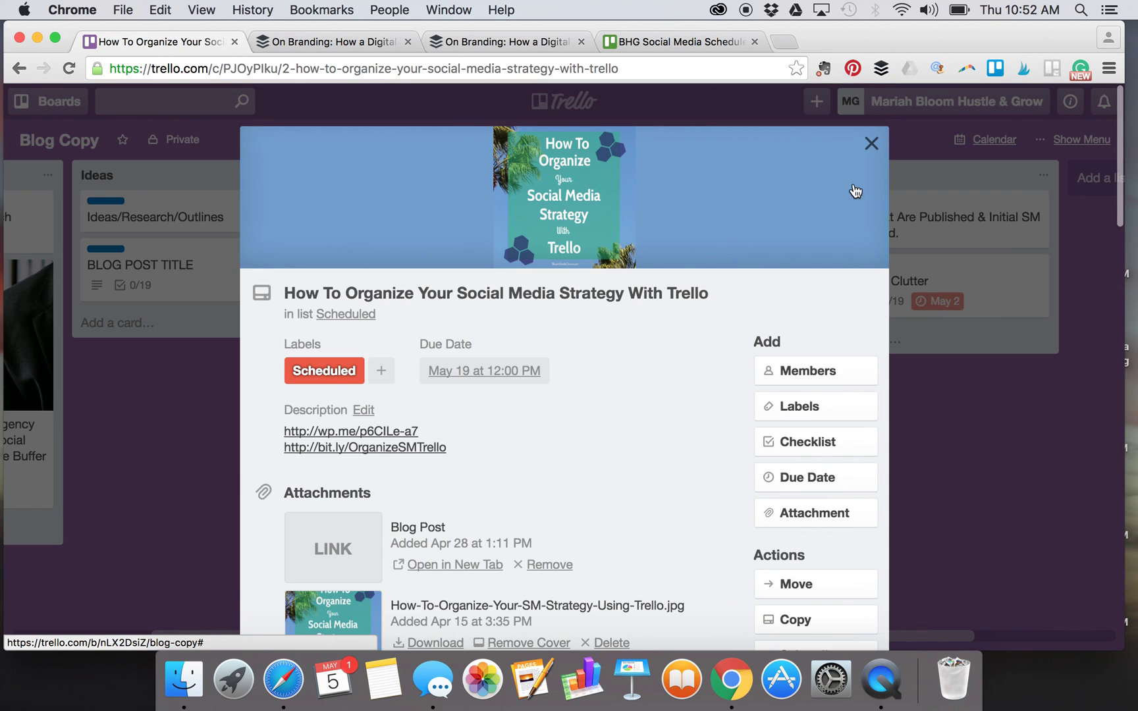
{"action": "left_click", "coordinate": [872, 143]}
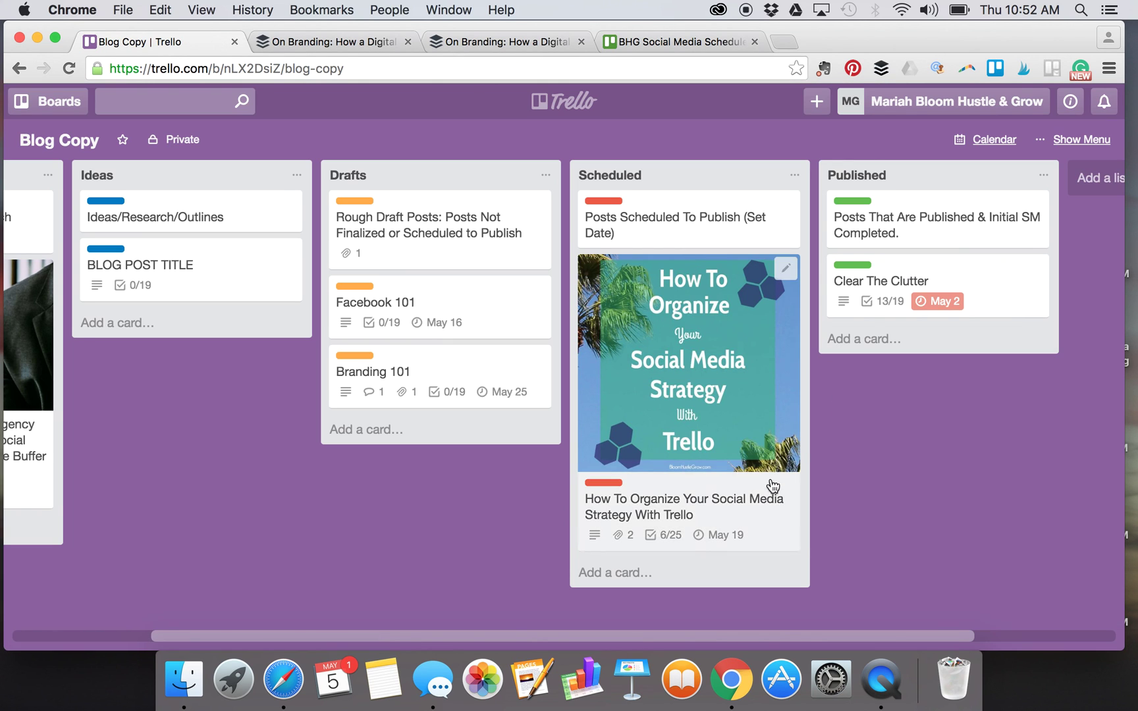
{"action": "left_click", "coordinate": [767, 542]}
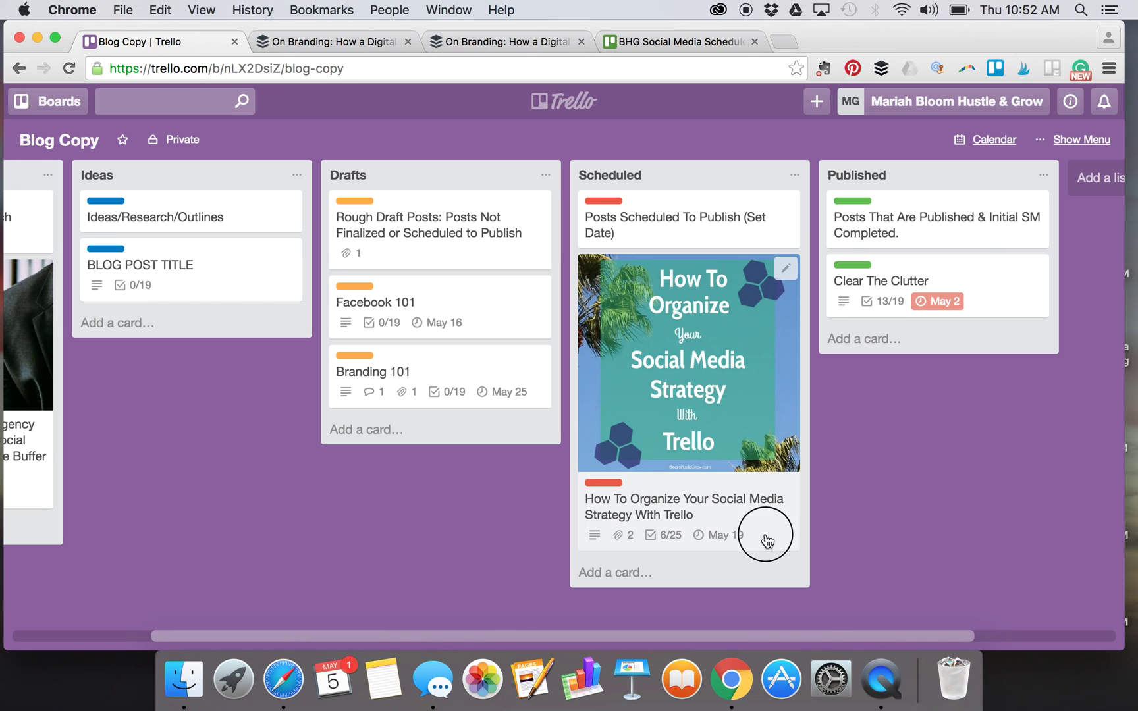
{"action": "left_click_drag", "start_coordinate": [767, 542], "coordinate": [1002, 560]}
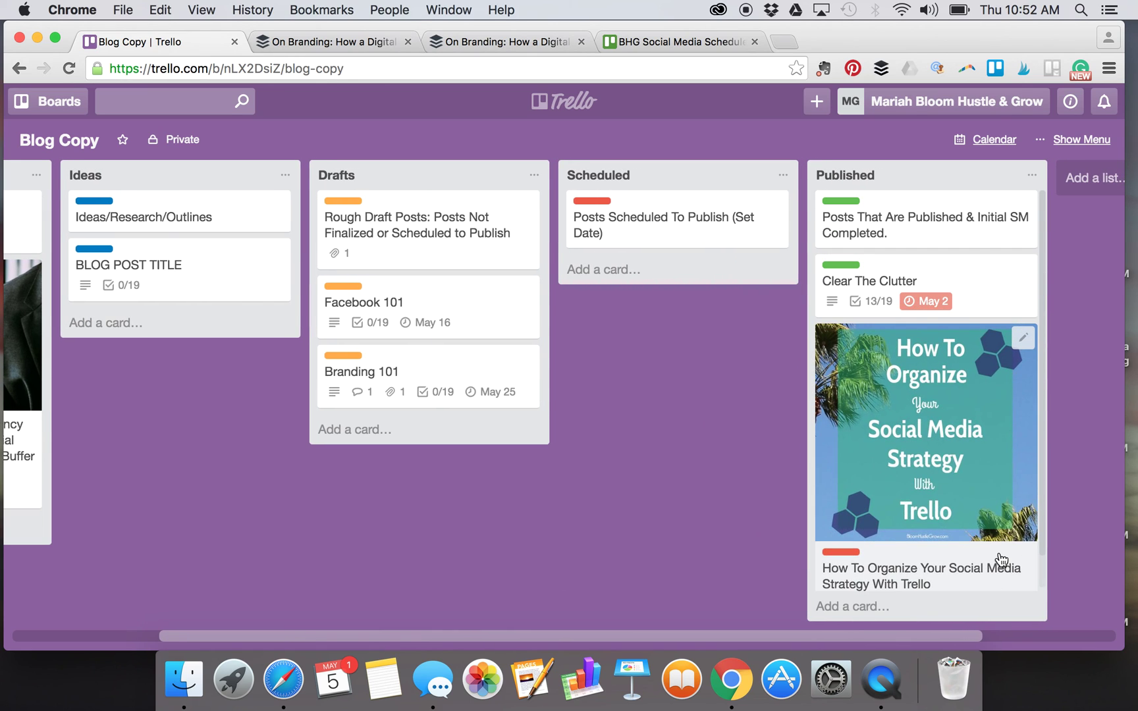